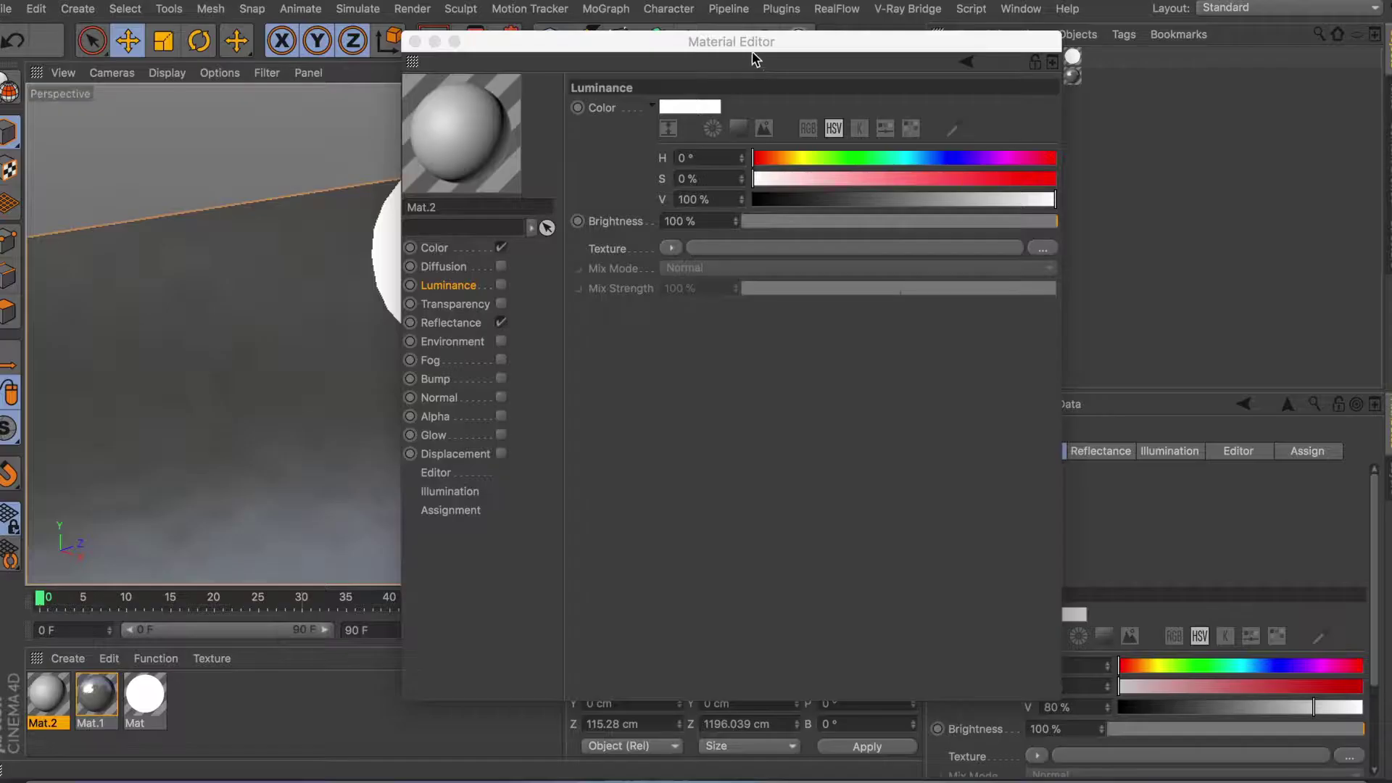
Examine the Color, Diffusion and Luminance channels of the material Mat.2, then close its editor
{"action": "mouse_move", "coordinate": [732, 64]}
{"action": "left_mouse_down"}
{"action": "mouse_move", "coordinate": [1061, 95]}
{"action": "mouse_move", "coordinate": [714, 67]}
{"action": "left_mouse_up"}
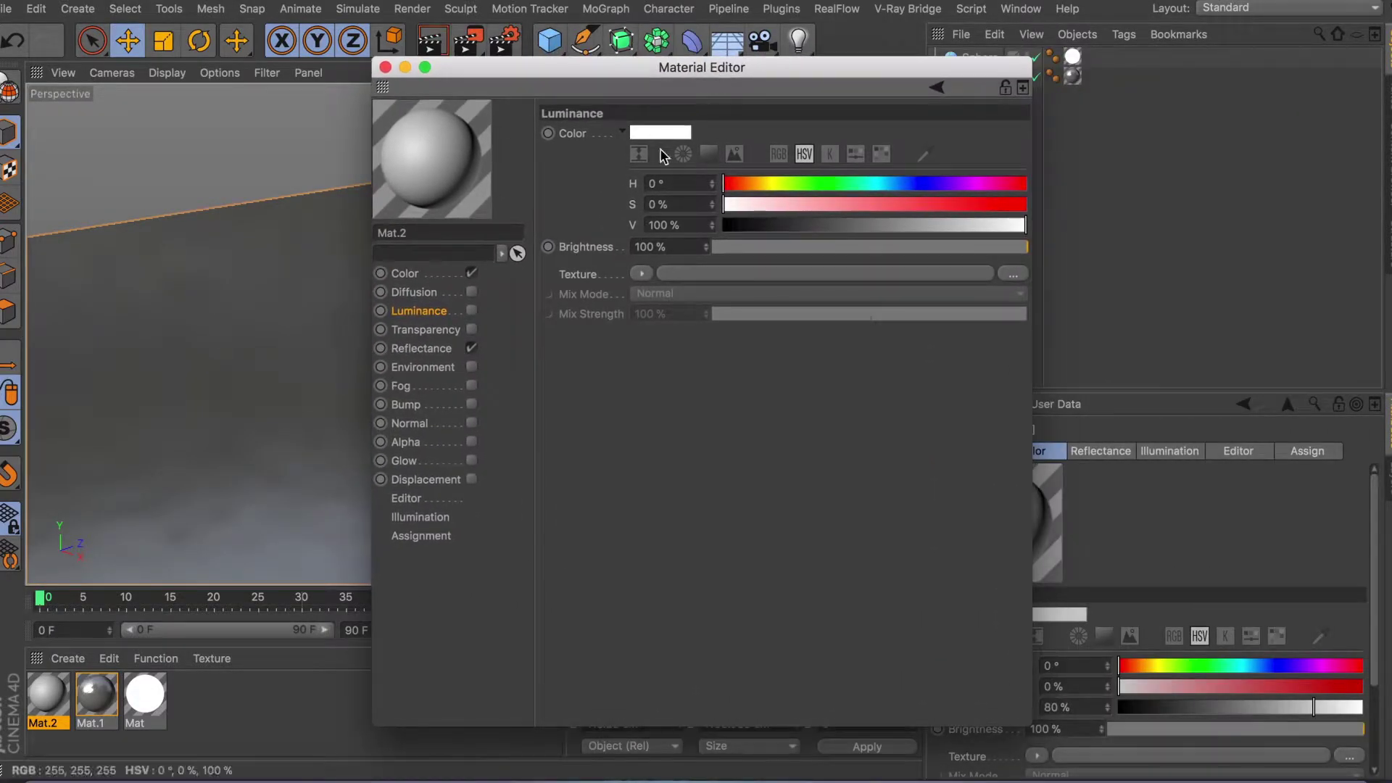
{"action": "left_click", "coordinate": [419, 292]}
{"action": "left_click", "coordinate": [418, 275]}
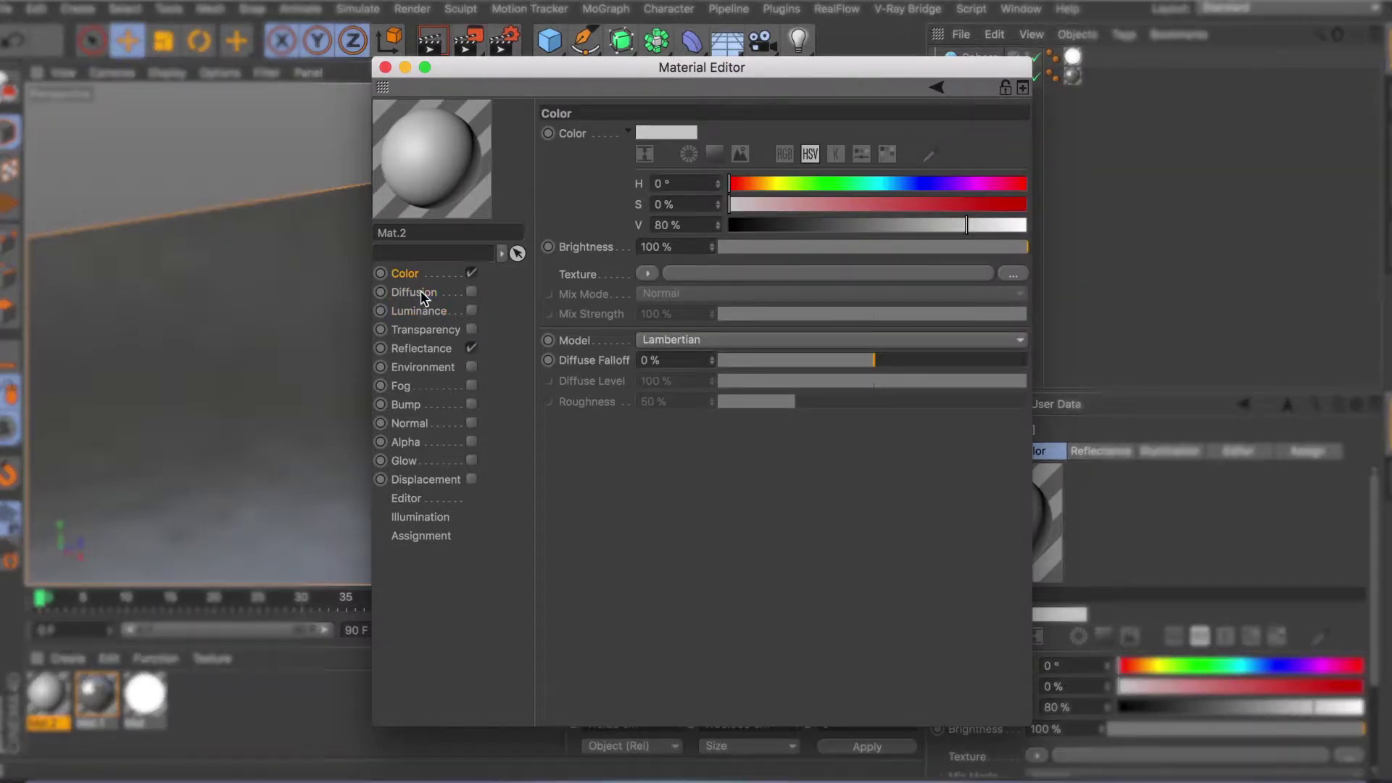
{"action": "left_click", "coordinate": [446, 292]}
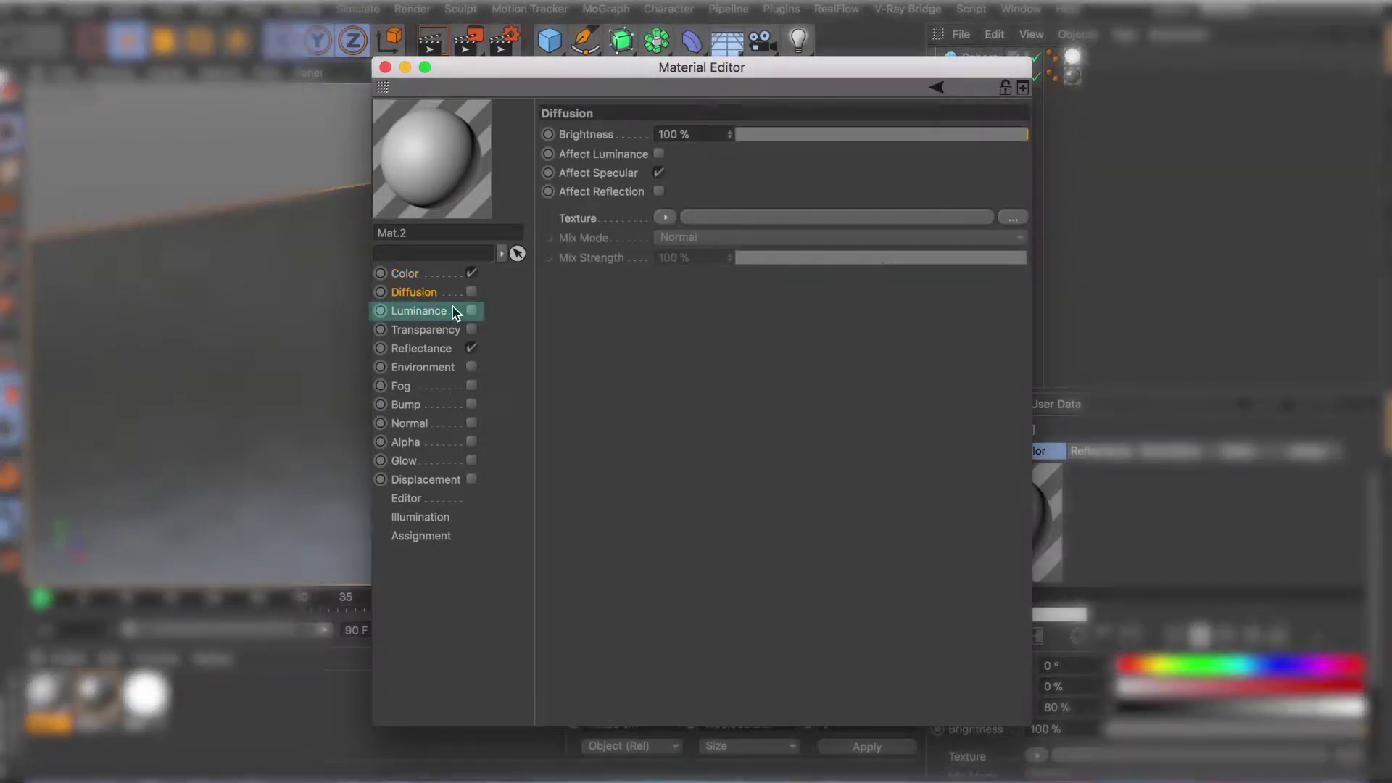
{"action": "left_click", "coordinate": [442, 314]}
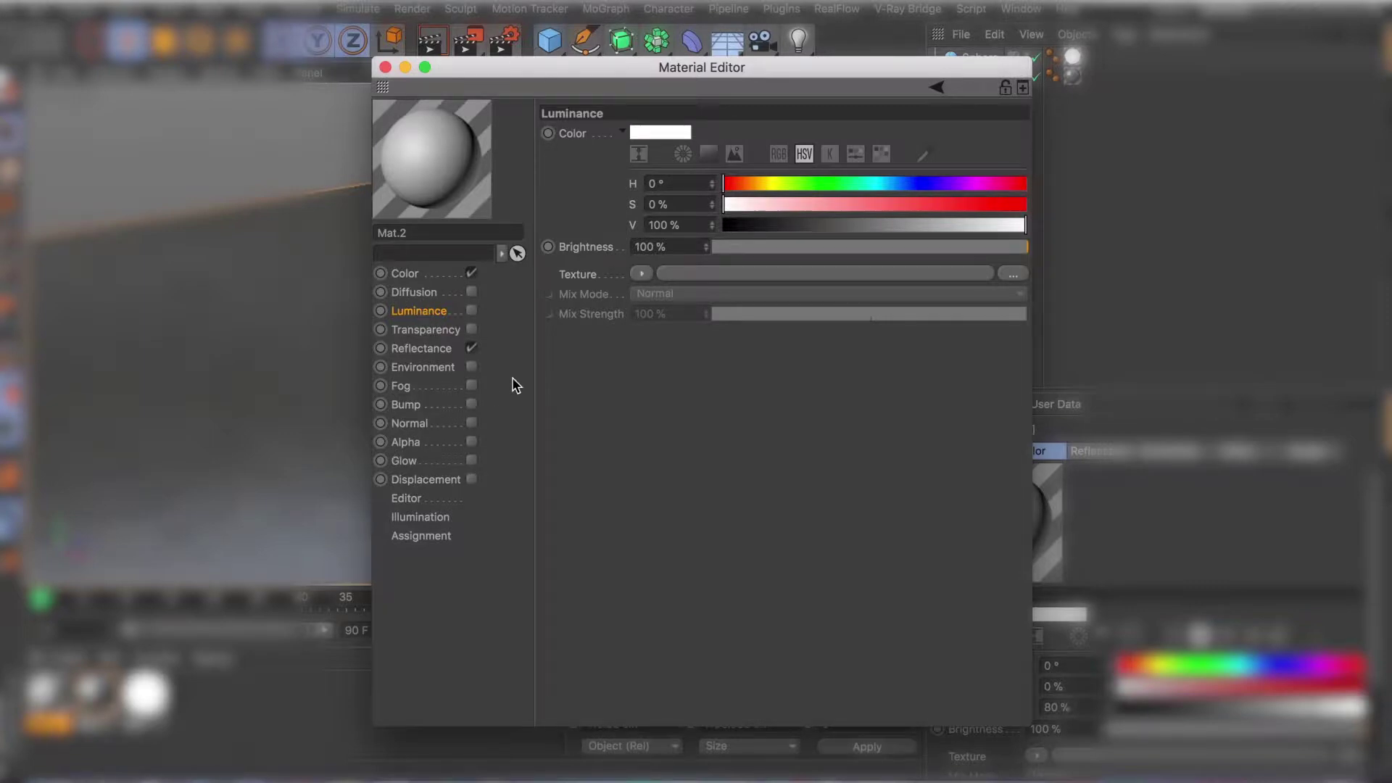
{"action": "left_click", "coordinate": [421, 274]}
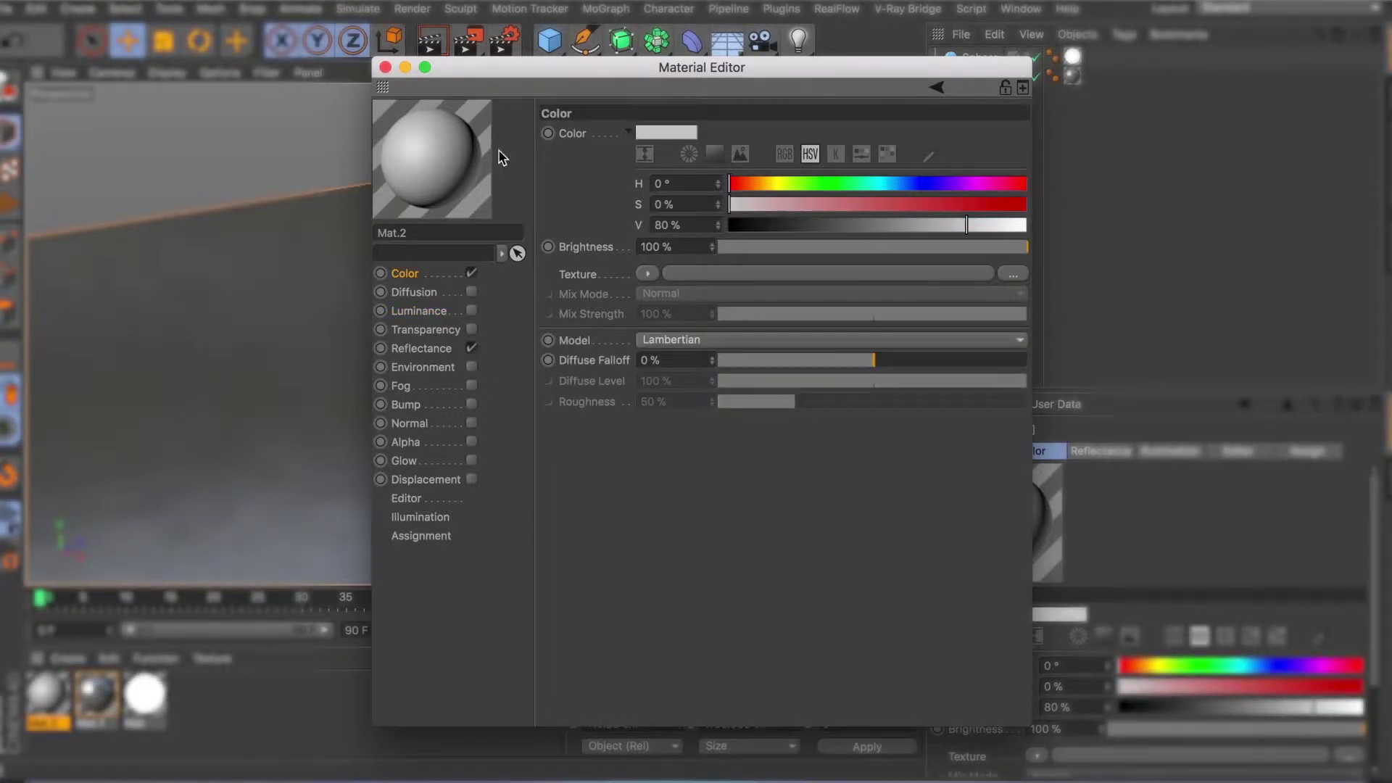
{"action": "left_click", "coordinate": [385, 67]}
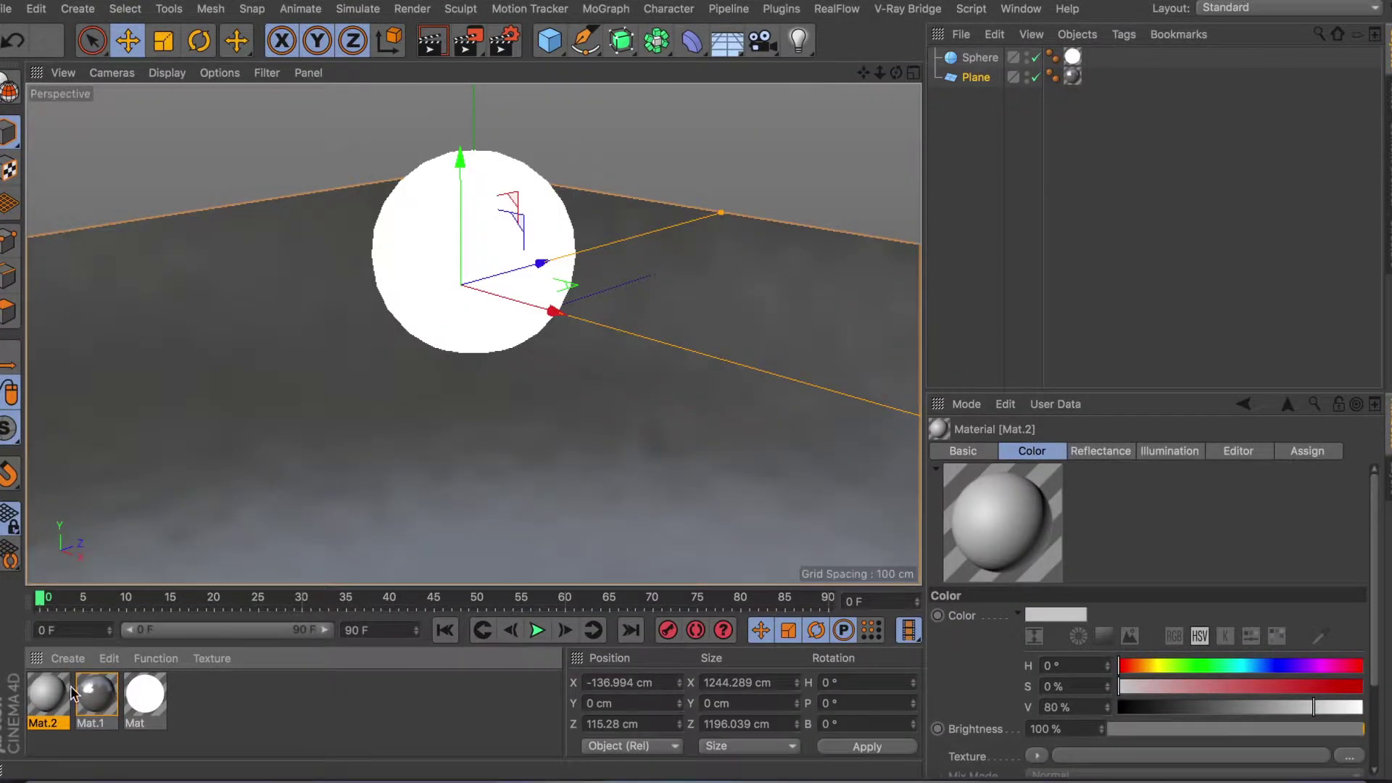
{"action": "left_click", "coordinate": [180, 735]}
{"action": "left_click", "coordinate": [43, 702]}
{"action": "left_click", "coordinate": [191, 682]}
{"action": "key", "text": "ctrl+z"}
Disable the Color and Reflectance channels of Mat.2 and enable its Luminance channel
{"action": "double_click", "coordinate": [61, 697]}
{"action": "left_click_drag", "start_coordinate": [537, 89], "coordinate": [704, 53]}
{"action": "left_click", "coordinate": [550, 262]}
{"action": "left_click", "coordinate": [550, 336]}
{"action": "left_click", "coordinate": [537, 299]}
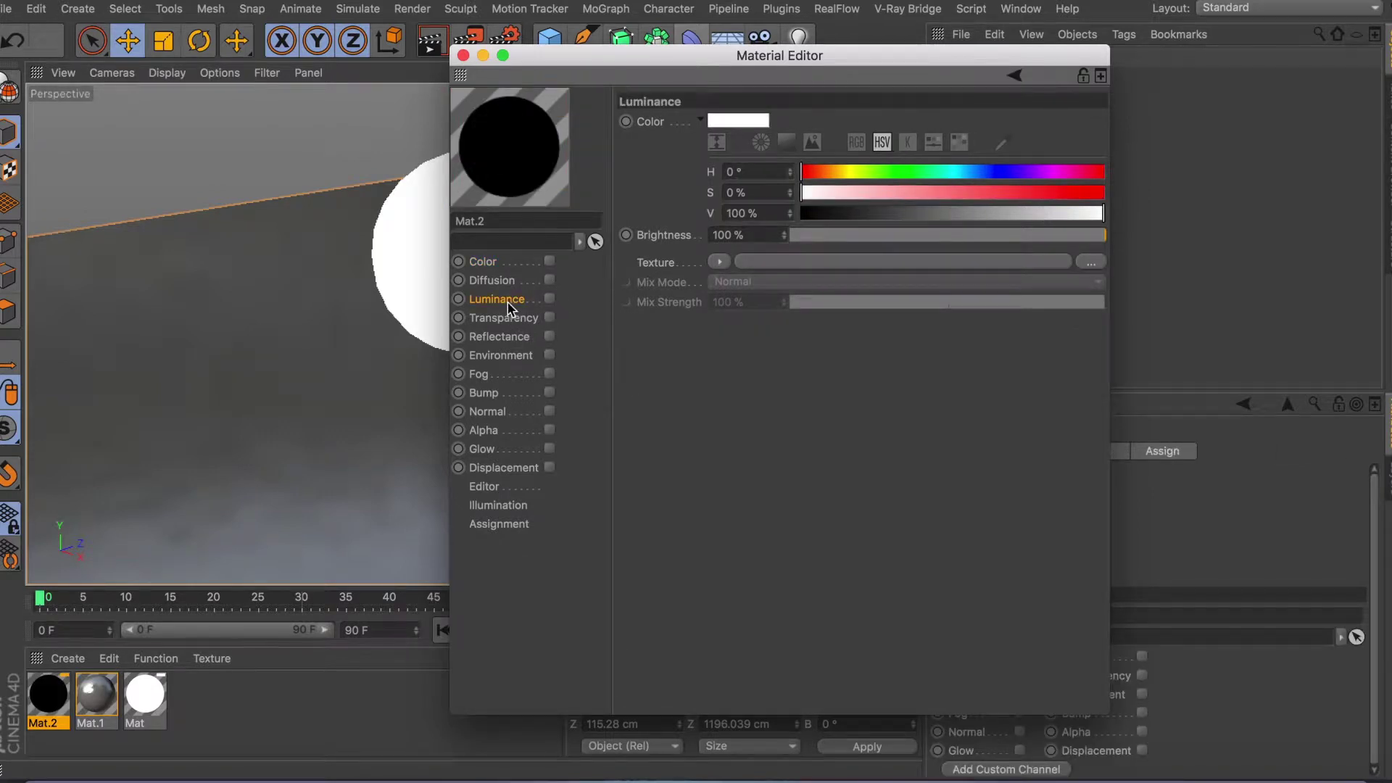
{"action": "left_click", "coordinate": [549, 299]}
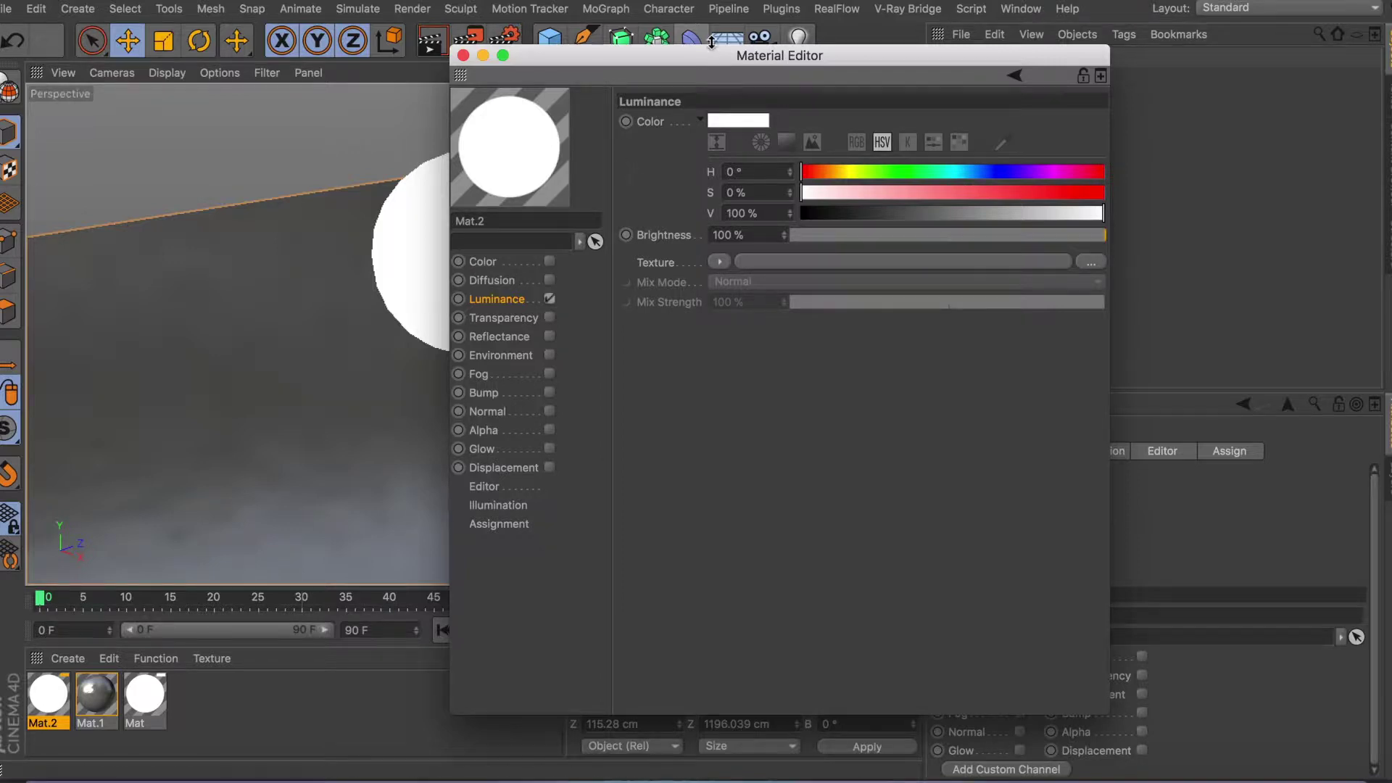
{"action": "left_click_drag", "start_coordinate": [704, 55], "coordinate": [969, 72]}
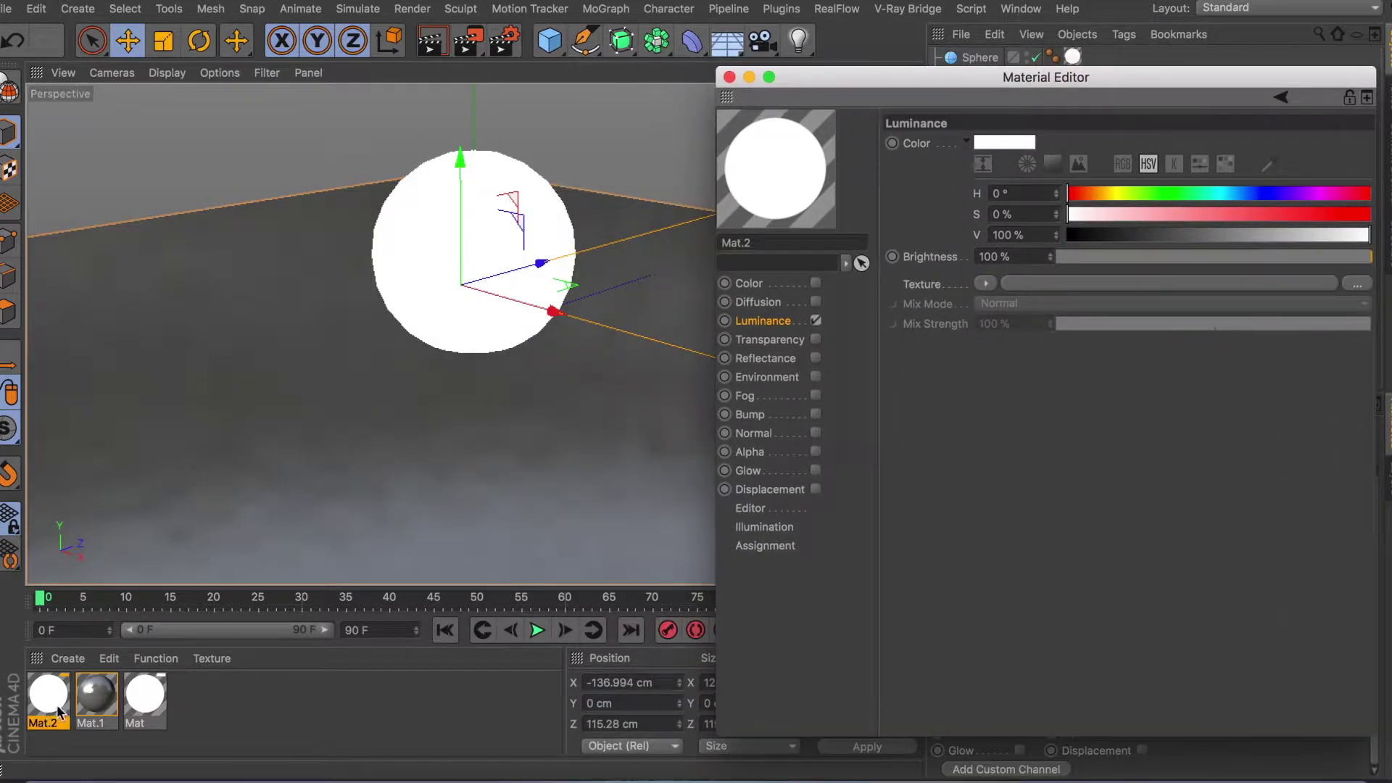
{"action": "left_click_drag", "start_coordinate": [878, 86], "coordinate": [804, 87]}
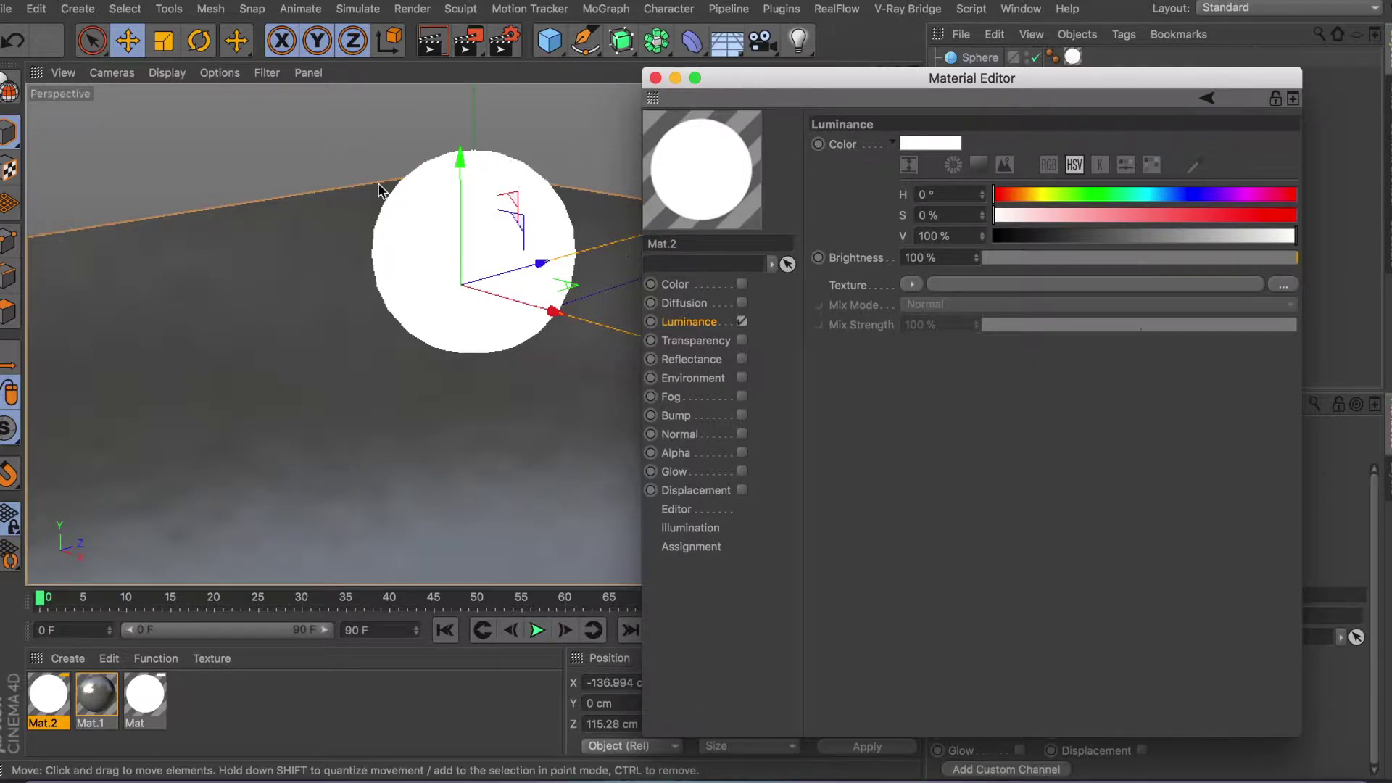
{"action": "left_click_drag", "start_coordinate": [849, 77], "coordinate": [885, 61]}
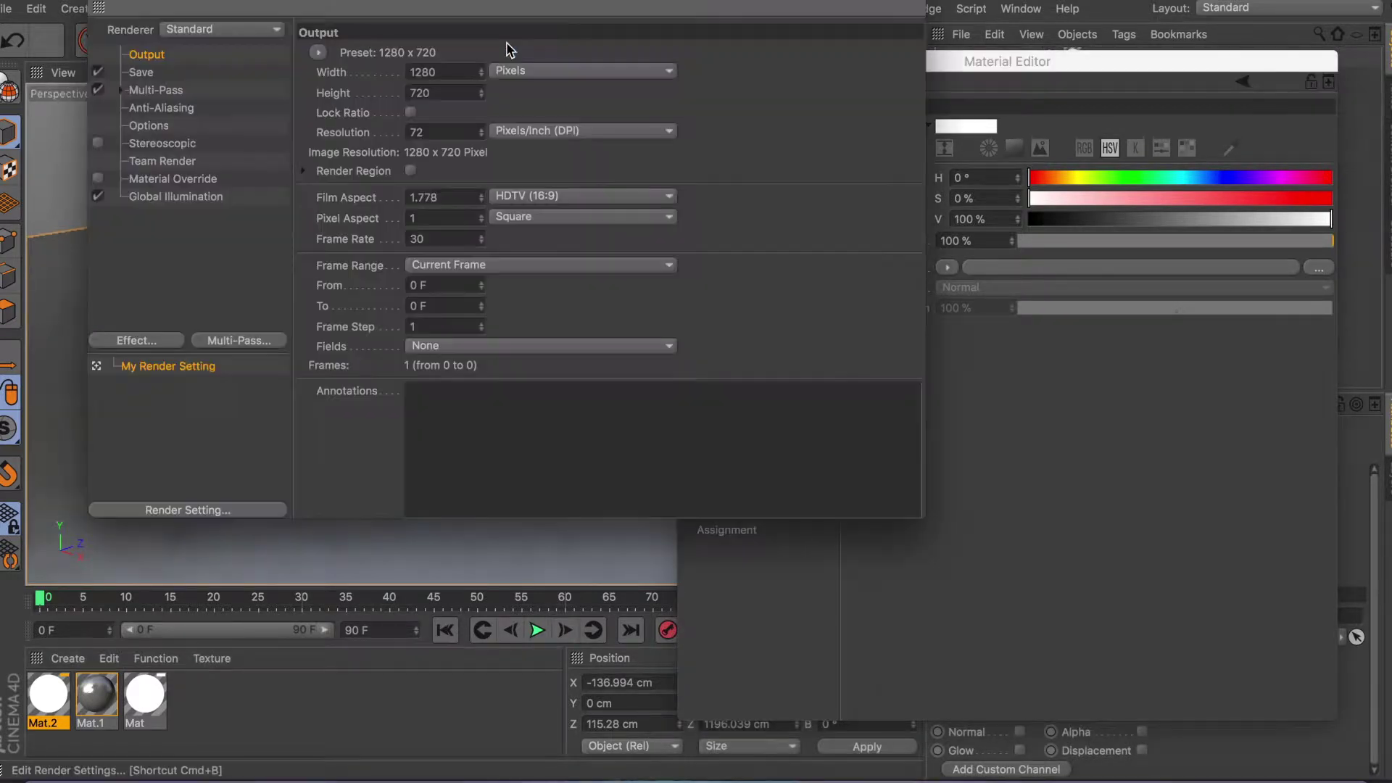
Remove the Global Illumination effect from the render settings
{"action": "left_click", "coordinate": [510, 46]}
{"action": "left_click_drag", "start_coordinate": [576, 7], "coordinate": [959, 143]}
{"action": "right_click", "coordinate": [573, 335]}
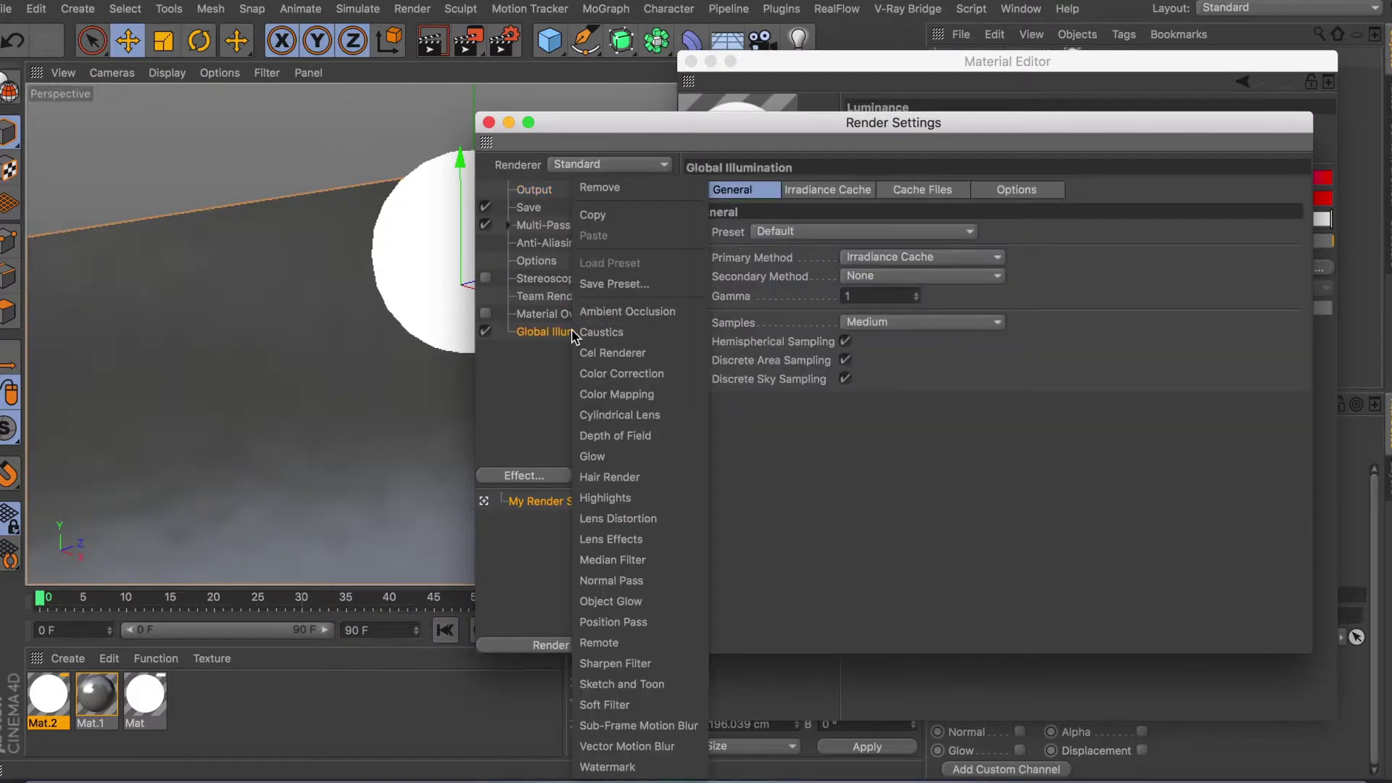
{"action": "left_click", "coordinate": [642, 188]}
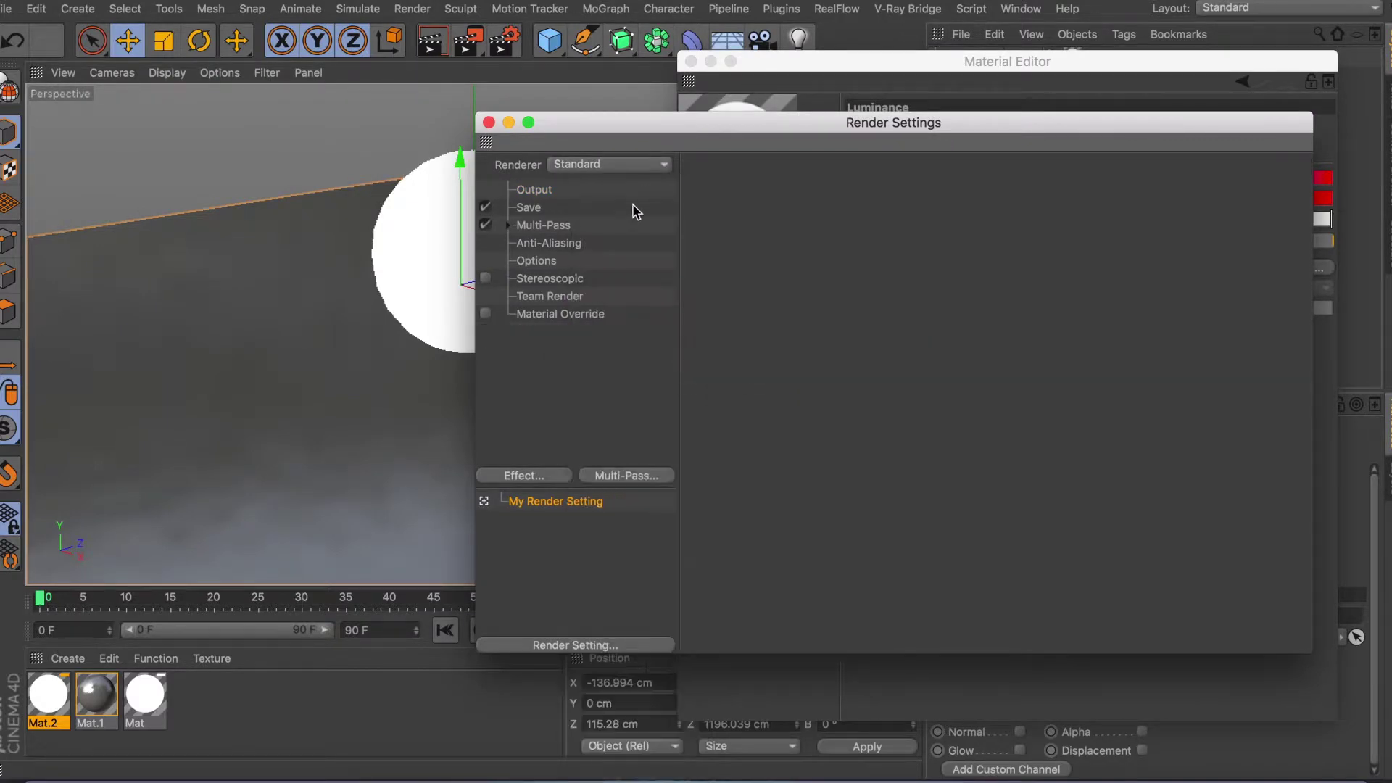
Add the Global Illumination effect to the render settings and close them
{"action": "left_click_drag", "start_coordinate": [696, 129], "coordinate": [588, 93]}
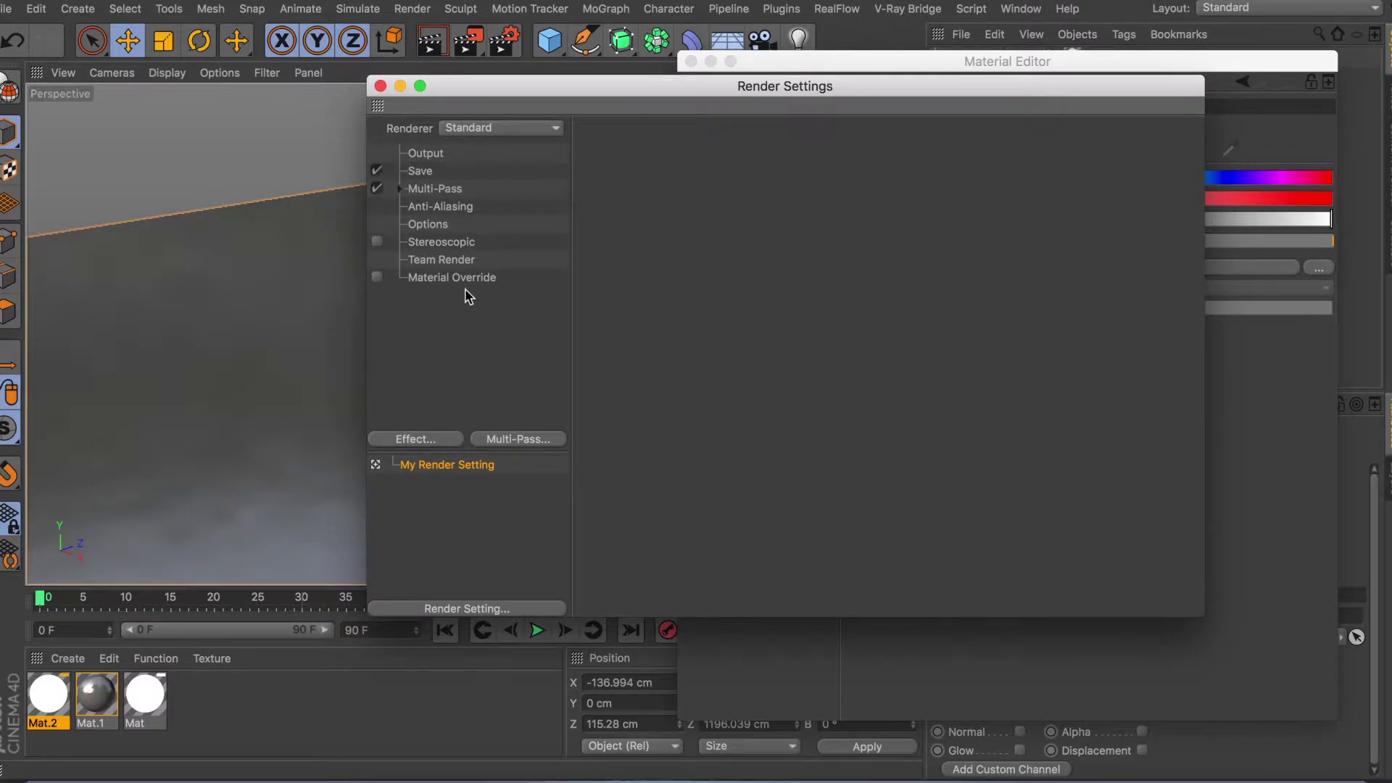
{"action": "left_click", "coordinate": [435, 439]}
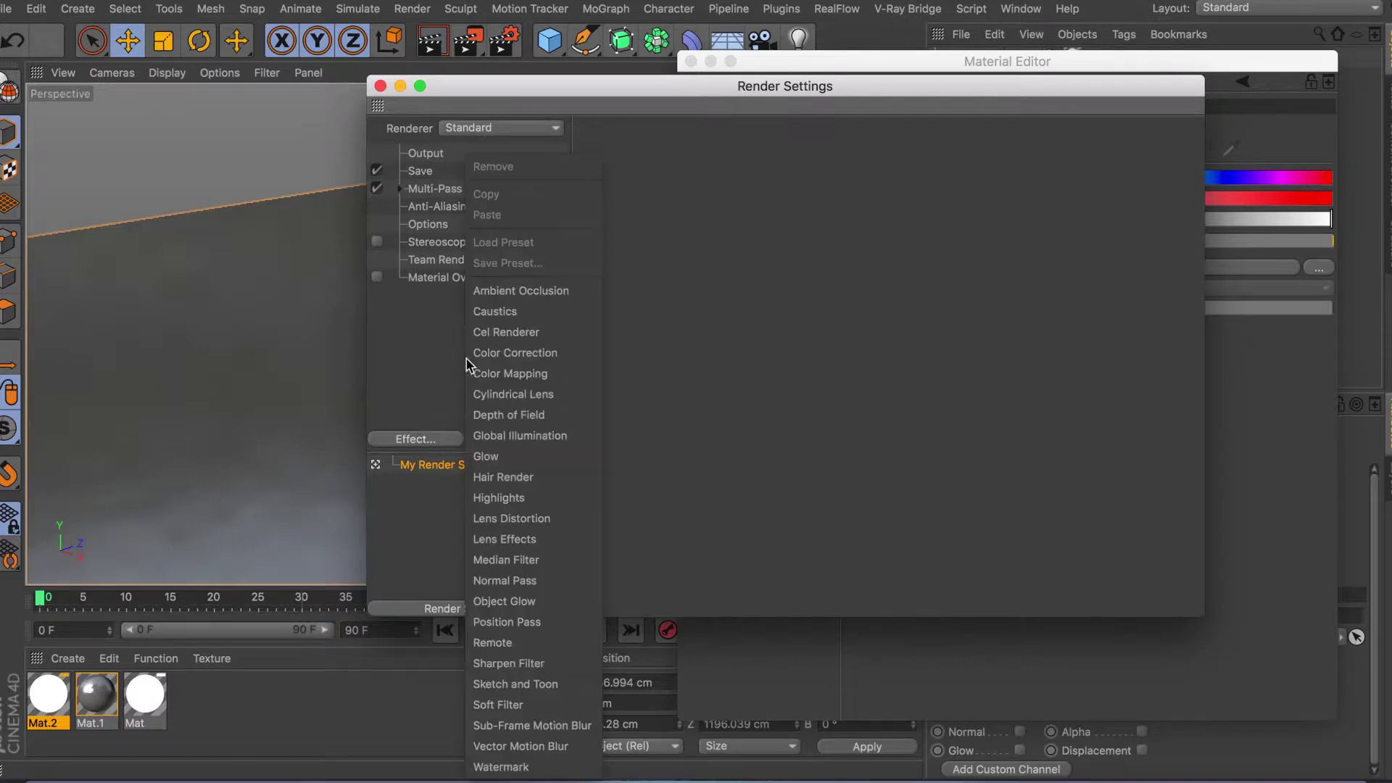
{"action": "left_click", "coordinate": [534, 438]}
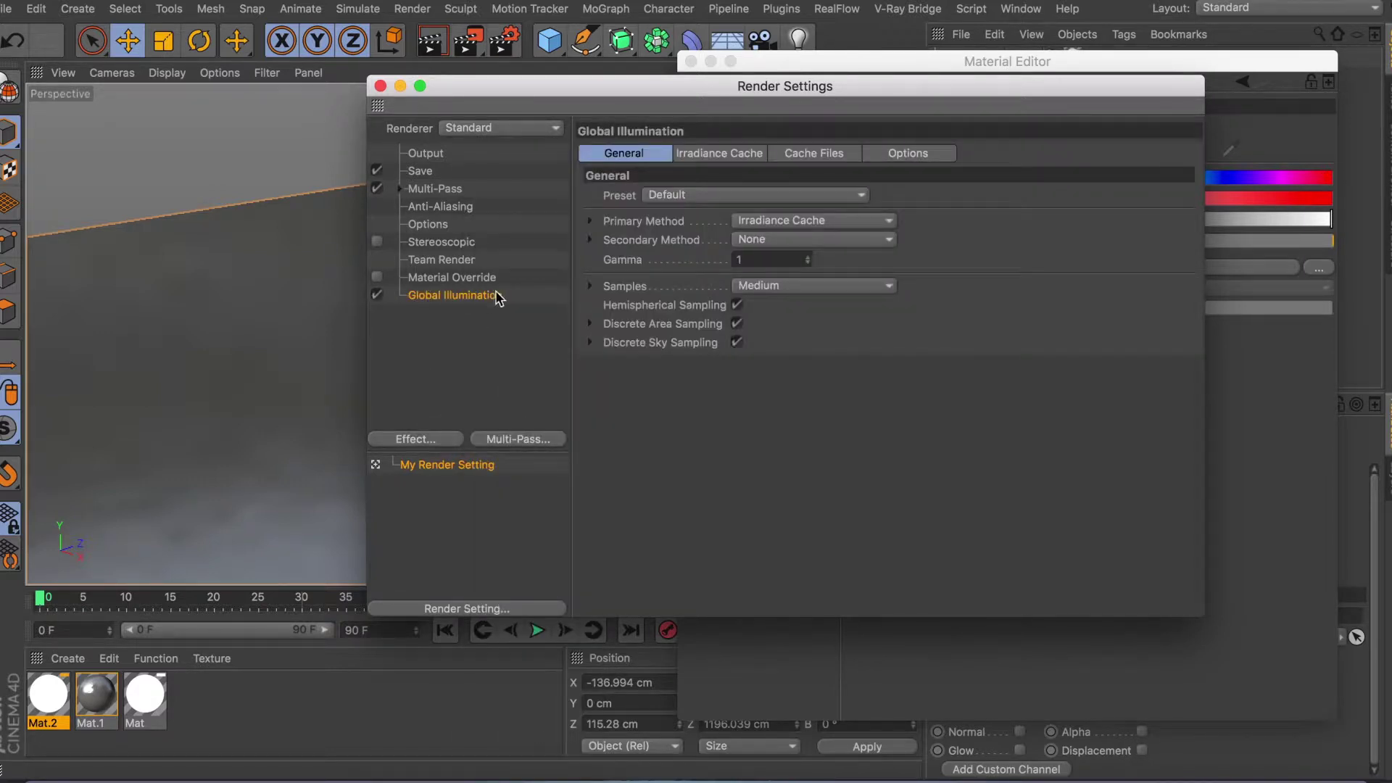
{"action": "left_click", "coordinate": [380, 85]}
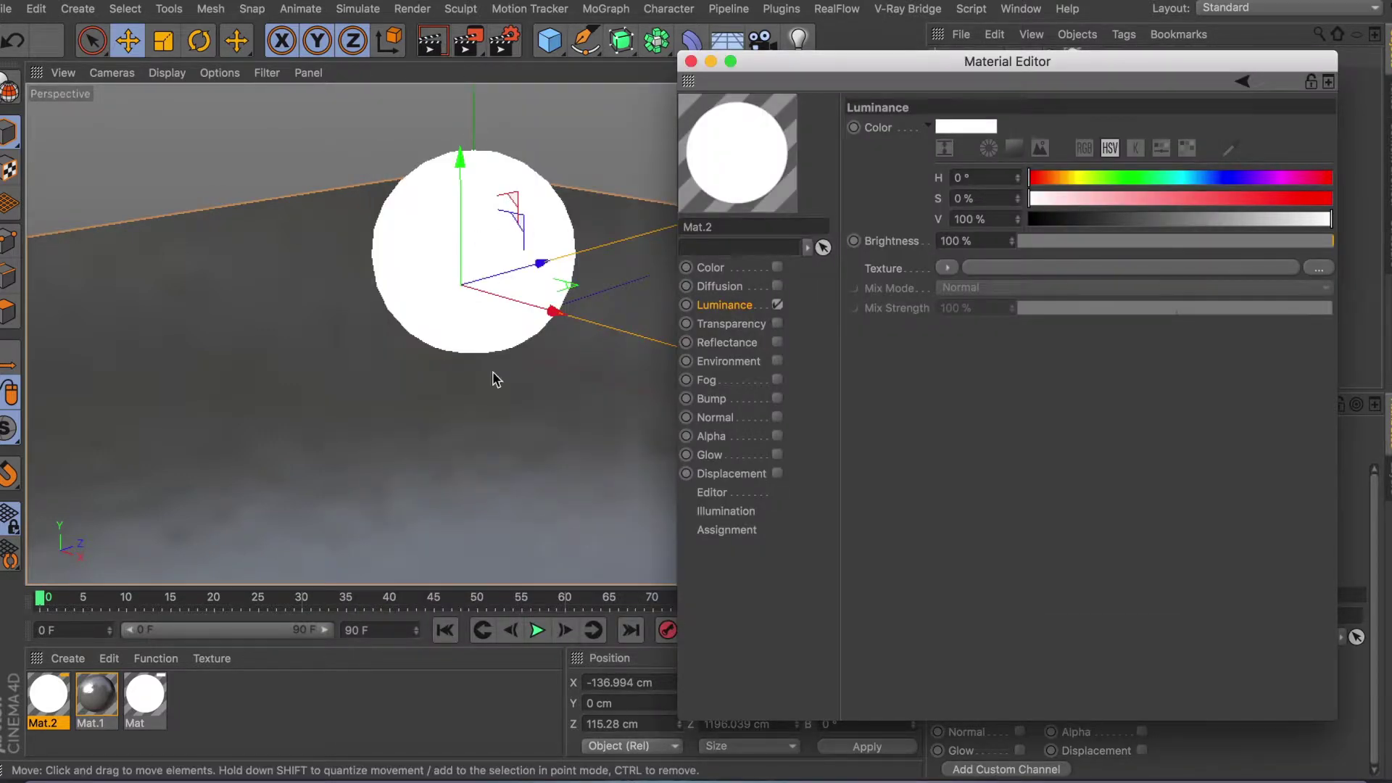
Close the material editor and render the perspective view to check the glowing sphere over the plane
{"action": "left_click_drag", "start_coordinate": [842, 66], "coordinate": [935, 76]}
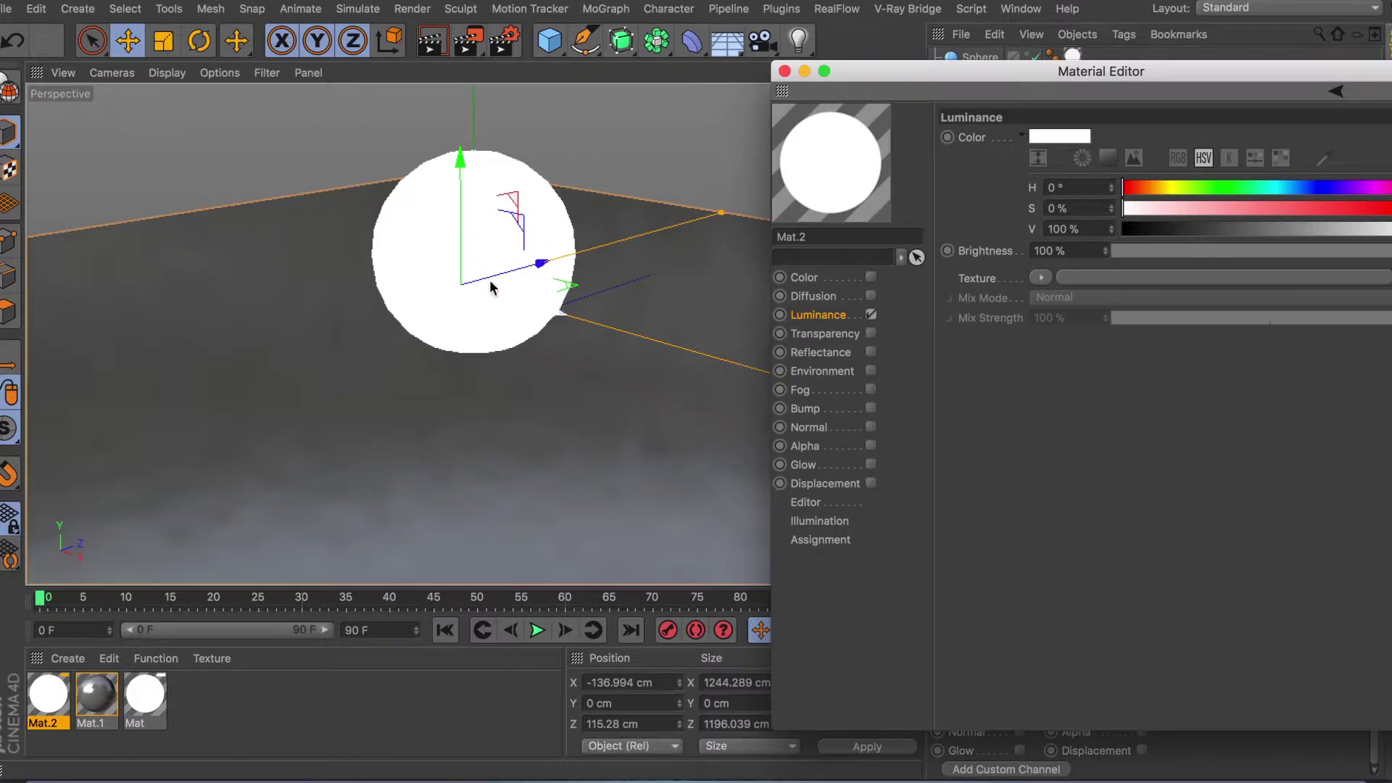
{"action": "left_click_drag", "start_coordinate": [881, 80], "coordinate": [706, 105]}
{"action": "left_click", "coordinate": [616, 91]}
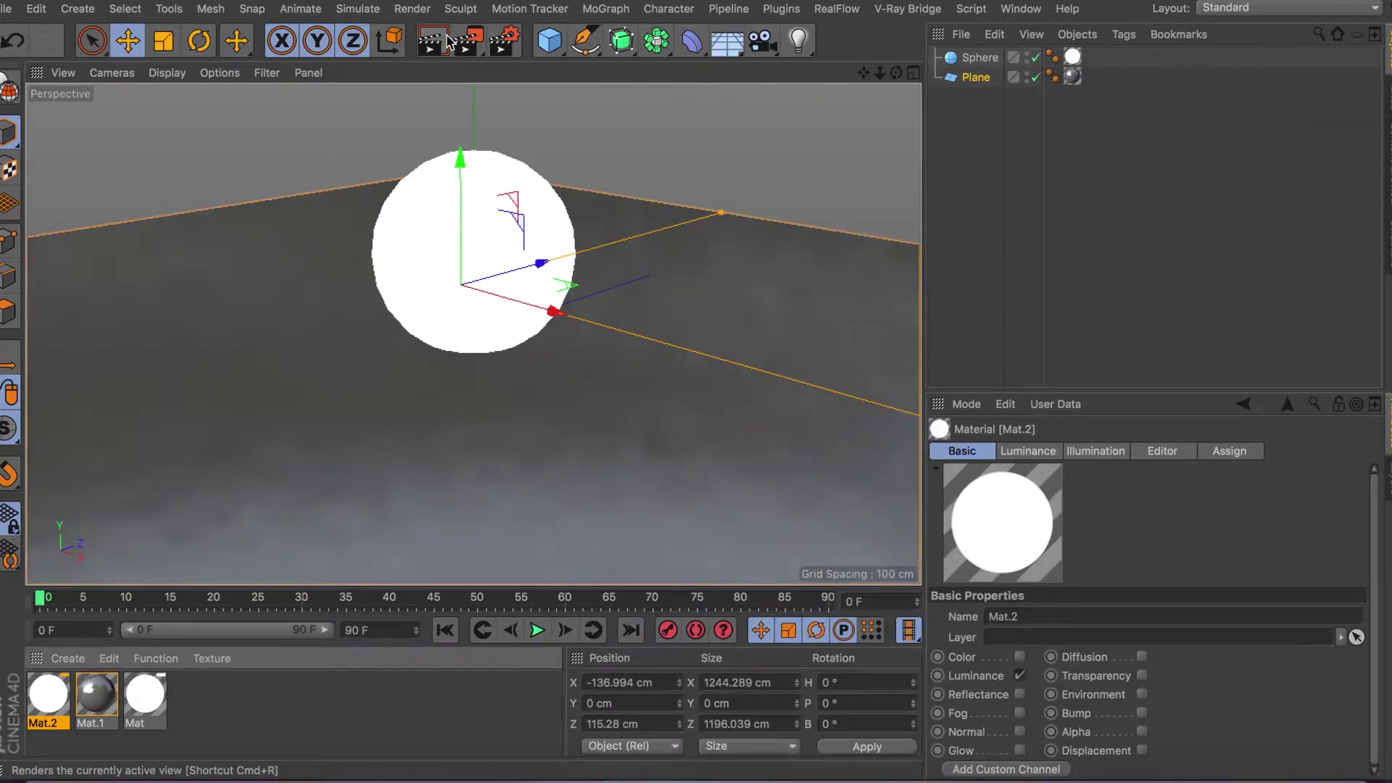
{"action": "left_click", "coordinate": [435, 42]}
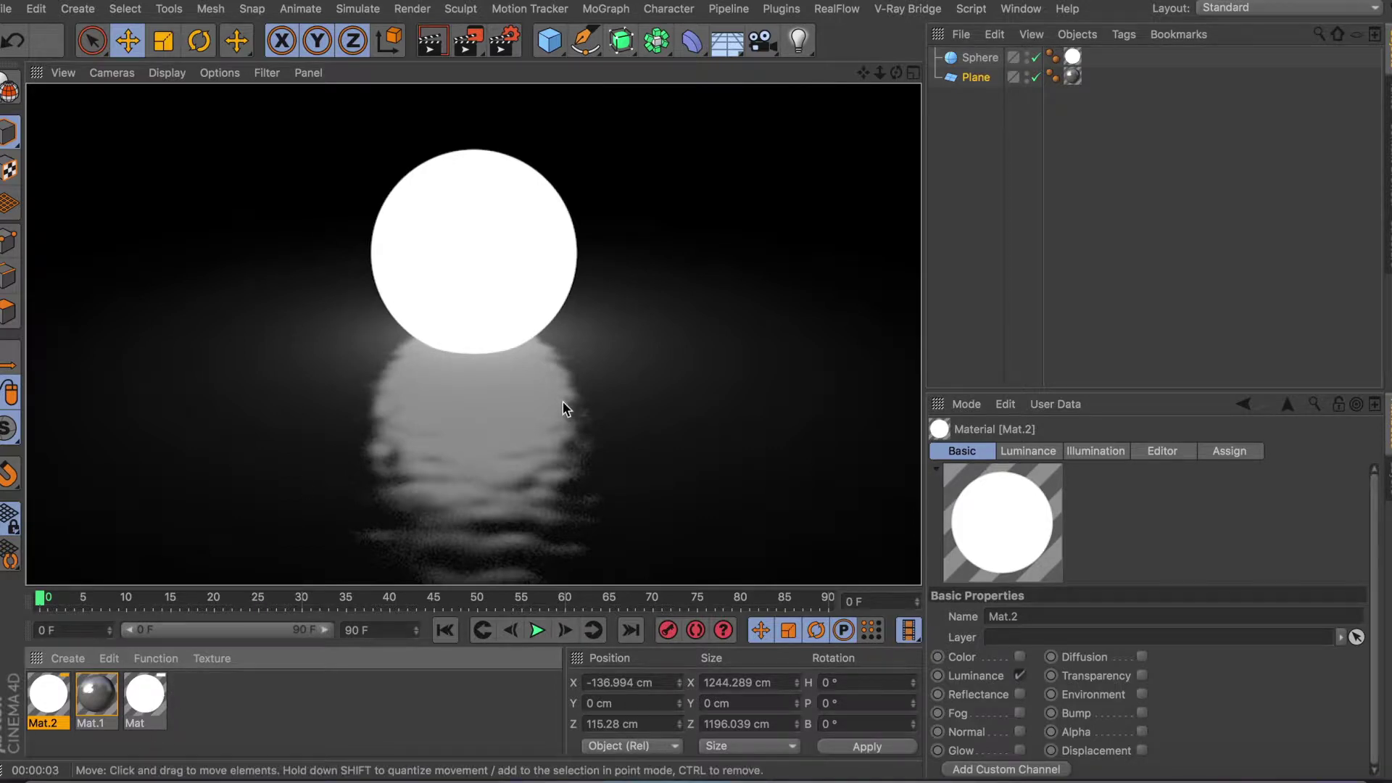
{"action": "left_click", "coordinate": [606, 340]}
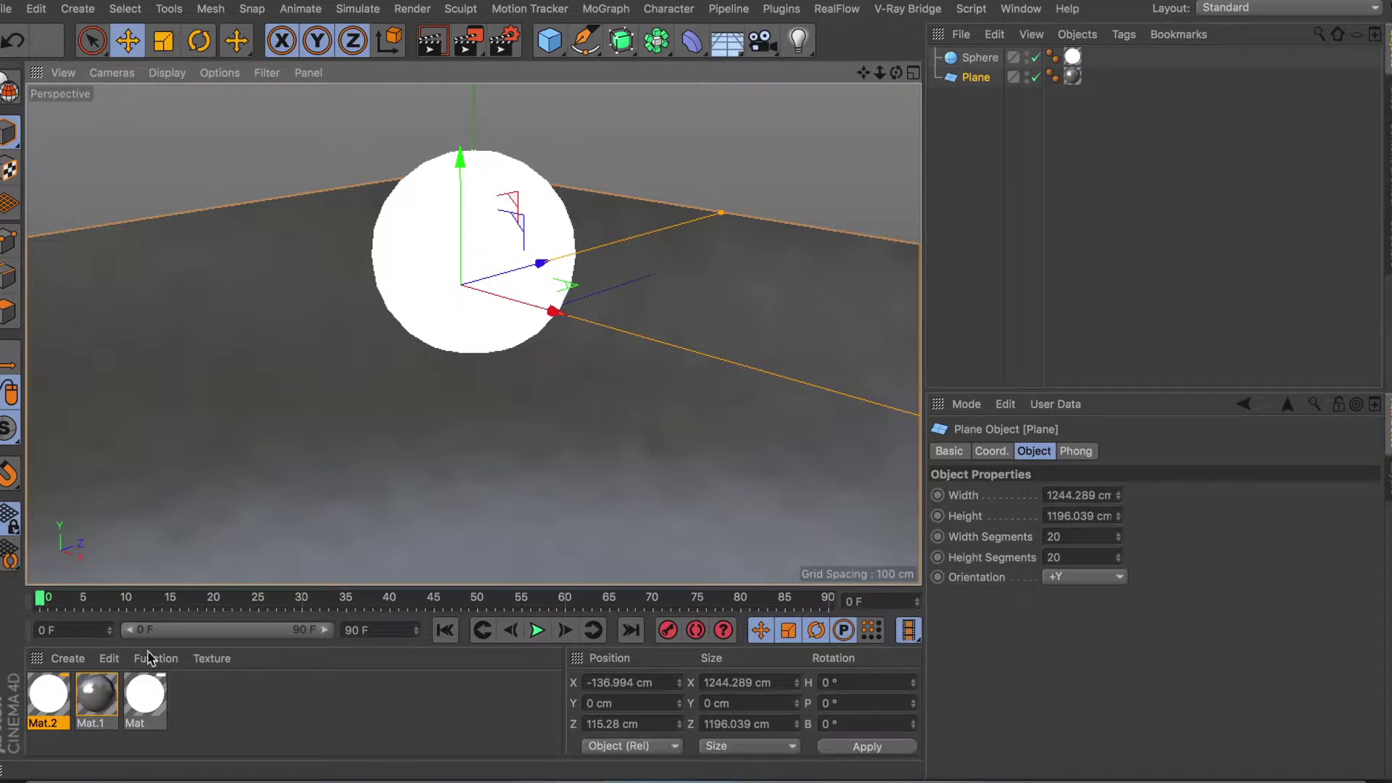
Examine Mat.1's color and its Reflectance layers Default Specular and Layer 1, including the reflection types available for Layer 1
{"action": "double_click", "coordinate": [100, 696]}
{"action": "left_click", "coordinate": [336, 296]}
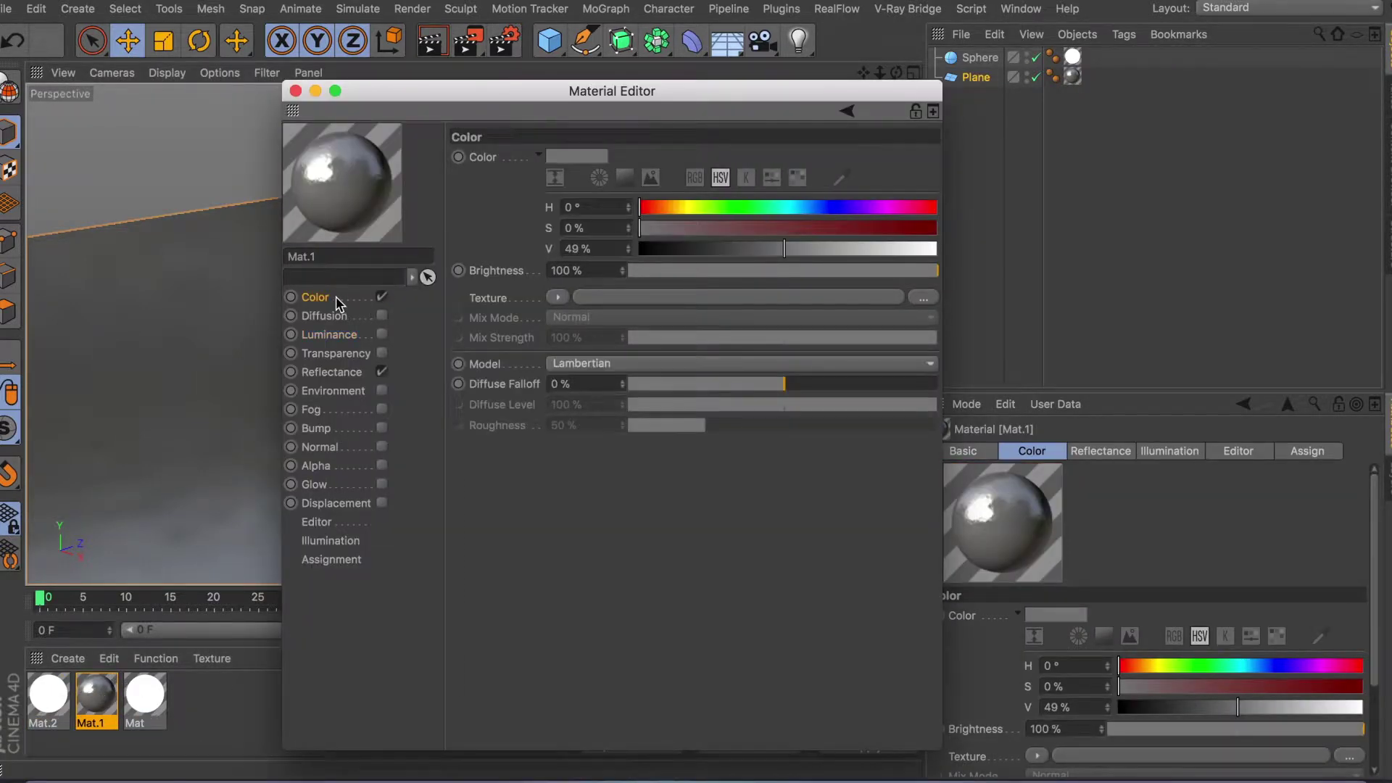
{"action": "left_click", "coordinate": [591, 157]}
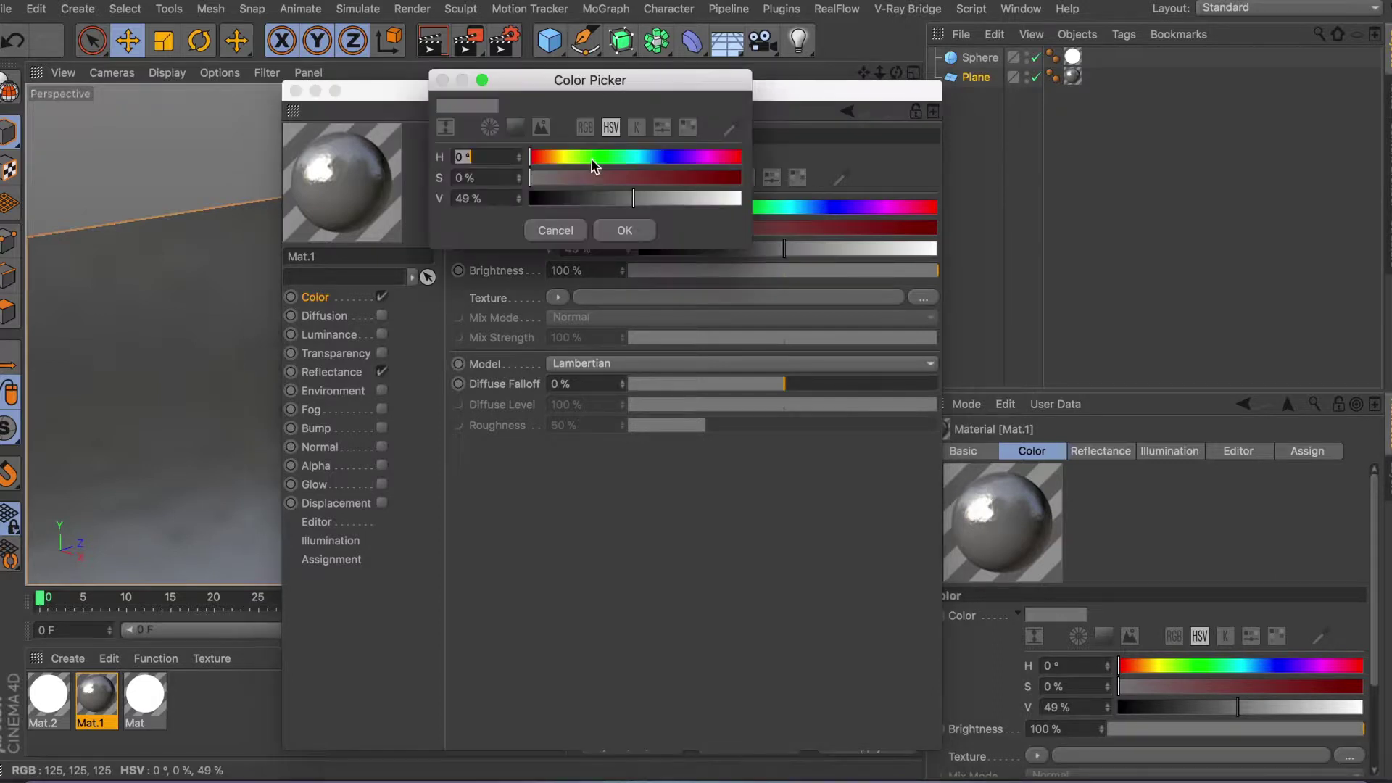
{"action": "left_click", "coordinate": [633, 231]}
{"action": "left_click", "coordinate": [333, 373]}
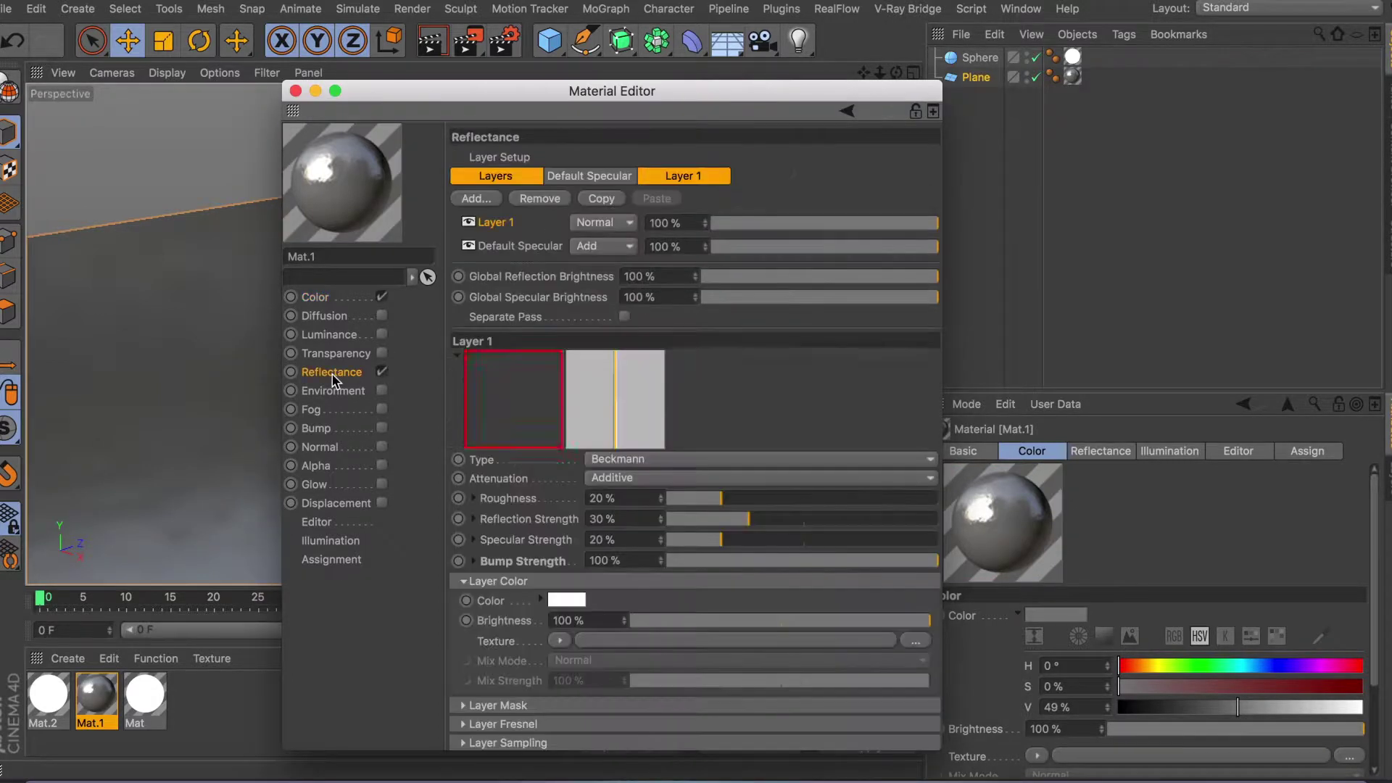
{"action": "left_click_drag", "start_coordinate": [666, 103], "coordinate": [715, 21]}
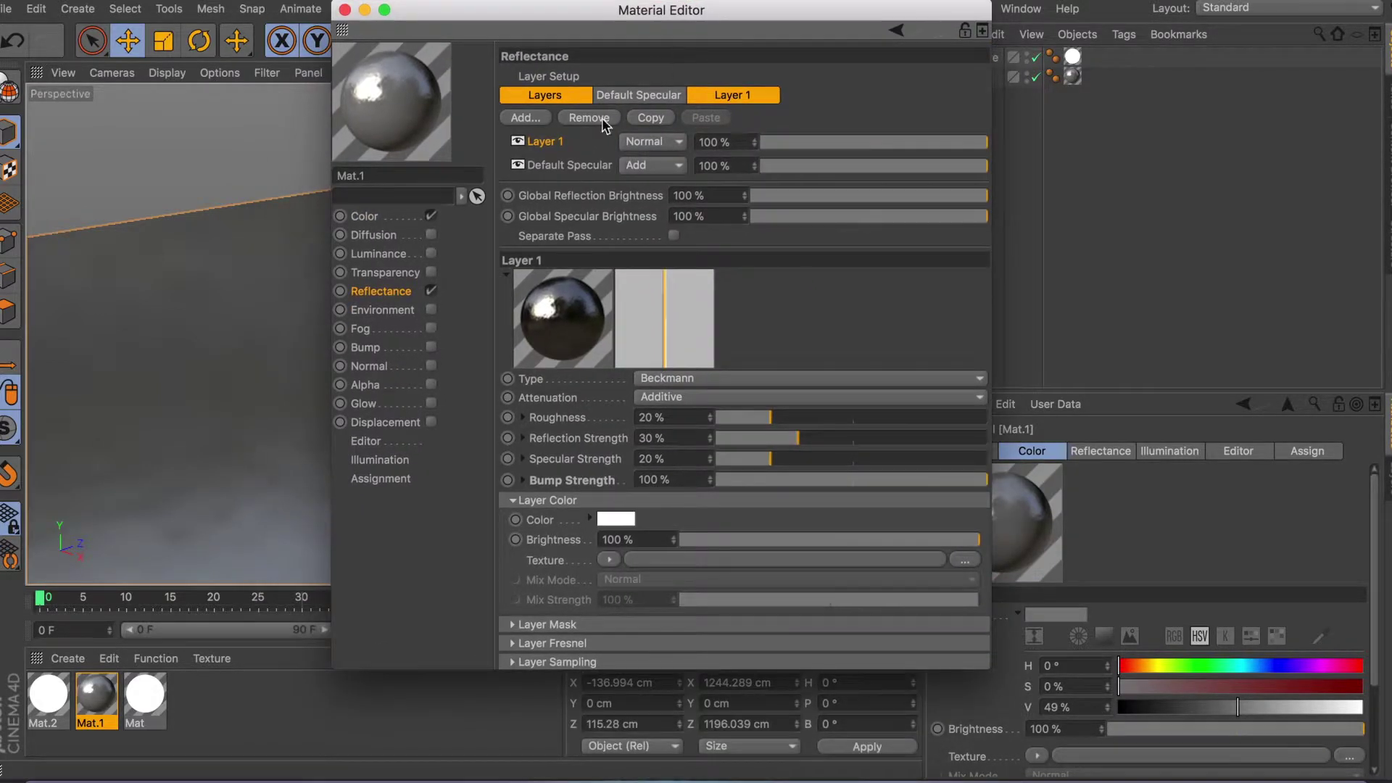
{"action": "left_click", "coordinate": [564, 168]}
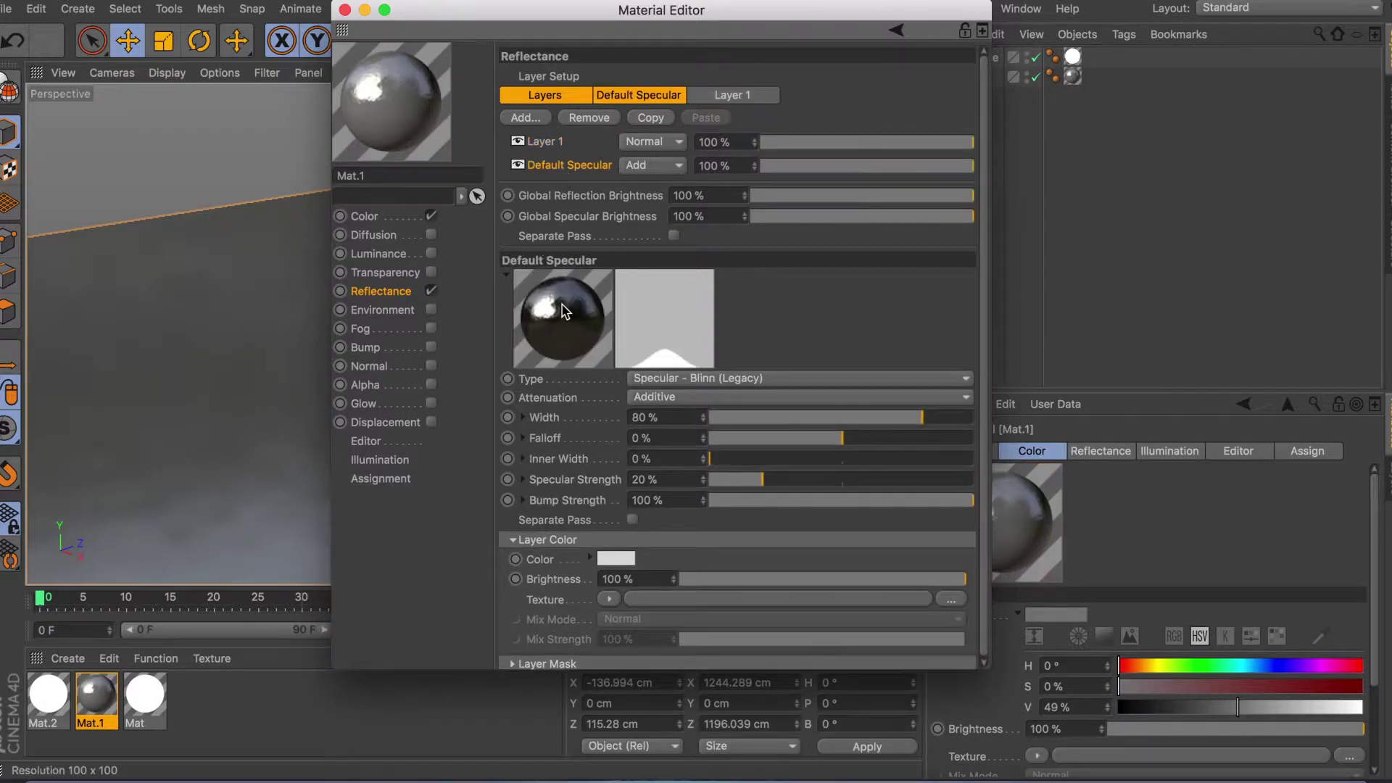
{"action": "left_click", "coordinate": [550, 143]}
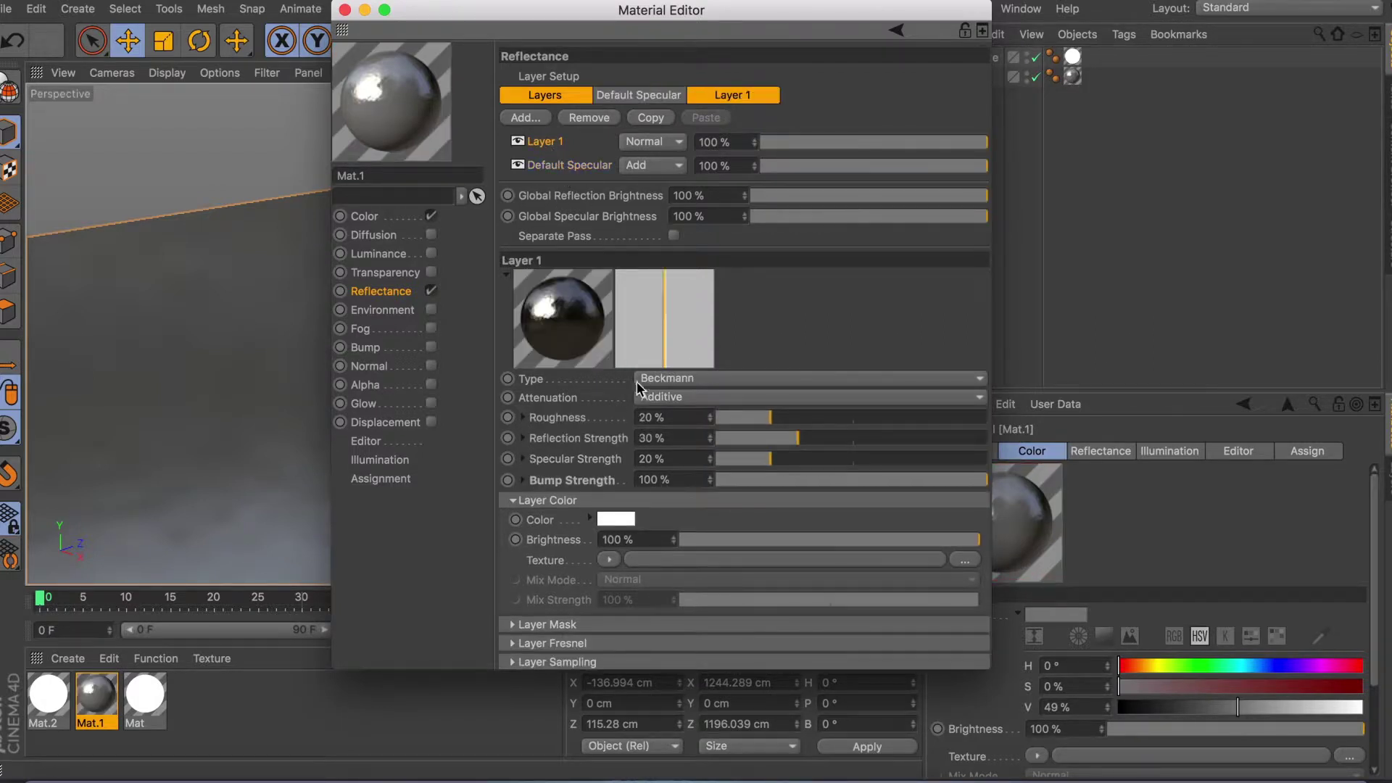
{"action": "left_click", "coordinate": [751, 382]}
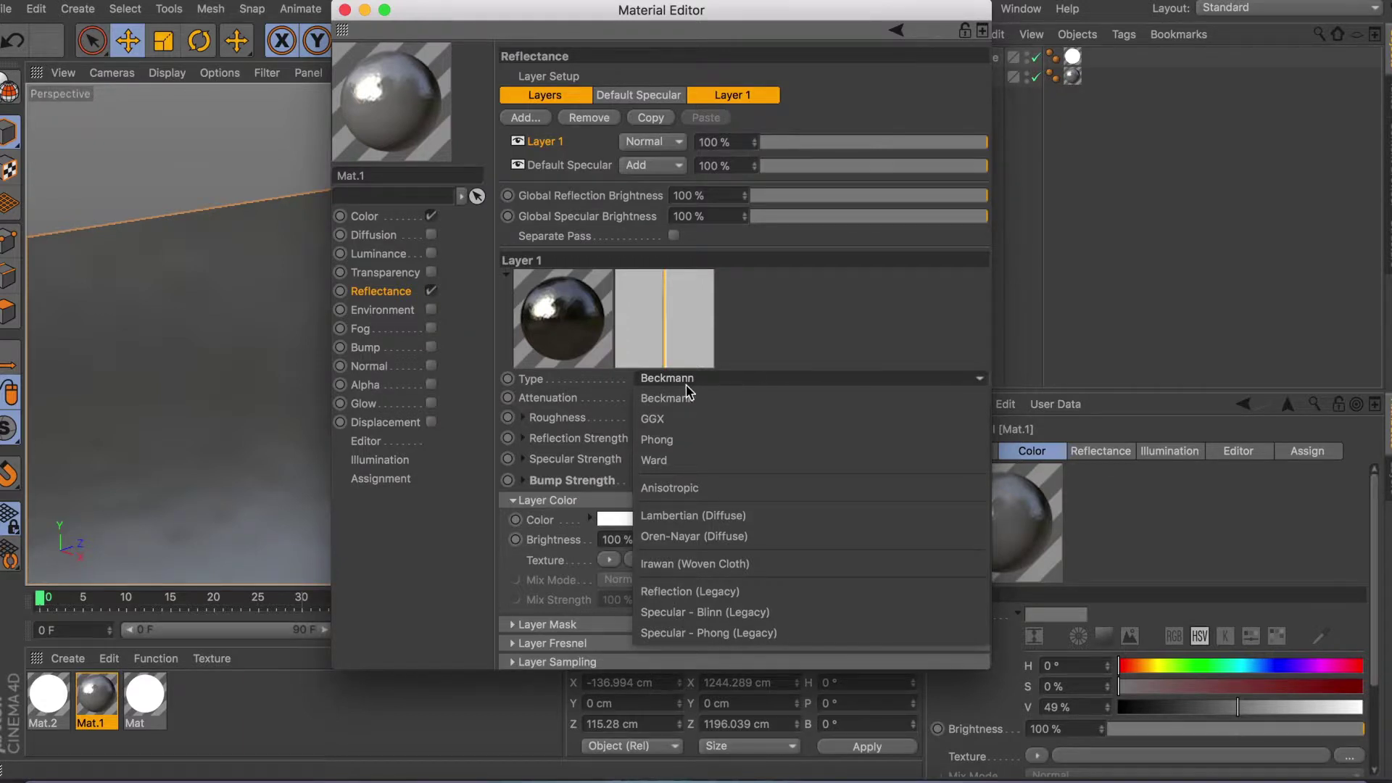
{"action": "left_click", "coordinate": [612, 384]}
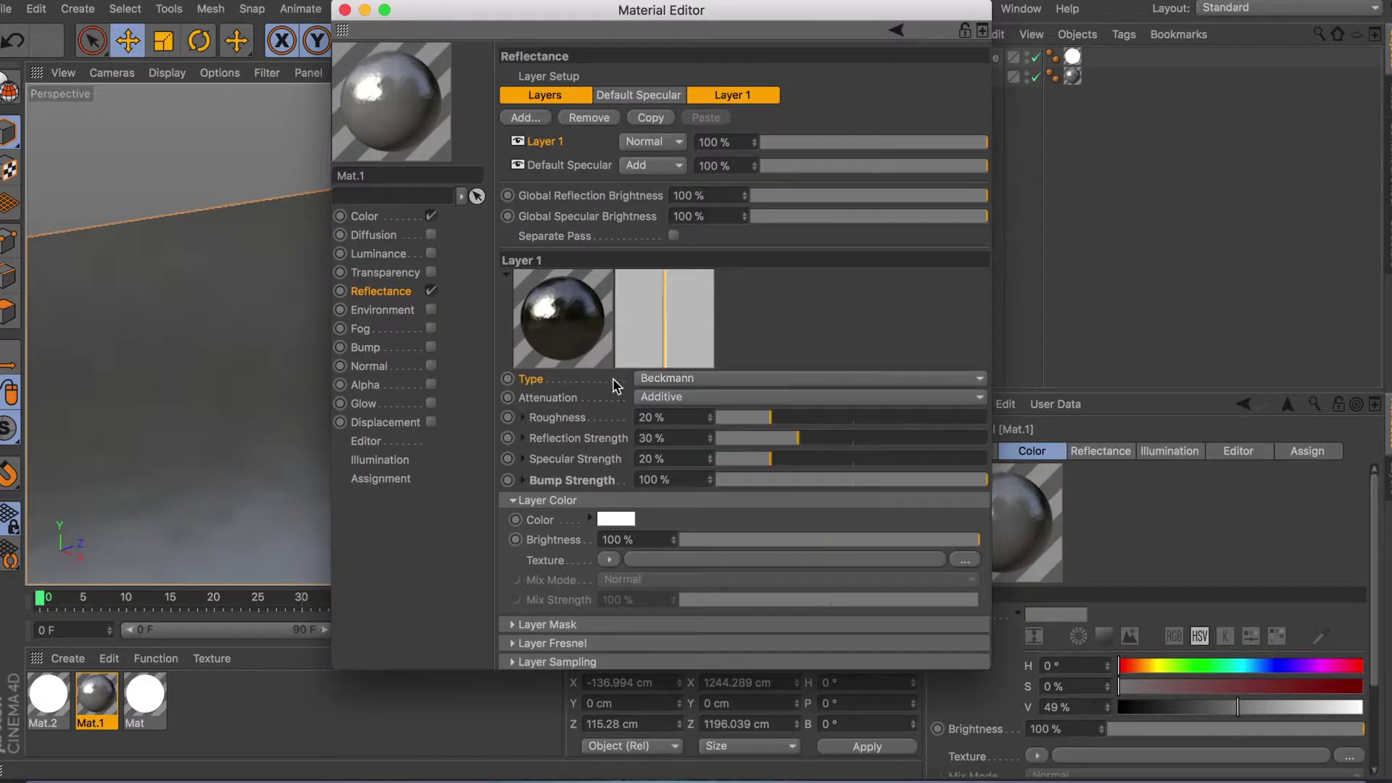
Expand Layer 1's Bump Strength settings in Mat.1, inspect the Noise shader there and close the material editor
{"action": "left_click", "coordinate": [528, 483]}
{"action": "left_click_drag", "start_coordinate": [986, 404], "coordinate": [983, 526]}
{"action": "left_click", "coordinate": [668, 377]}
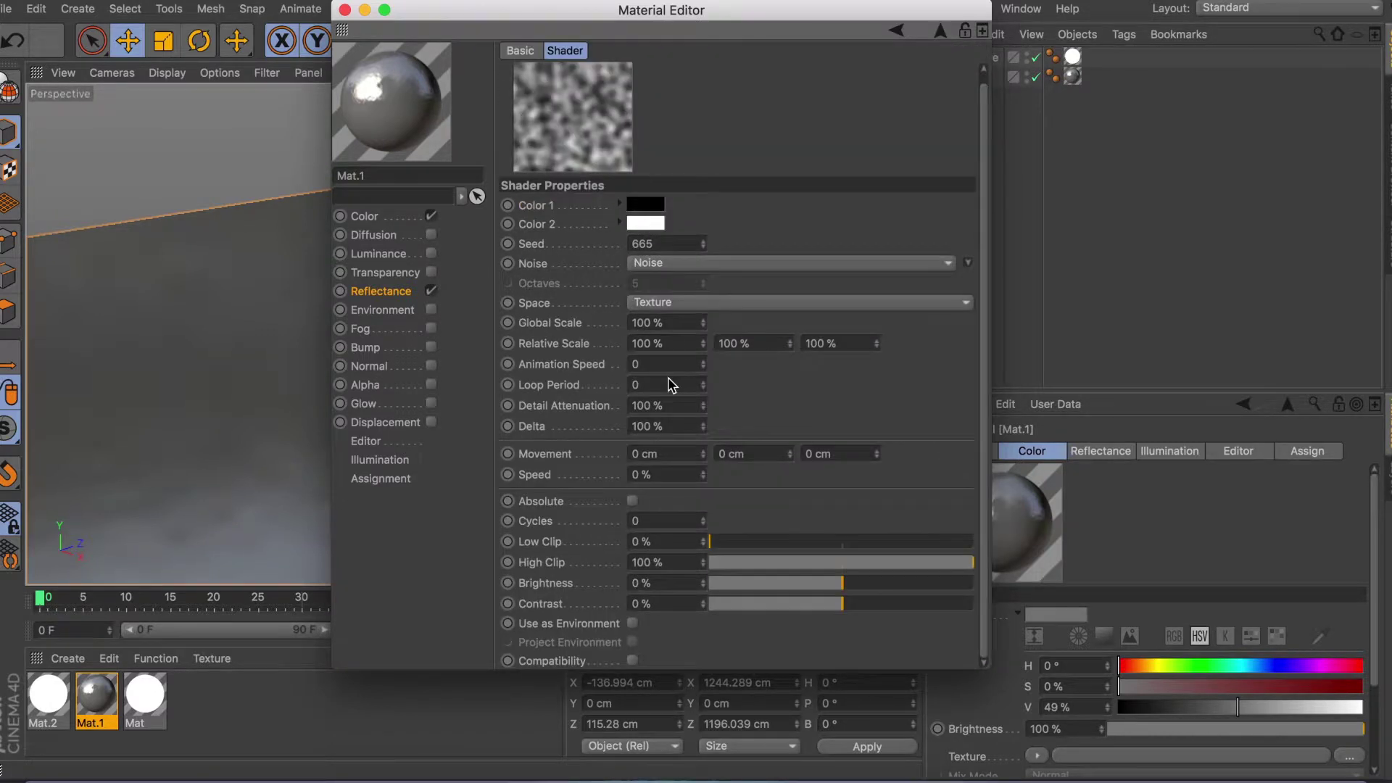
{"action": "left_click", "coordinate": [897, 30]}
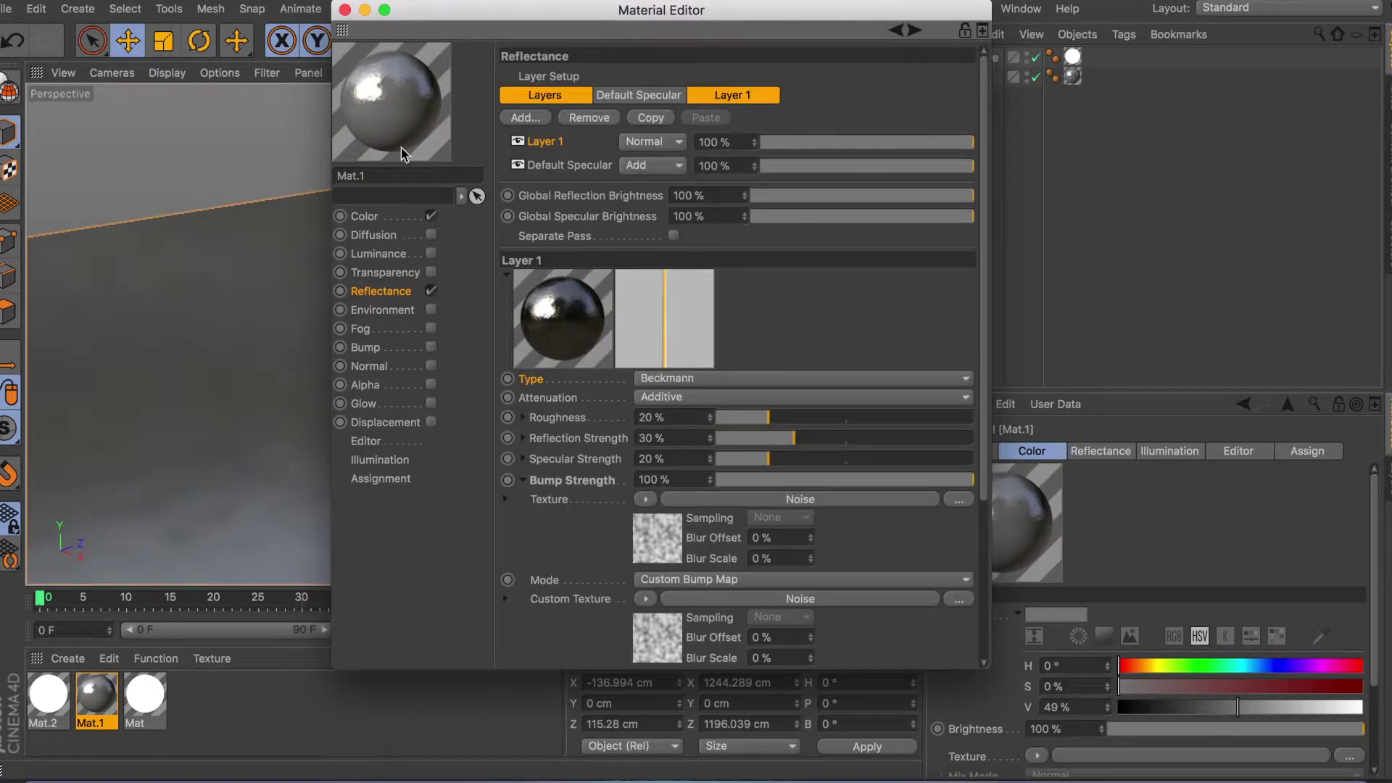
{"action": "left_click", "coordinate": [345, 9]}
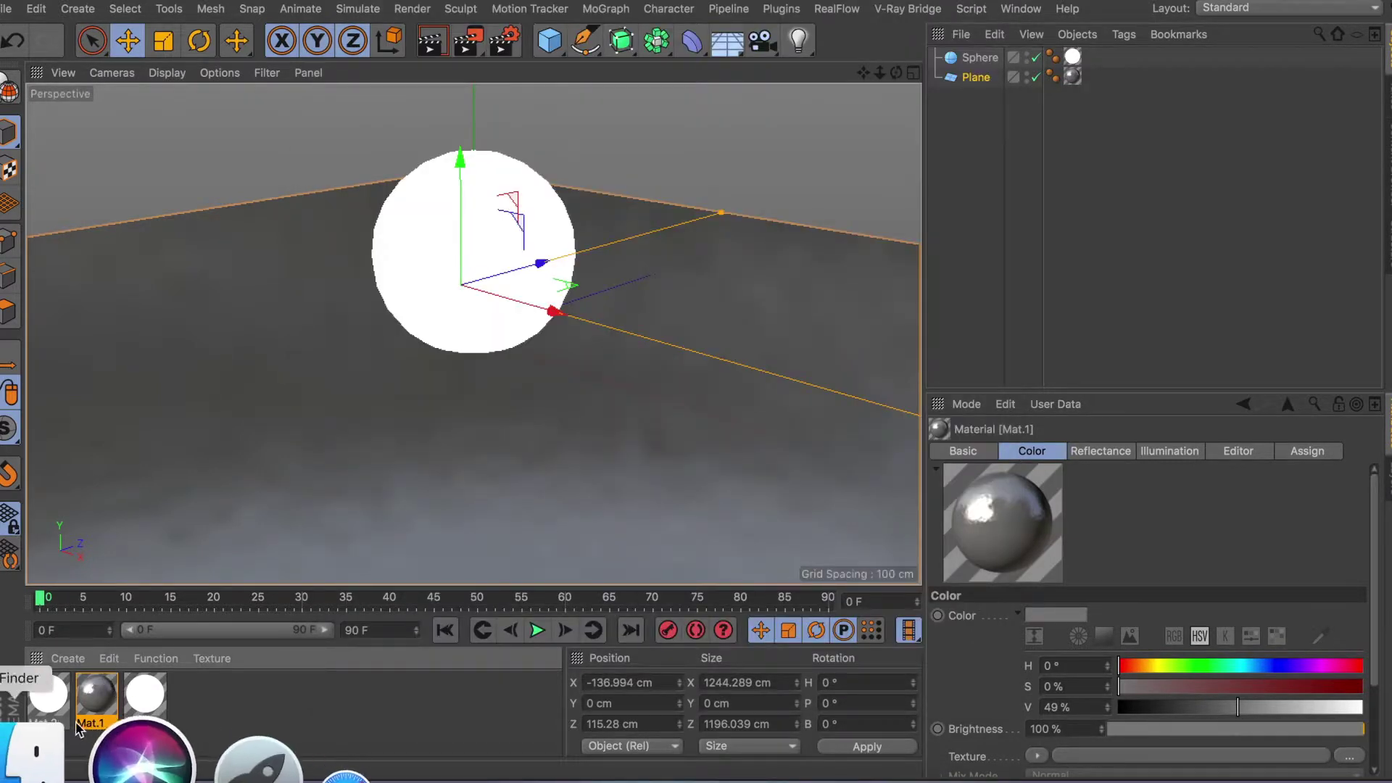
Inspect the Luminance channel of the sphere's material Mat, including its color choices, without changing it and close the material editor
{"action": "left_click", "coordinate": [158, 698]}
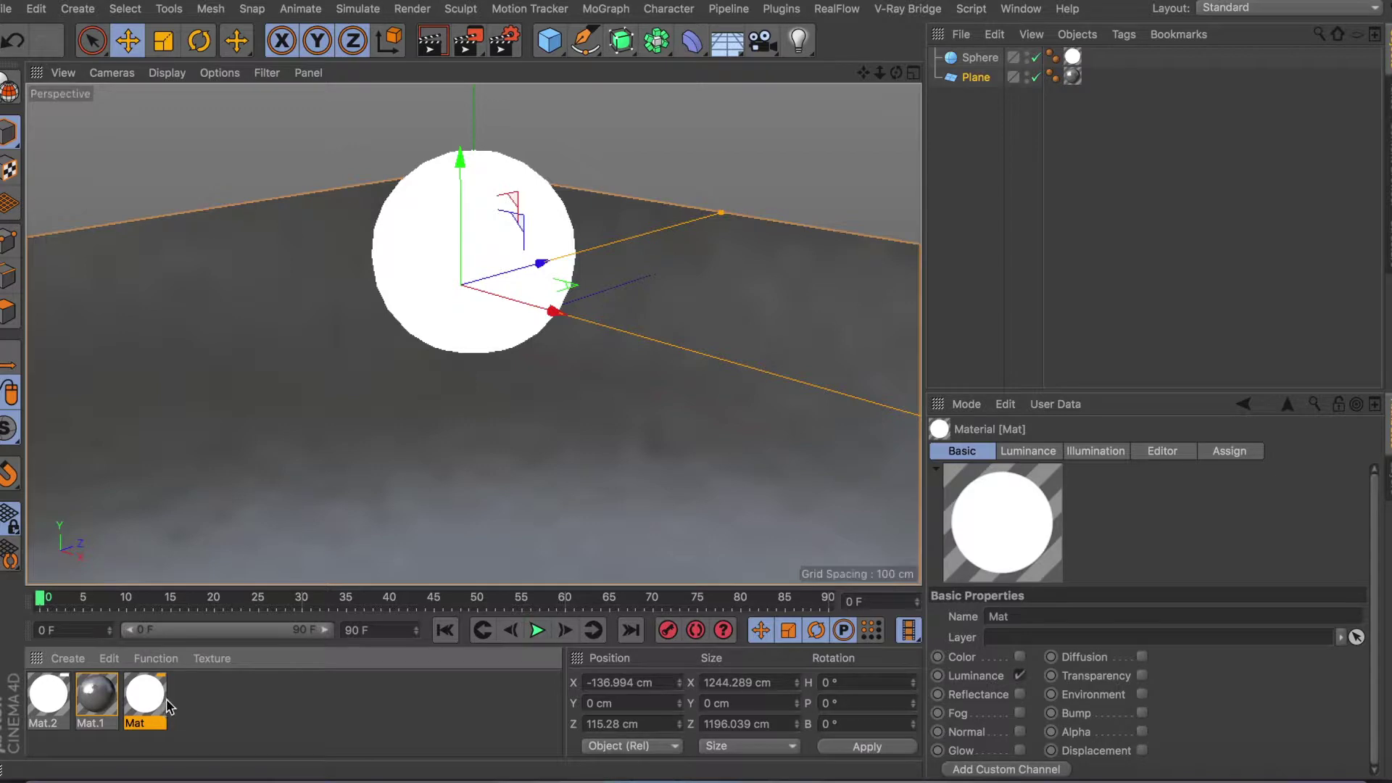
{"action": "double_click", "coordinate": [166, 702]}
{"action": "left_click", "coordinate": [341, 334]}
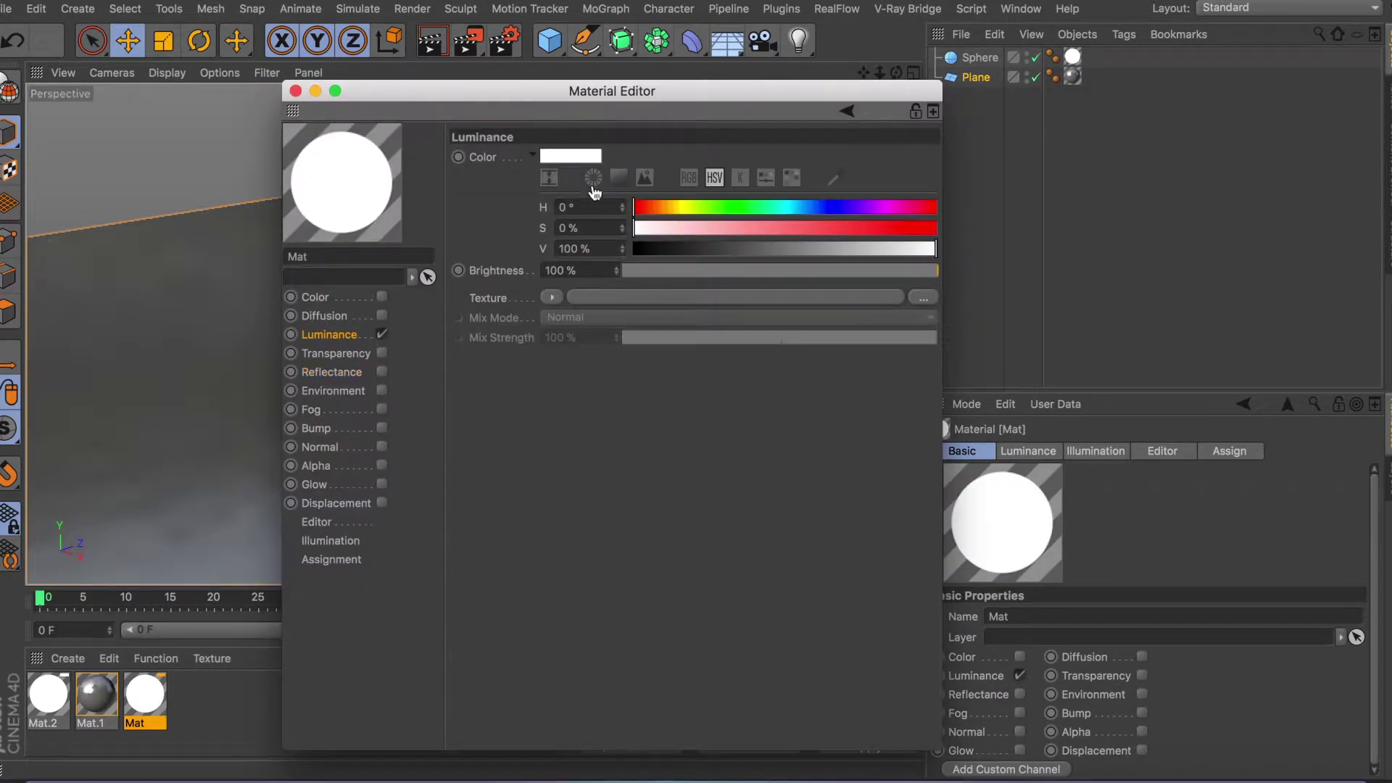
{"action": "left_click", "coordinate": [593, 157]}
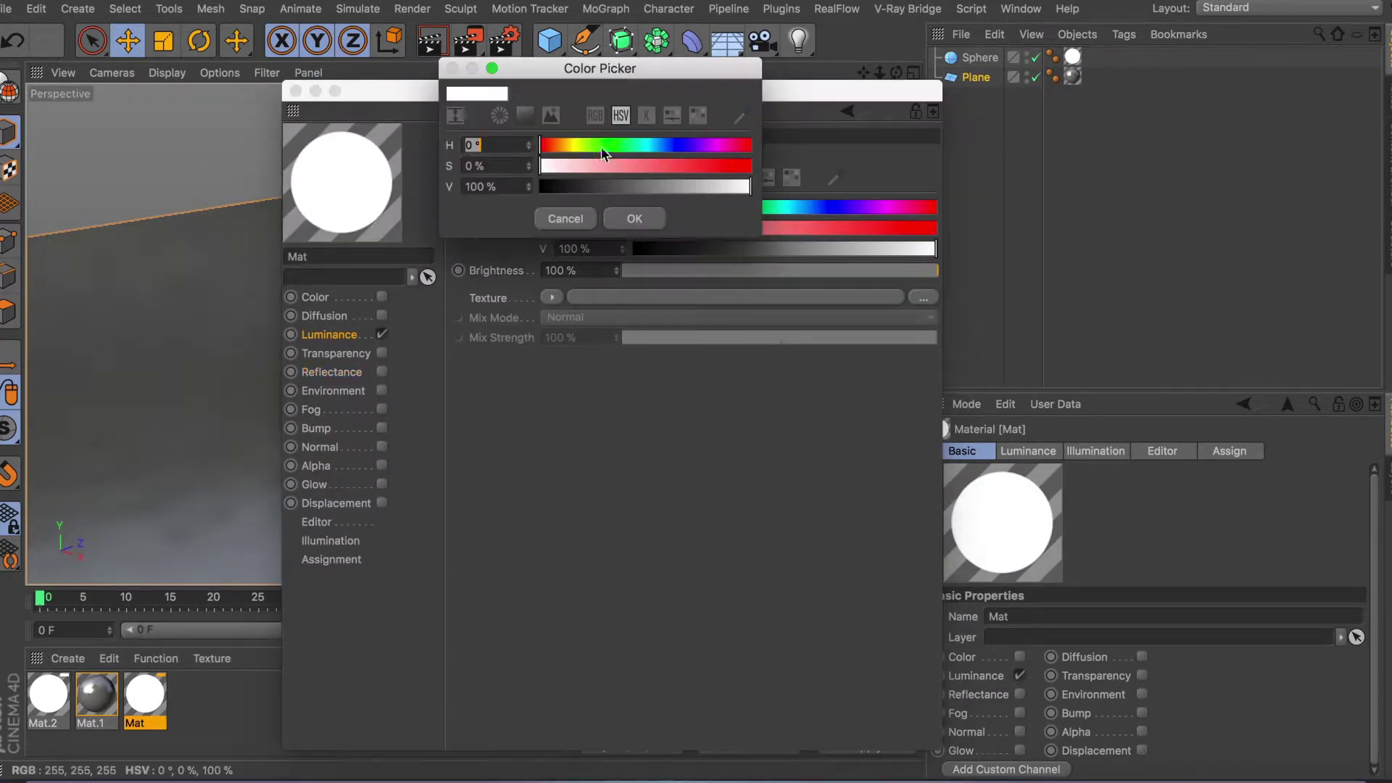
{"action": "left_click", "coordinate": [589, 219]}
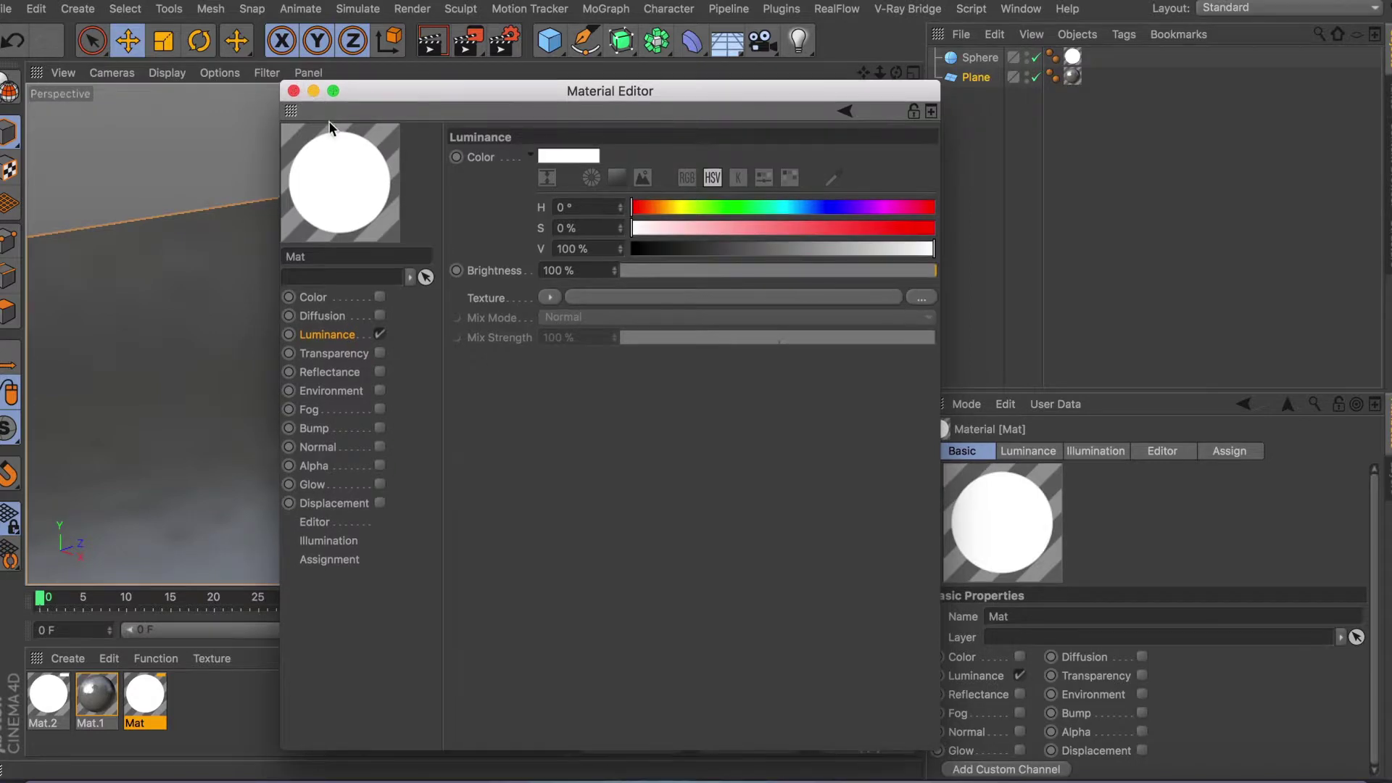
{"action": "left_click", "coordinate": [294, 90]}
Disable Global Illumination in the render settings and render the perspective view for comparison
{"action": "left_click", "coordinate": [505, 41]}
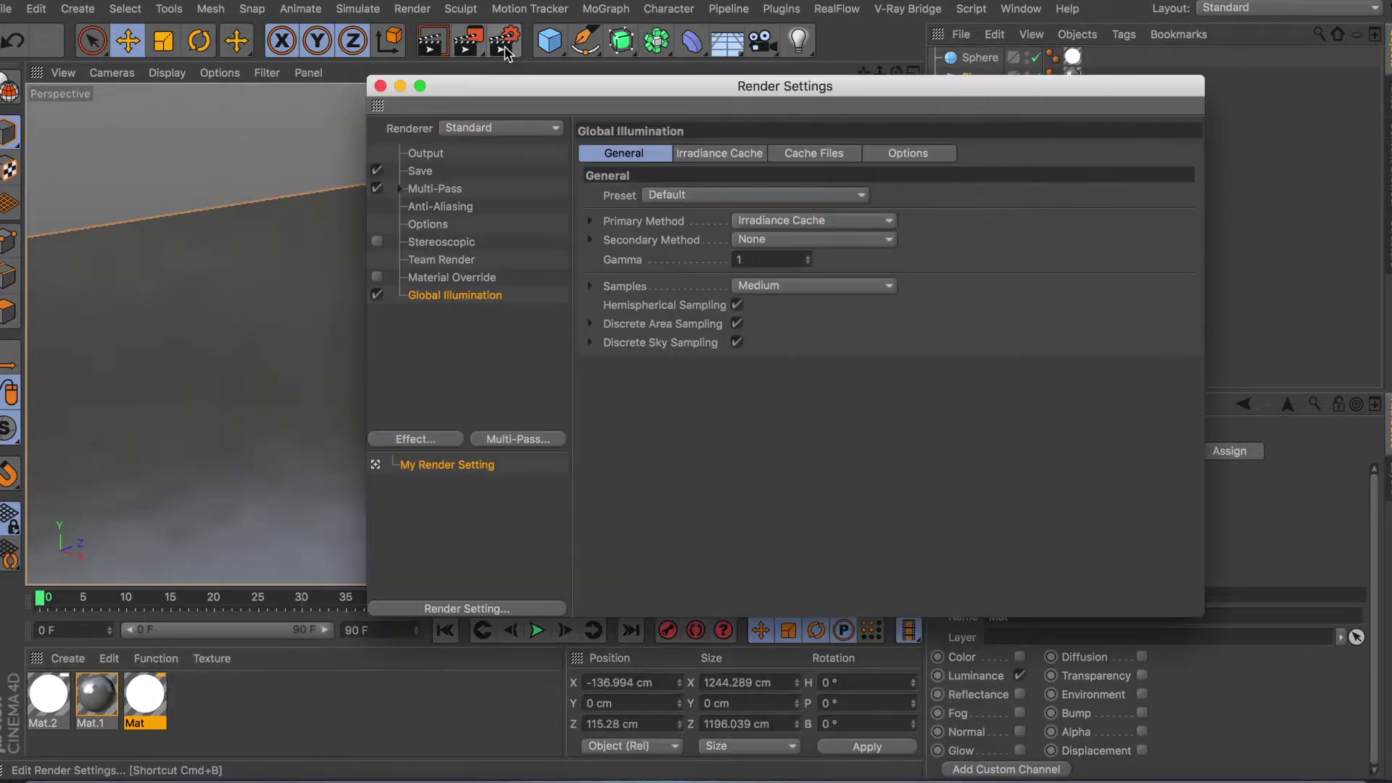
{"action": "left_click", "coordinate": [377, 294]}
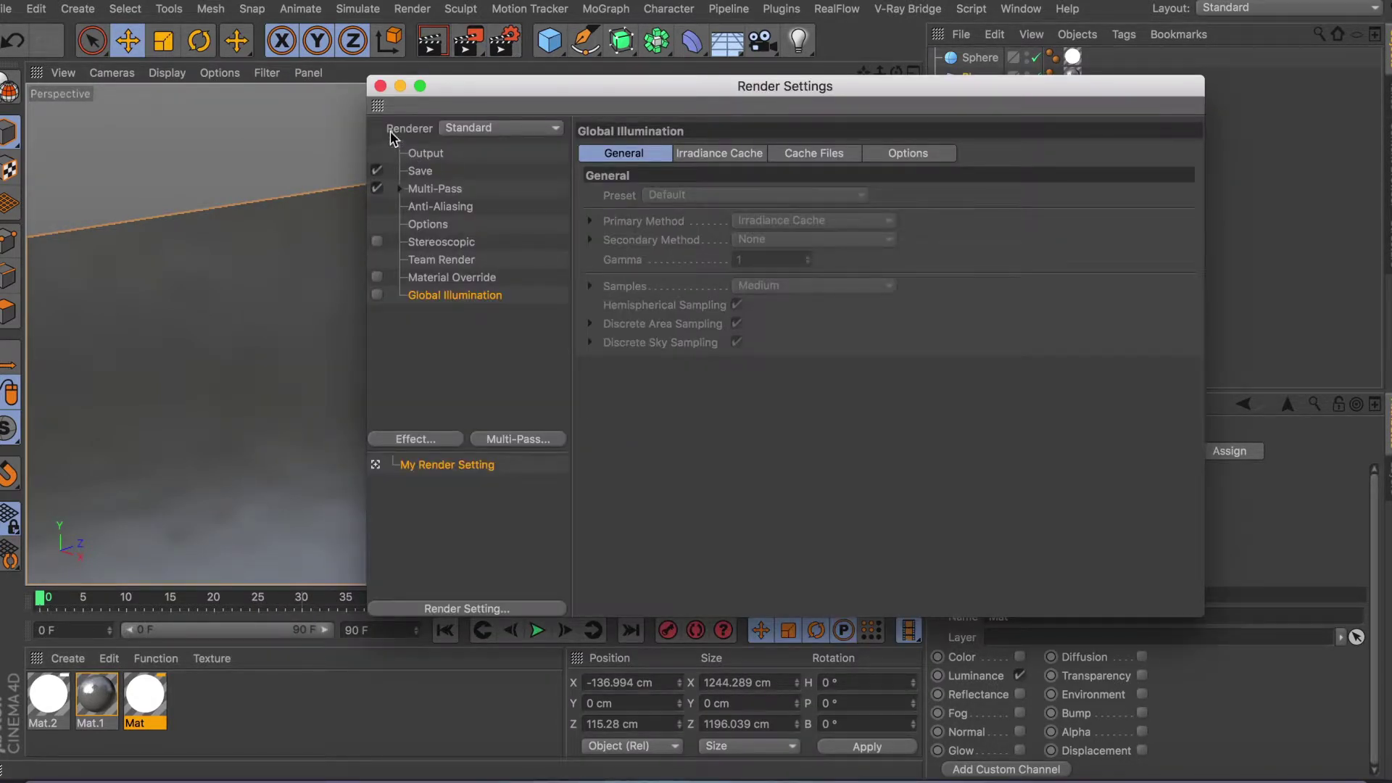
{"action": "left_click", "coordinate": [379, 86]}
{"action": "left_click", "coordinate": [432, 41]}
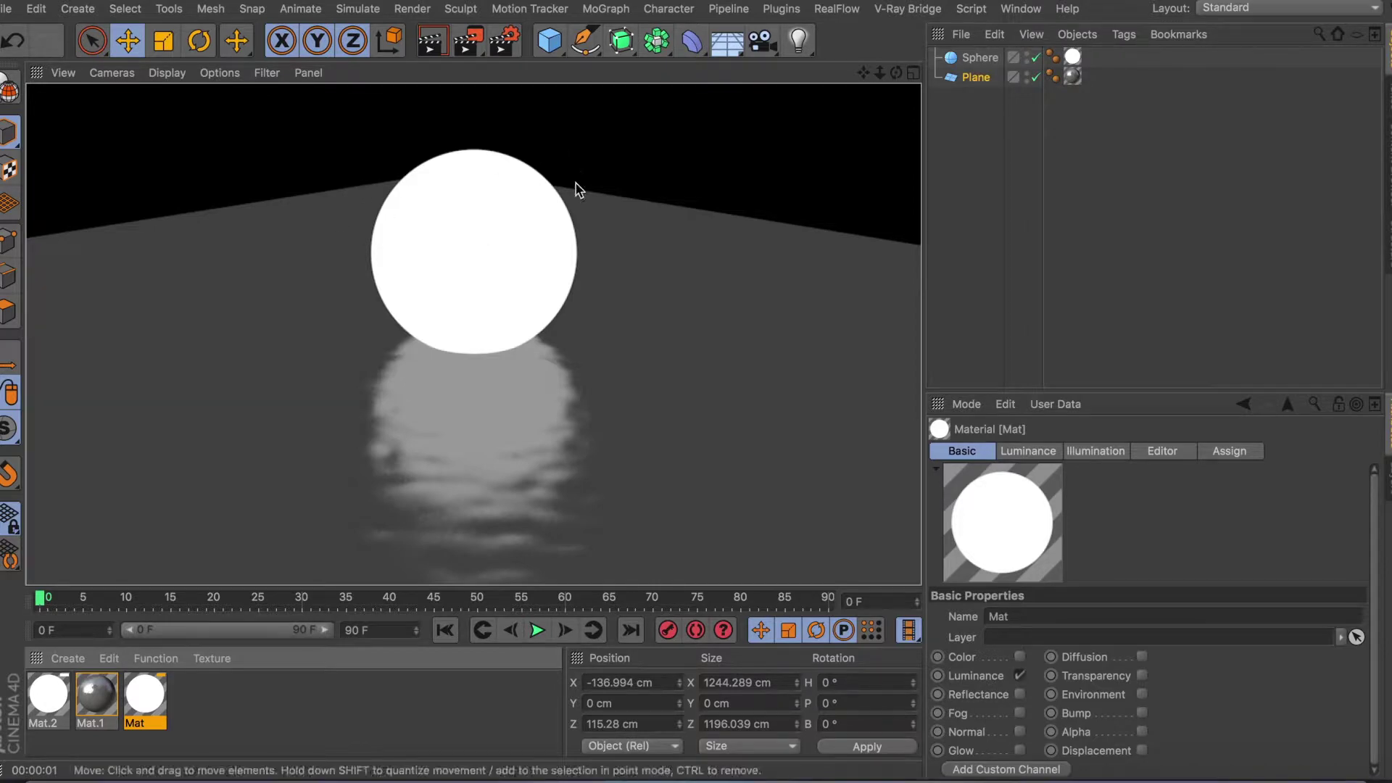
{"action": "left_click", "coordinate": [338, 180]}
Re-enable Global Illumination in the render settings and render the perspective view again
{"action": "left_click", "coordinate": [497, 40]}
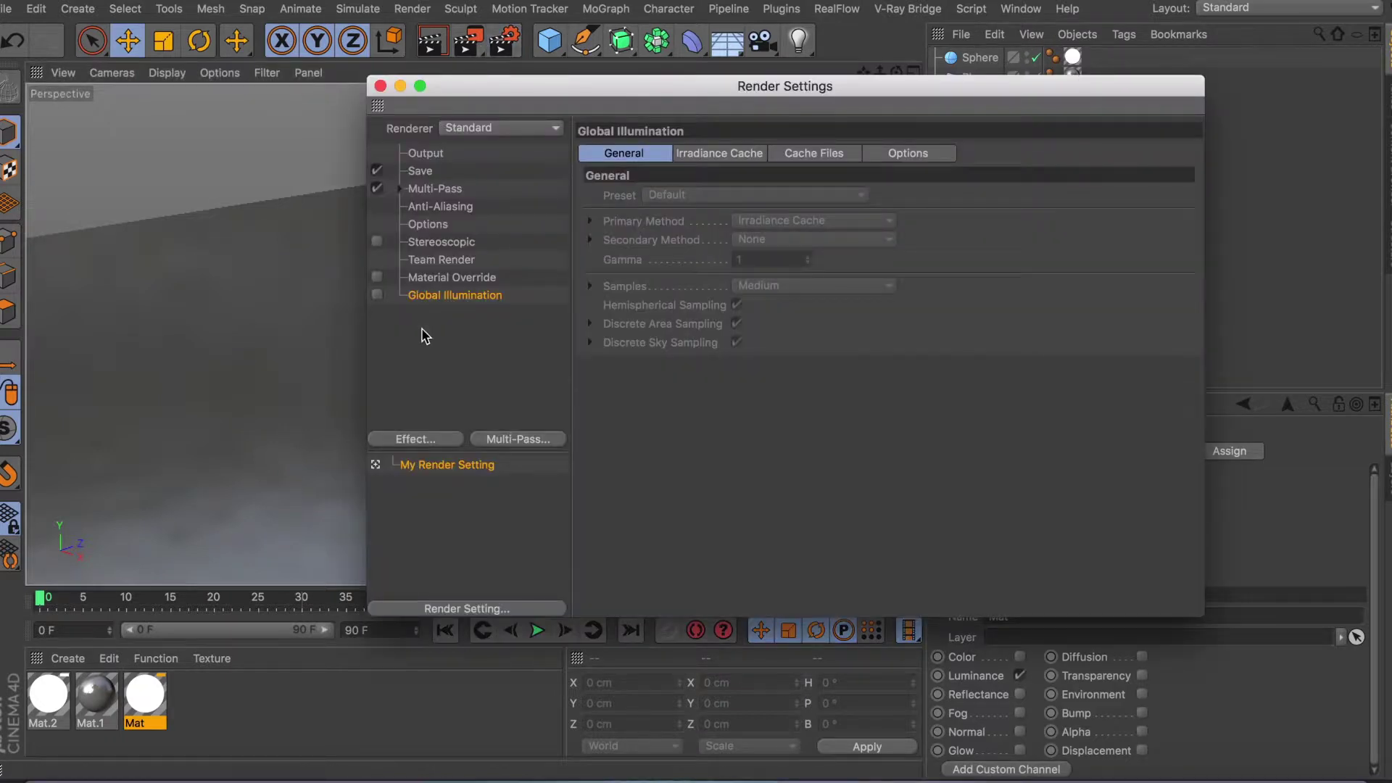
{"action": "left_click", "coordinate": [377, 294]}
{"action": "left_click", "coordinate": [380, 87]}
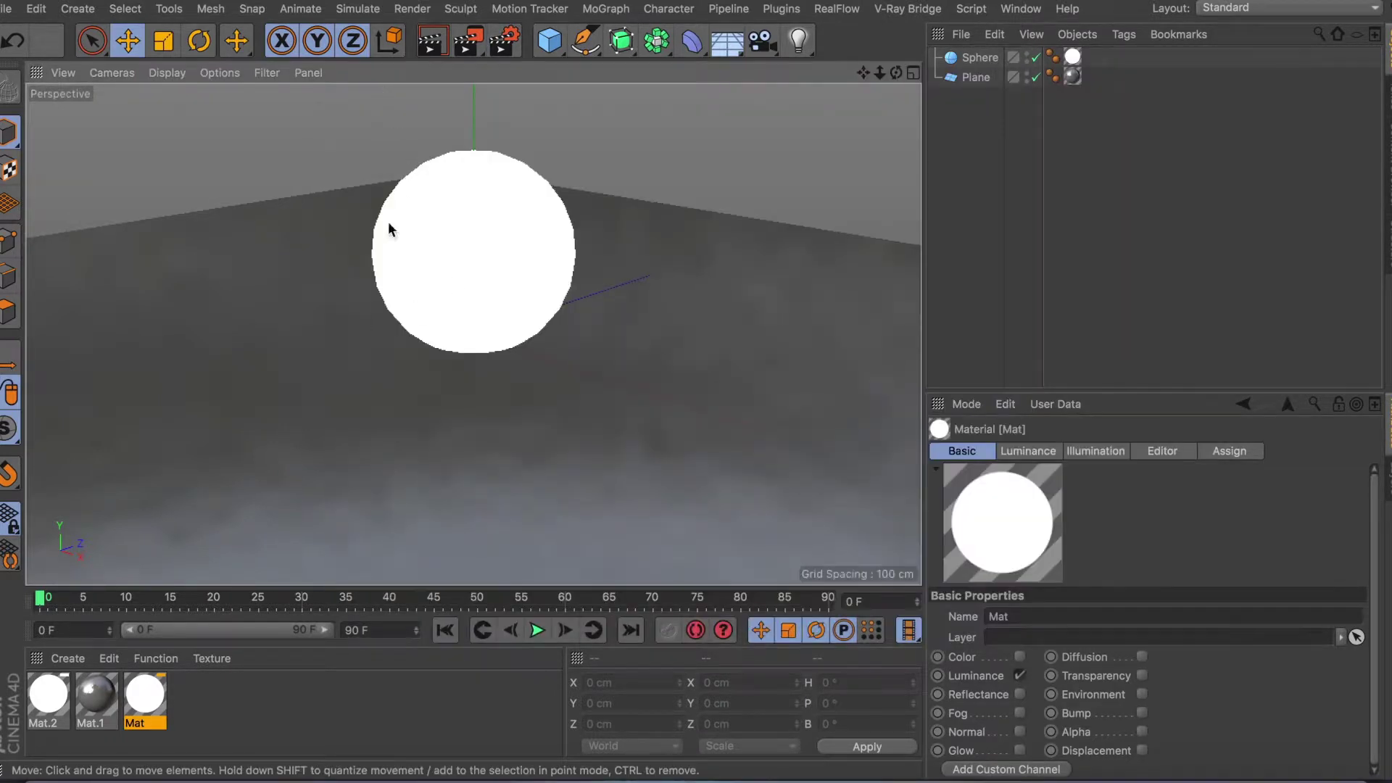
{"action": "left_click", "coordinate": [497, 40]}
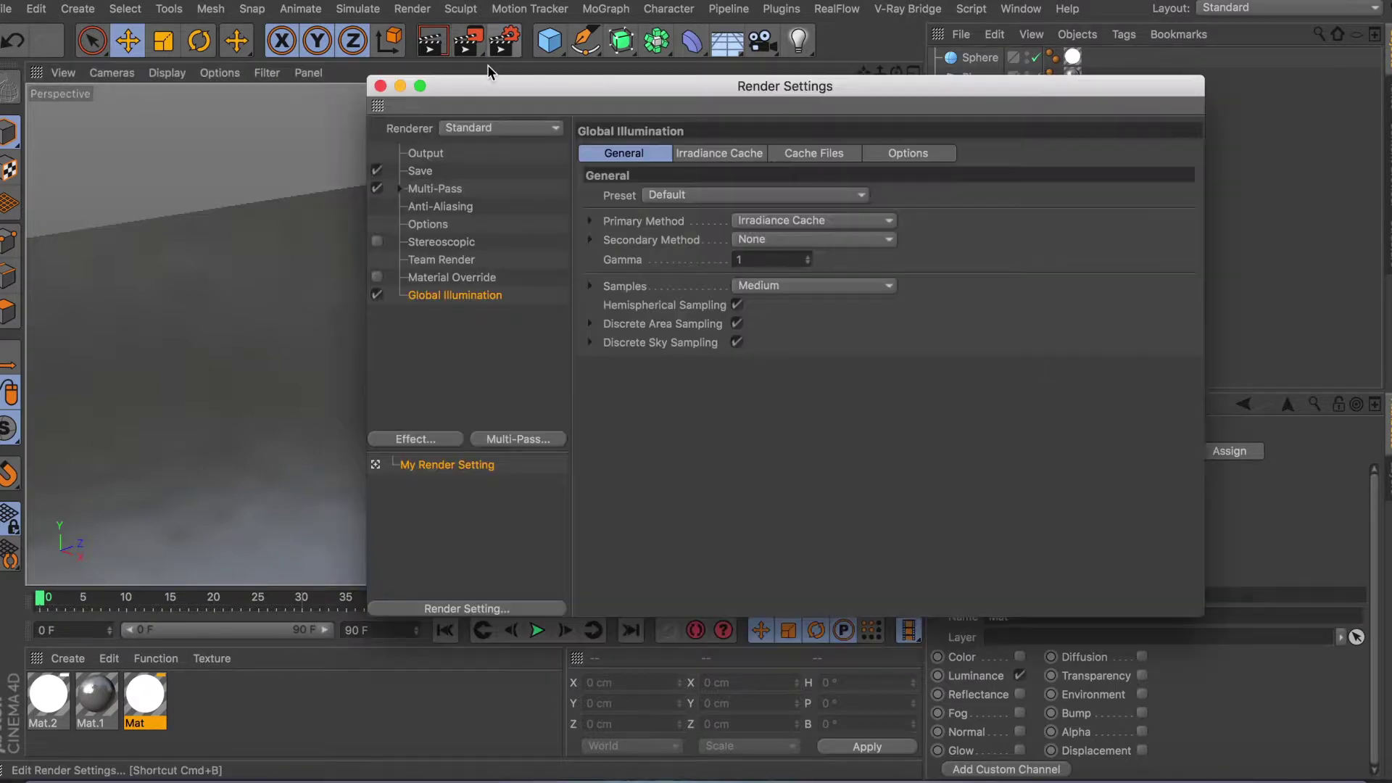
{"action": "left_click", "coordinate": [381, 88]}
{"action": "left_click", "coordinate": [432, 40]}
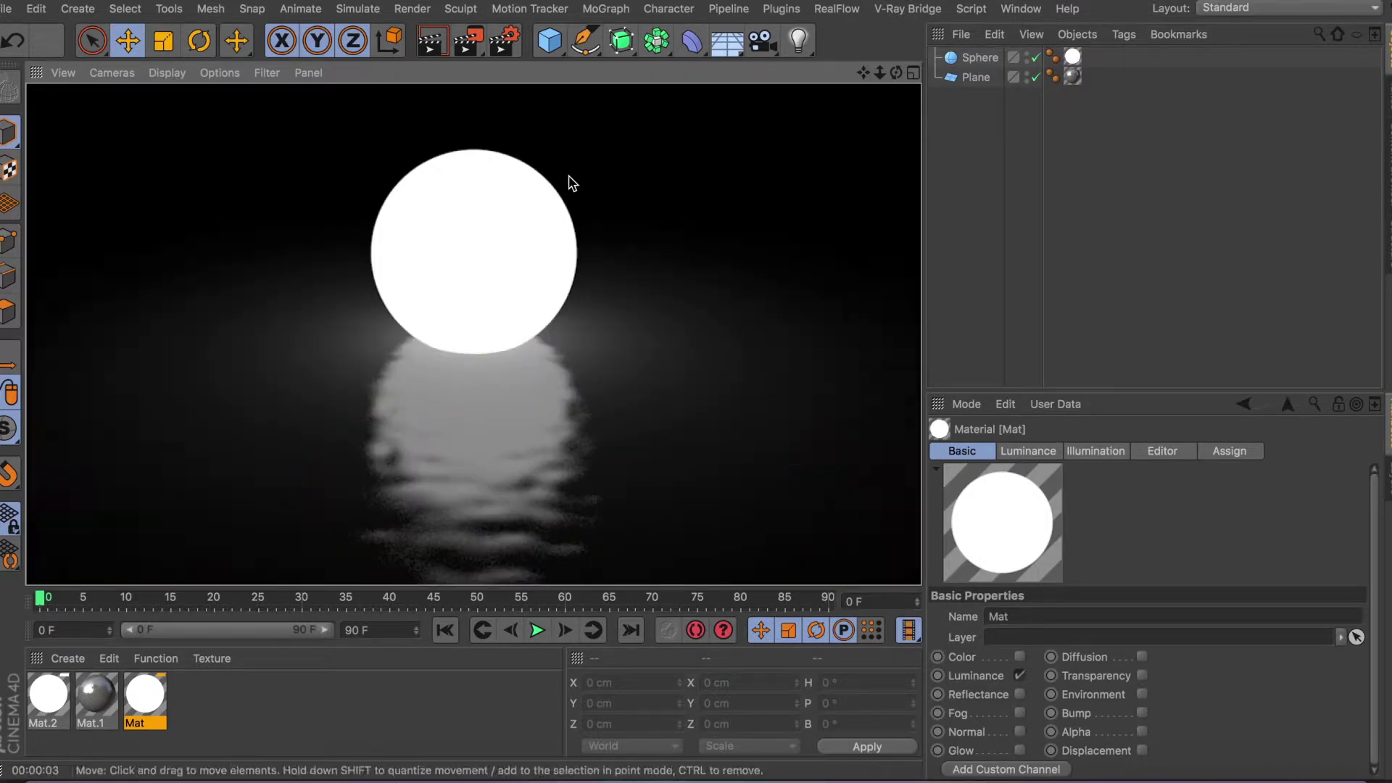
{"action": "left_click", "coordinate": [638, 212]}
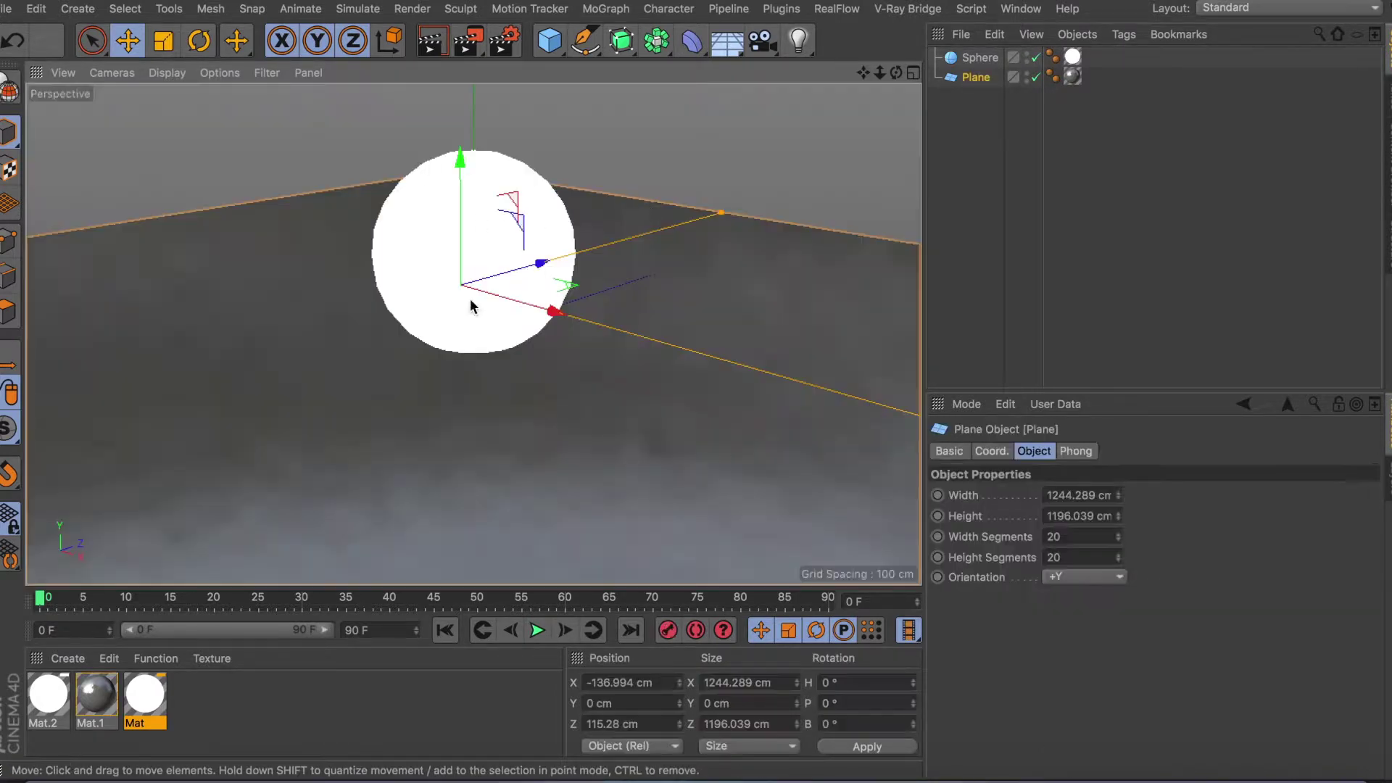
Set the luminance brightness of Mat to 400 % and render the perspective view
{"action": "double_click", "coordinate": [143, 704]}
{"action": "left_click_drag", "start_coordinate": [570, 95], "coordinate": [540, 28]}
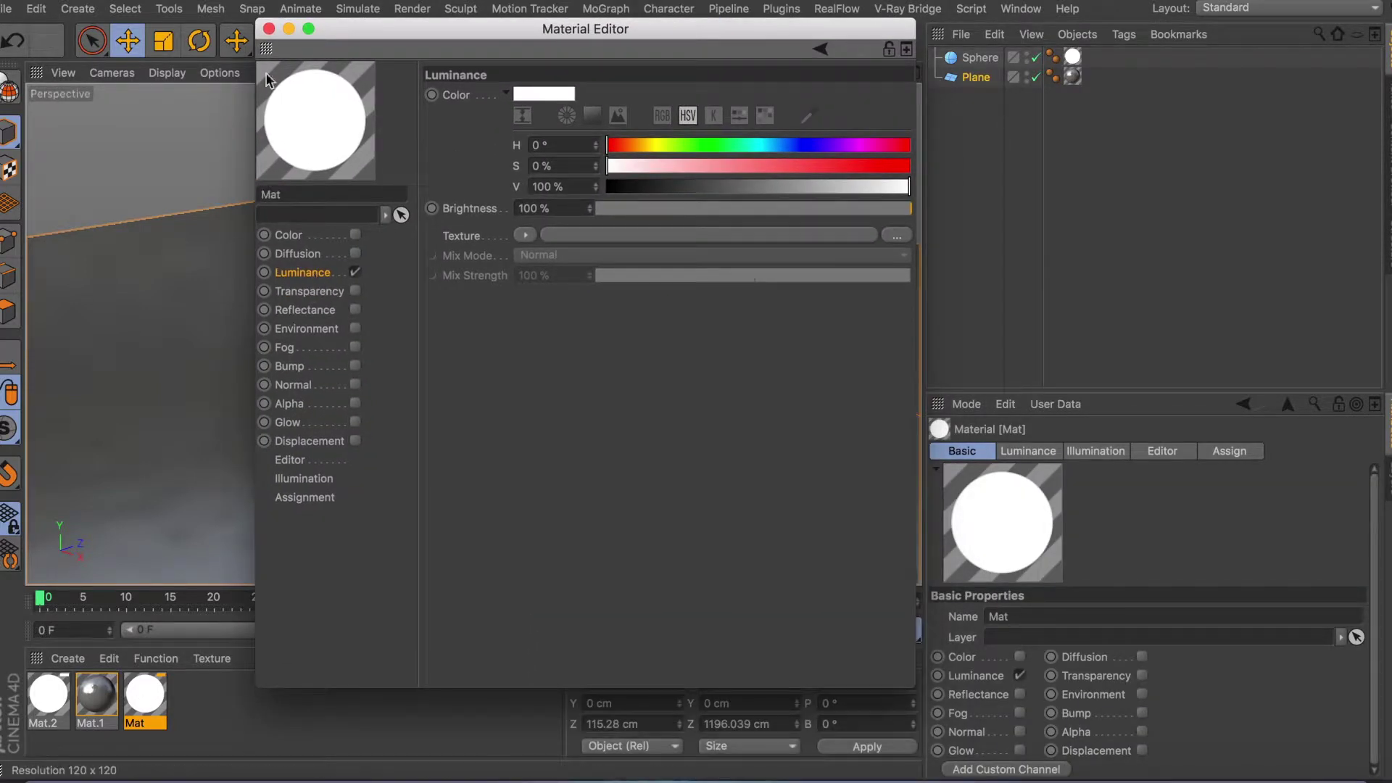
{"action": "left_click_drag", "start_coordinate": [556, 217], "coordinate": [485, 215]}
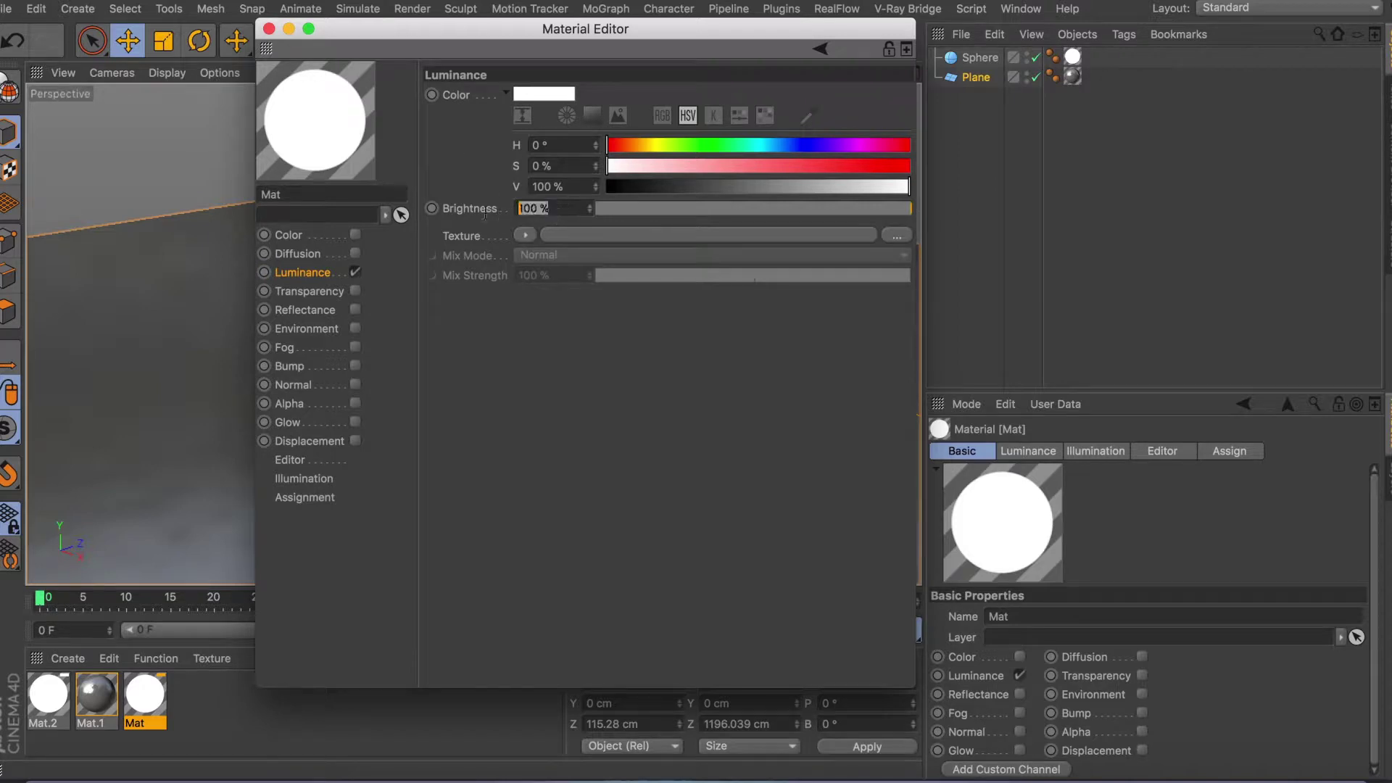
{"action": "type", "text": "400"}
{"action": "left_click", "coordinate": [268, 29]}
{"action": "left_click", "coordinate": [430, 43]}
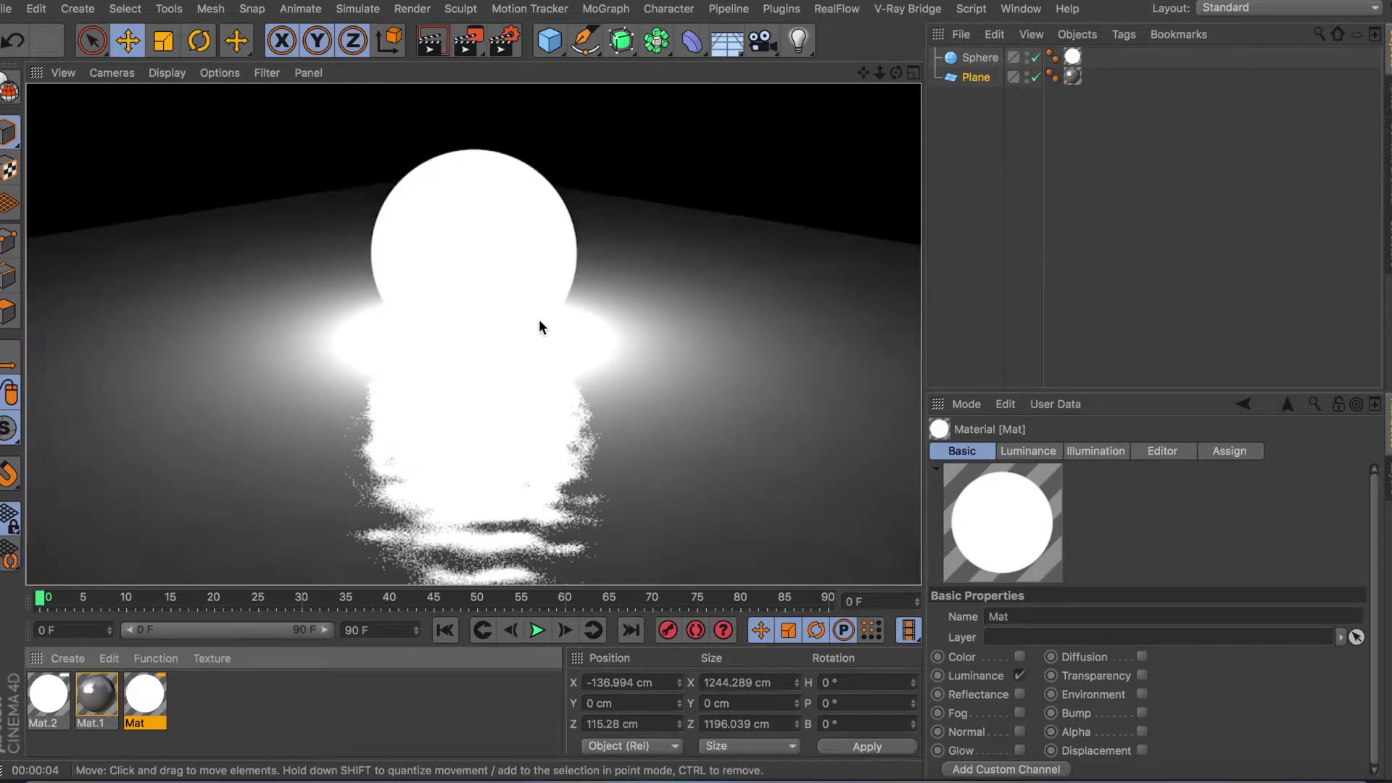
{"action": "left_click", "coordinate": [677, 277]}
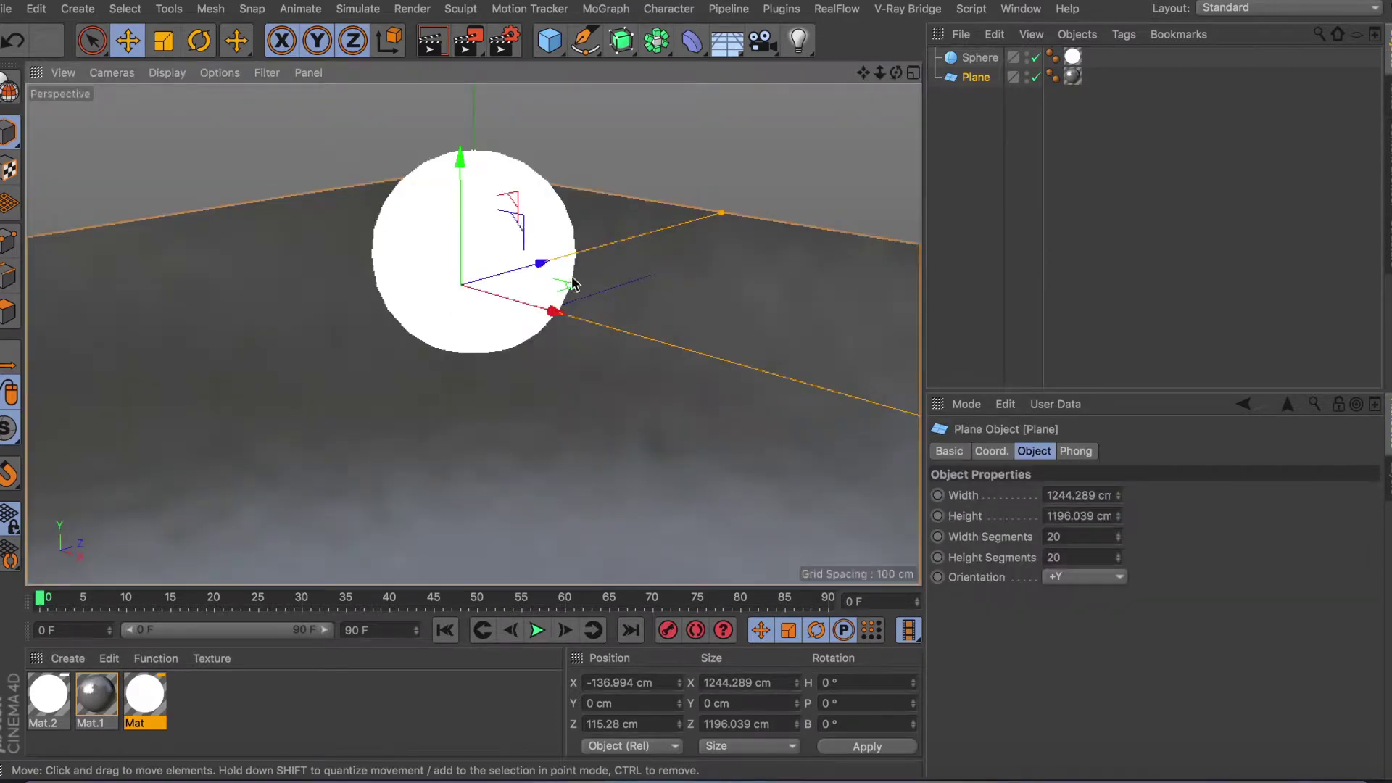
Set the luminance brightness of Mat back to 100 %
{"action": "double_click", "coordinate": [154, 697]}
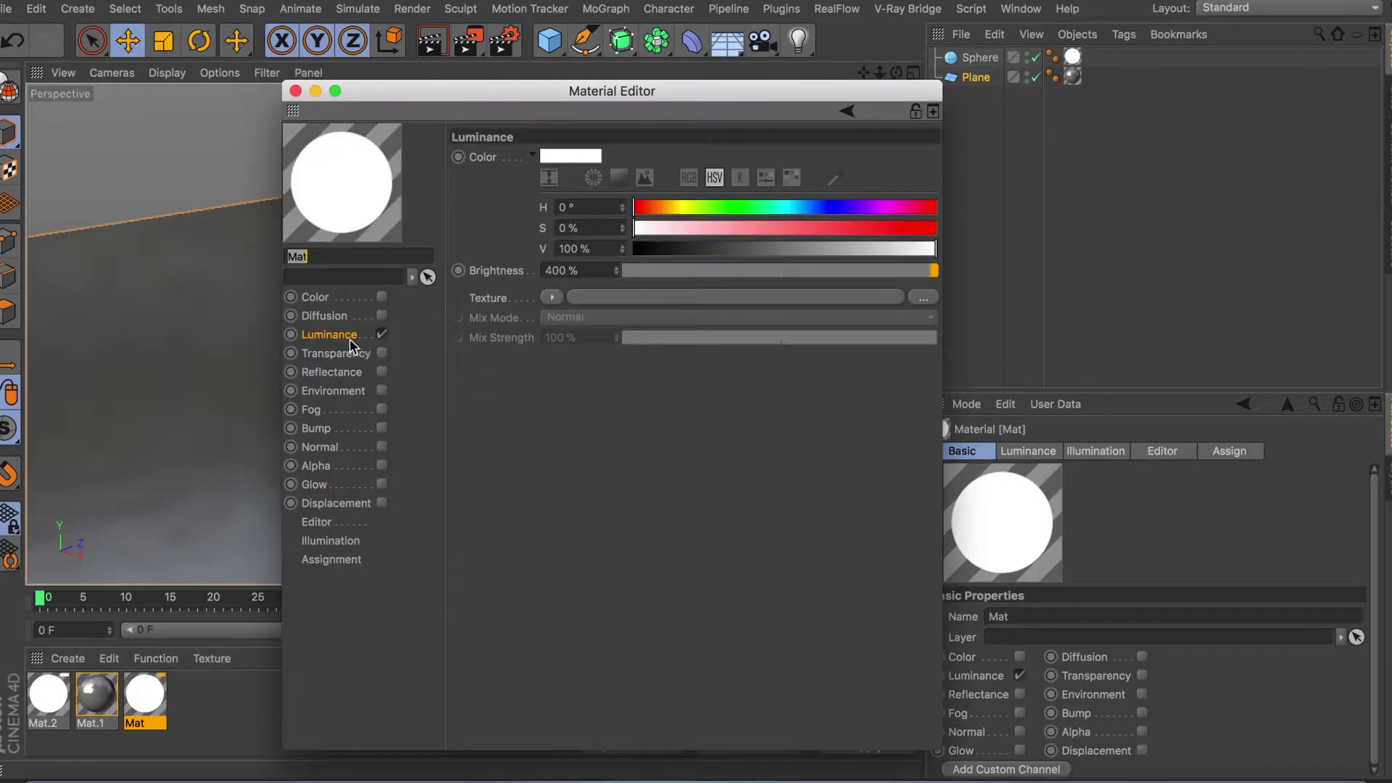
{"action": "left_click_drag", "start_coordinate": [583, 270], "coordinate": [483, 266]}
{"action": "type", "text": "100"}
{"action": "key", "text": "Return"}
Set the Generate GI strength in Mat's Illumination settings to 500 % and render the perspective view
{"action": "left_click", "coordinate": [342, 542]}
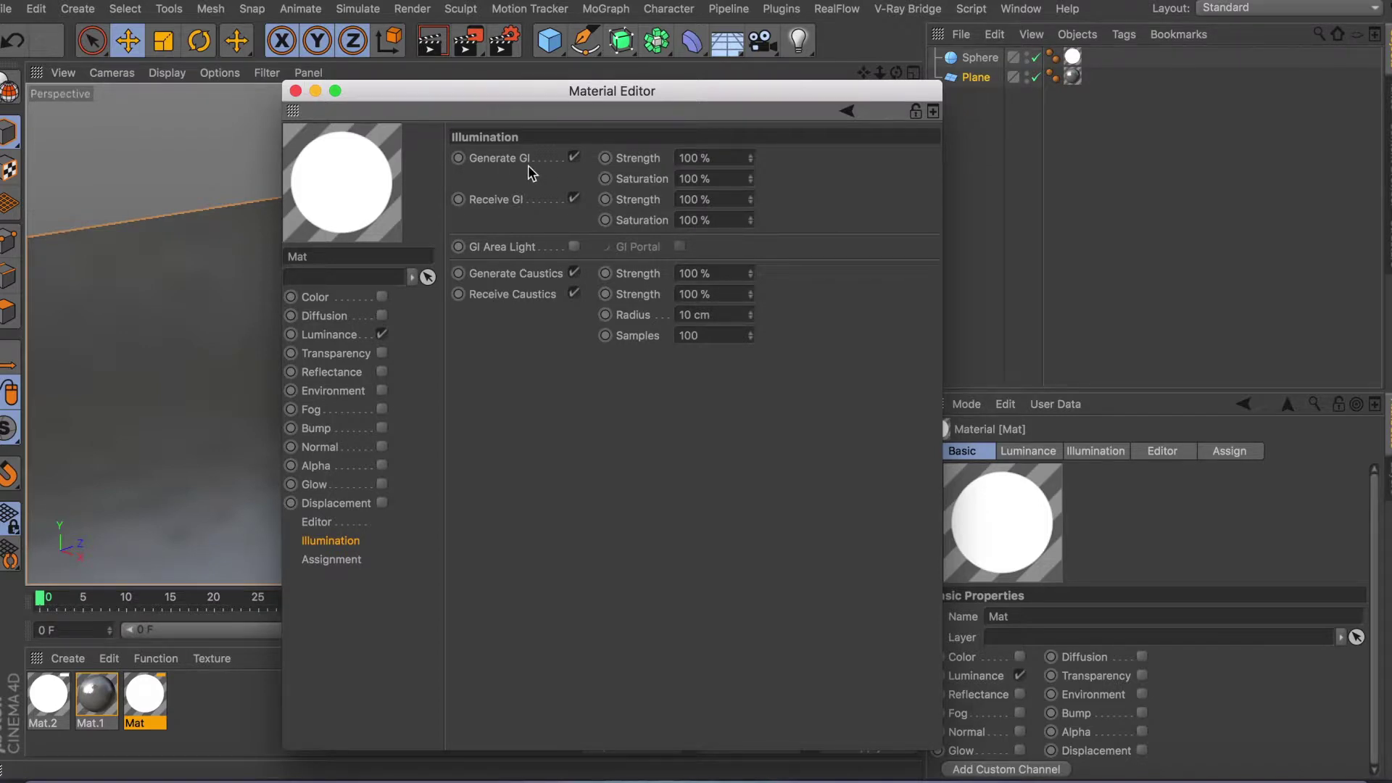
{"action": "left_click", "coordinate": [714, 154]}
{"action": "type", "text": "500"}
{"action": "key", "text": "Return"}
{"action": "left_click", "coordinate": [295, 91]}
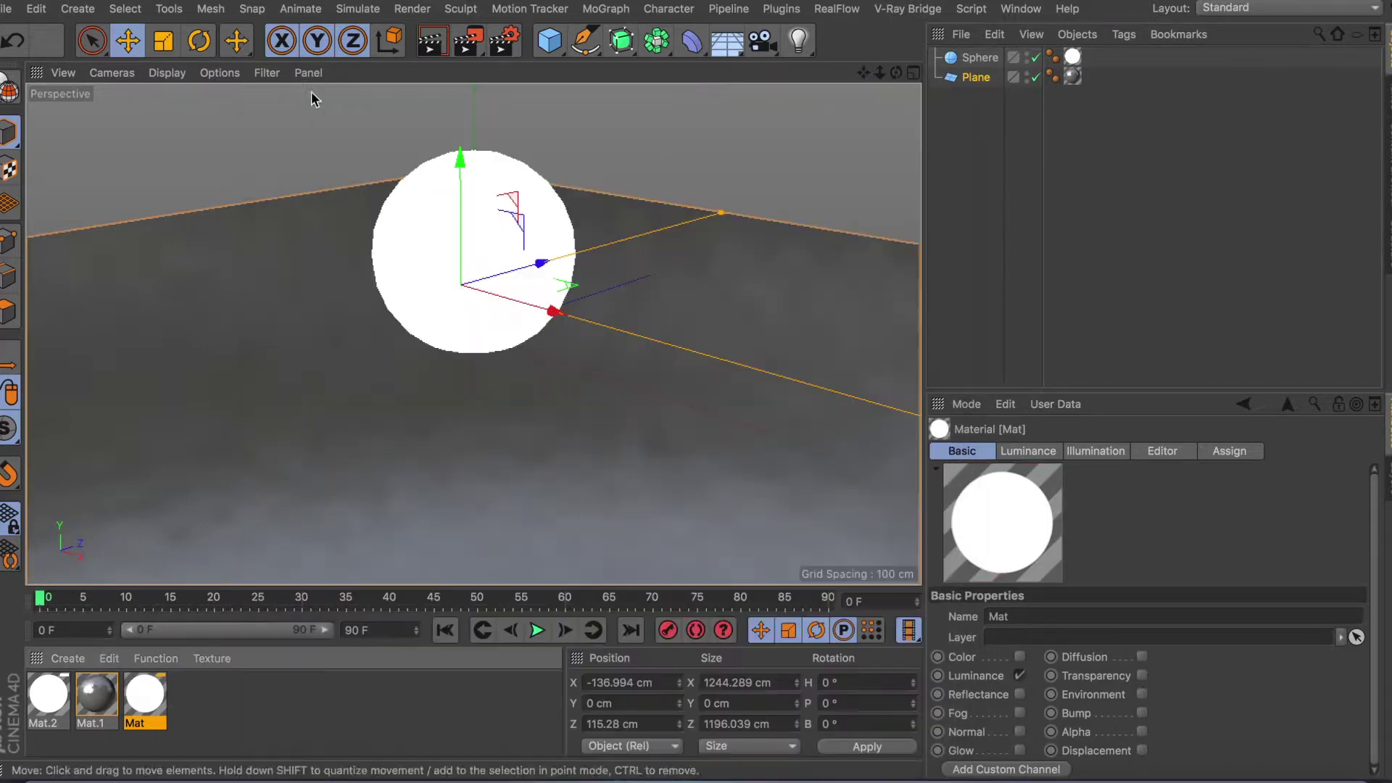
{"action": "left_click", "coordinate": [432, 40]}
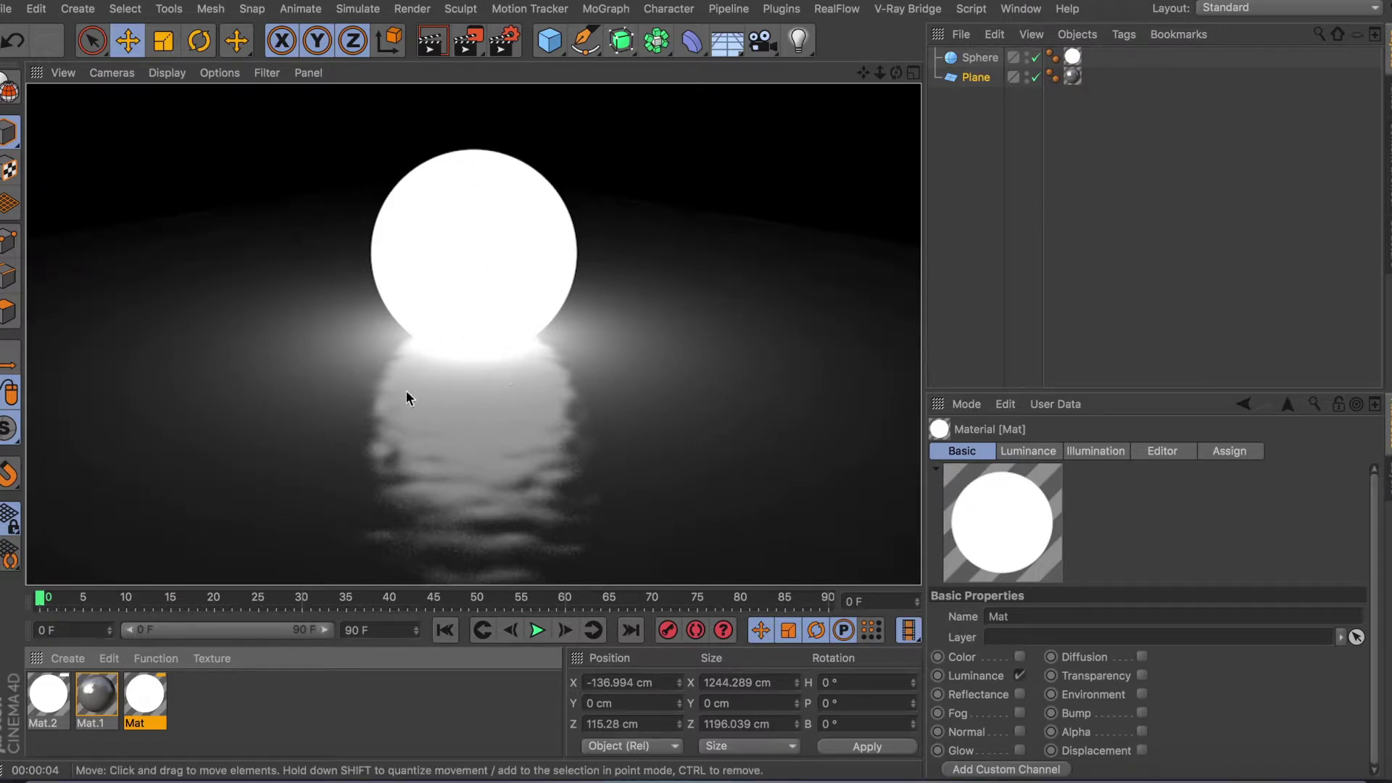
{"action": "left_click", "coordinate": [193, 727]}
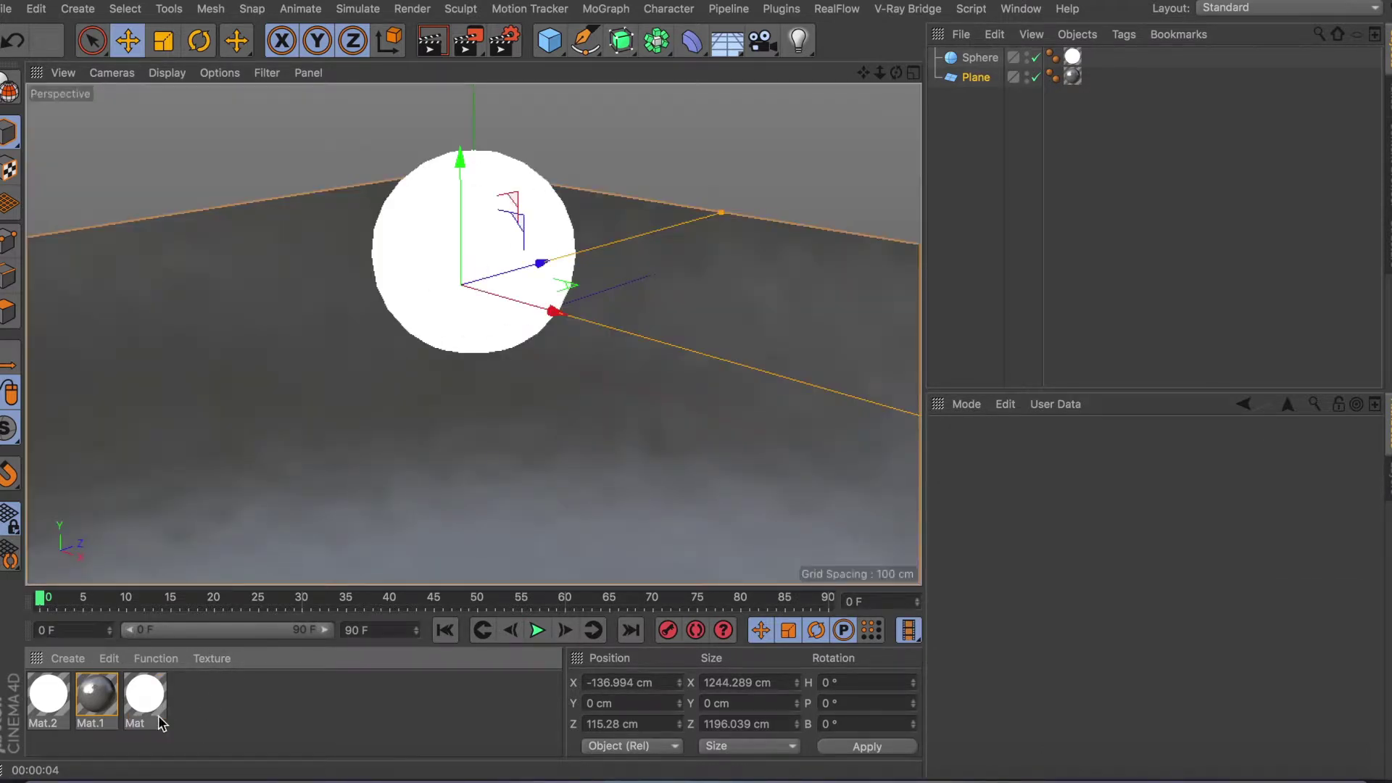
Set Mat's Generate GI strength back to 100 % and return to its Luminance settings
{"action": "double_click", "coordinate": [158, 718]}
{"action": "left_click", "coordinate": [333, 337]}
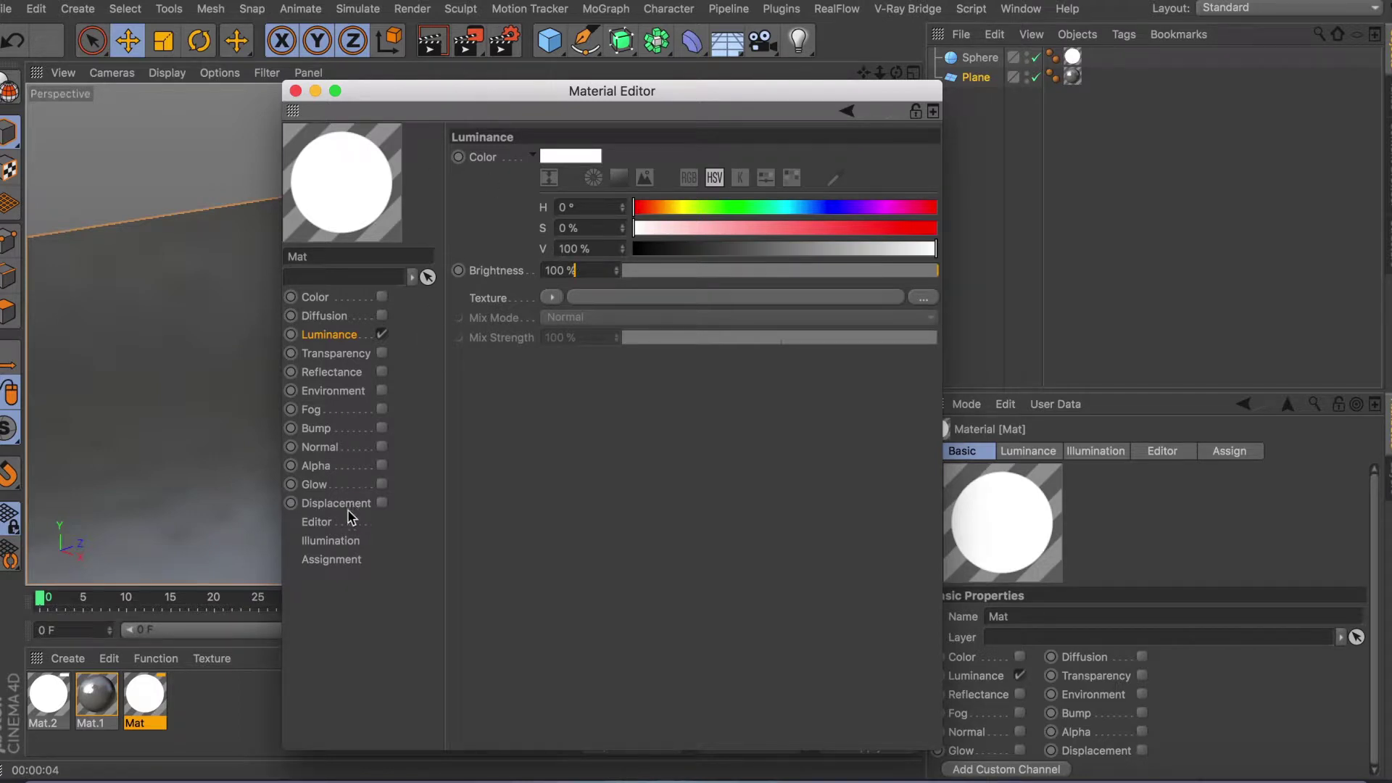
{"action": "left_click", "coordinate": [324, 524]}
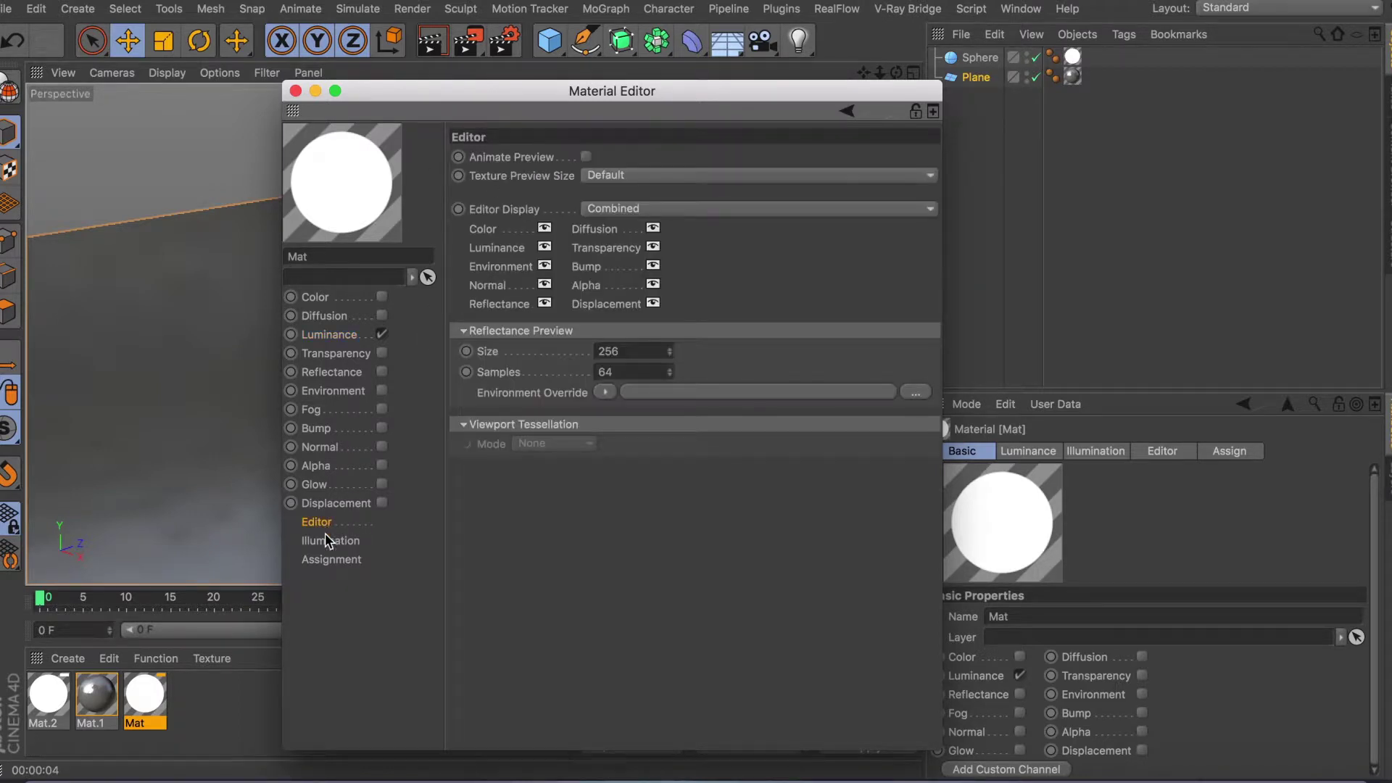
{"action": "left_click", "coordinate": [332, 542]}
{"action": "key", "text": "Tab"}
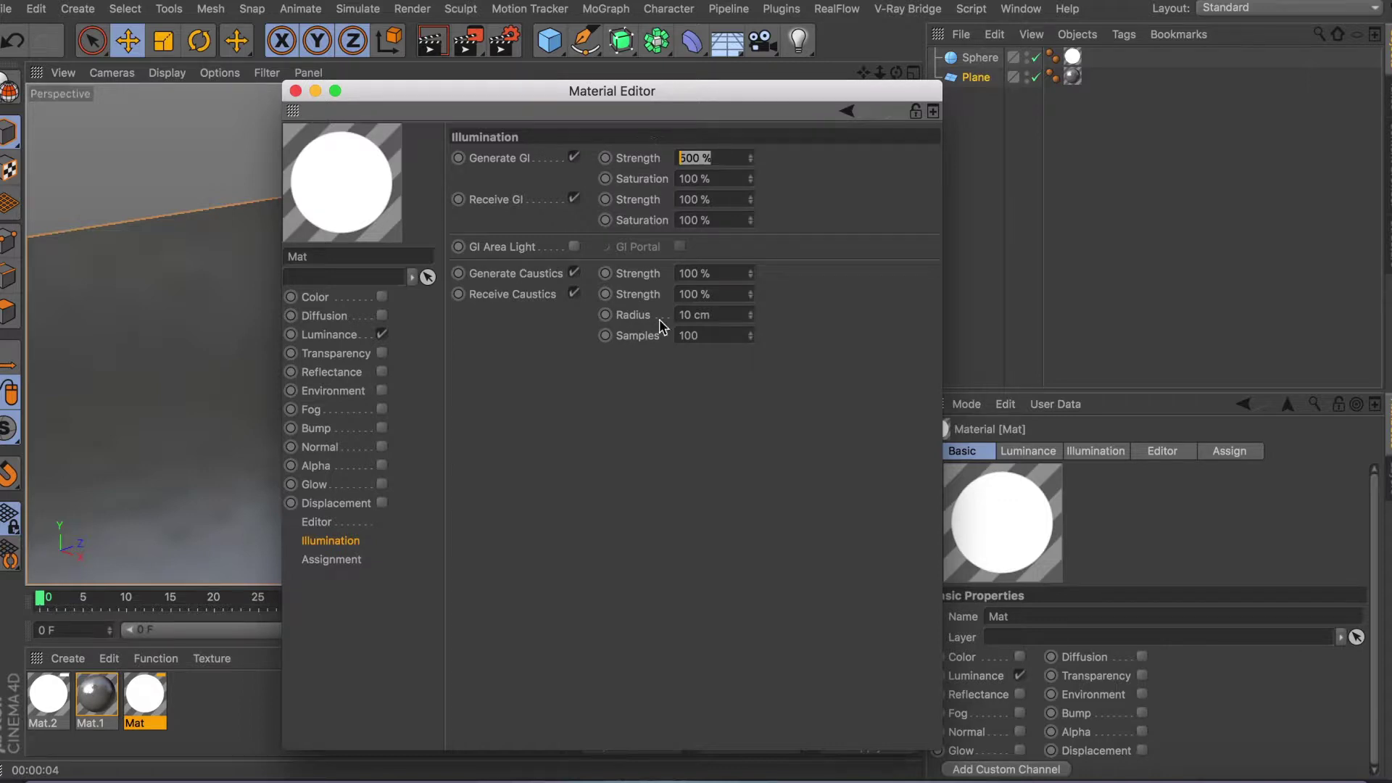
{"action": "left_click", "coordinate": [710, 179]}
{"action": "left_click_drag", "start_coordinate": [734, 159], "coordinate": [647, 161]}
{"action": "type", "text": "100"}
{"action": "key", "text": "Return"}
{"action": "left_click", "coordinate": [339, 335]}
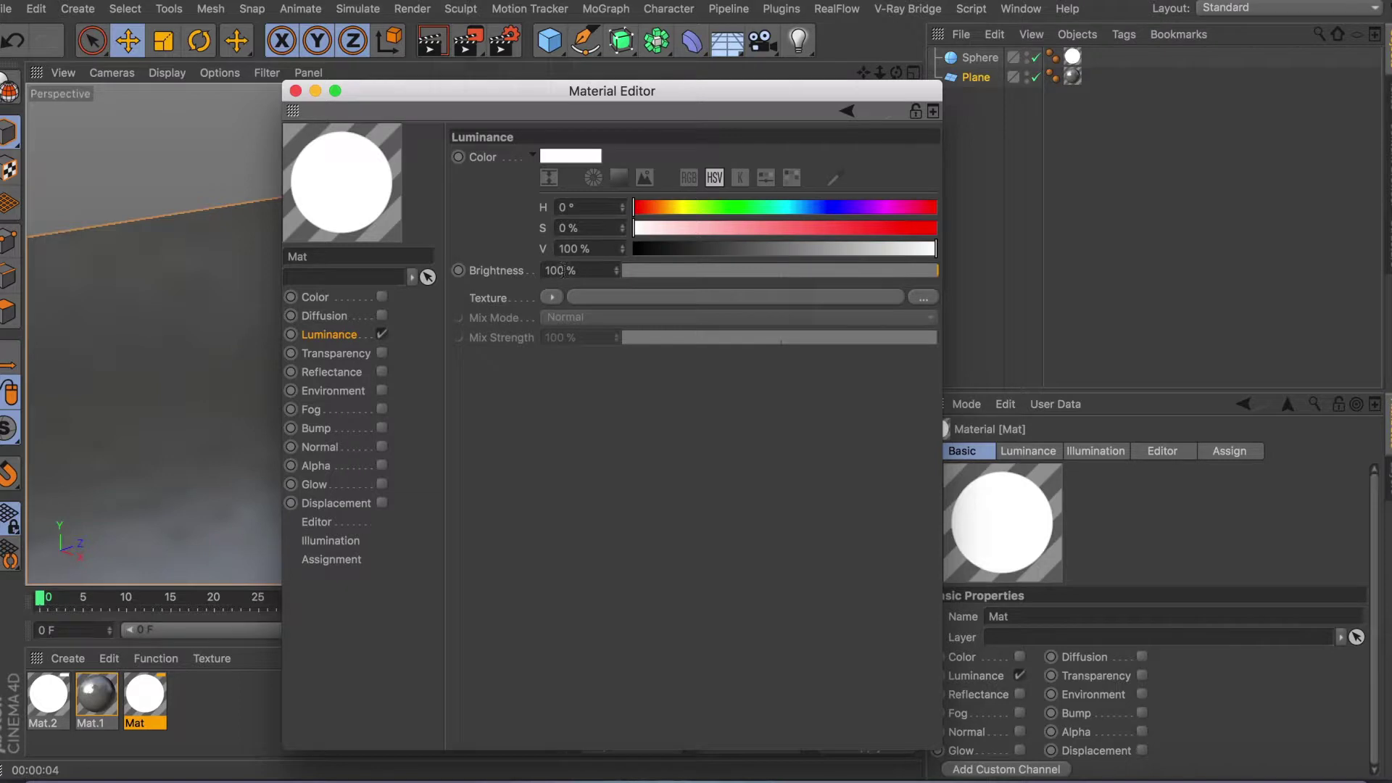
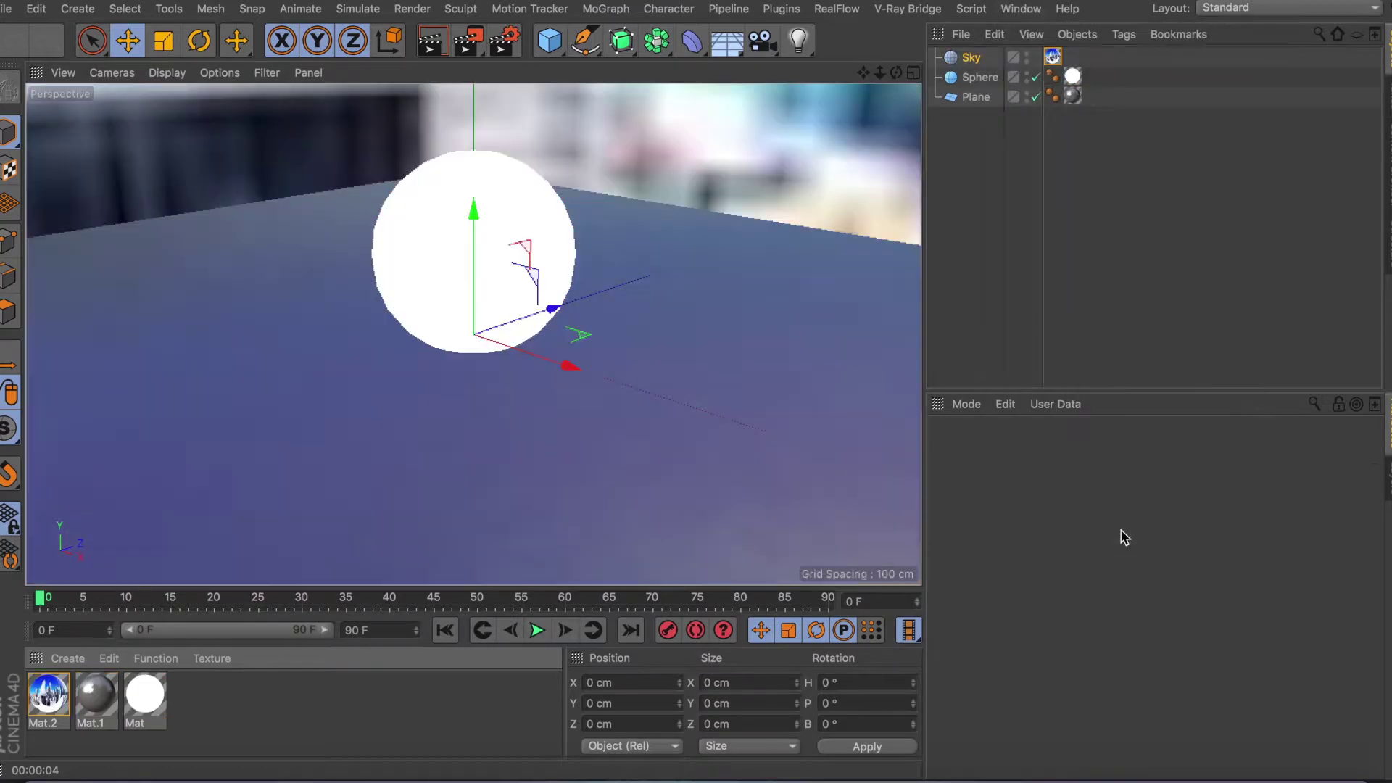
Examine the hdri.jpg texture in Mat.2's Luminance channel and its shader properties, and close the material editor
{"action": "left_click_drag", "start_coordinate": [607, 210], "coordinate": [613, 344], "text": "alt"}
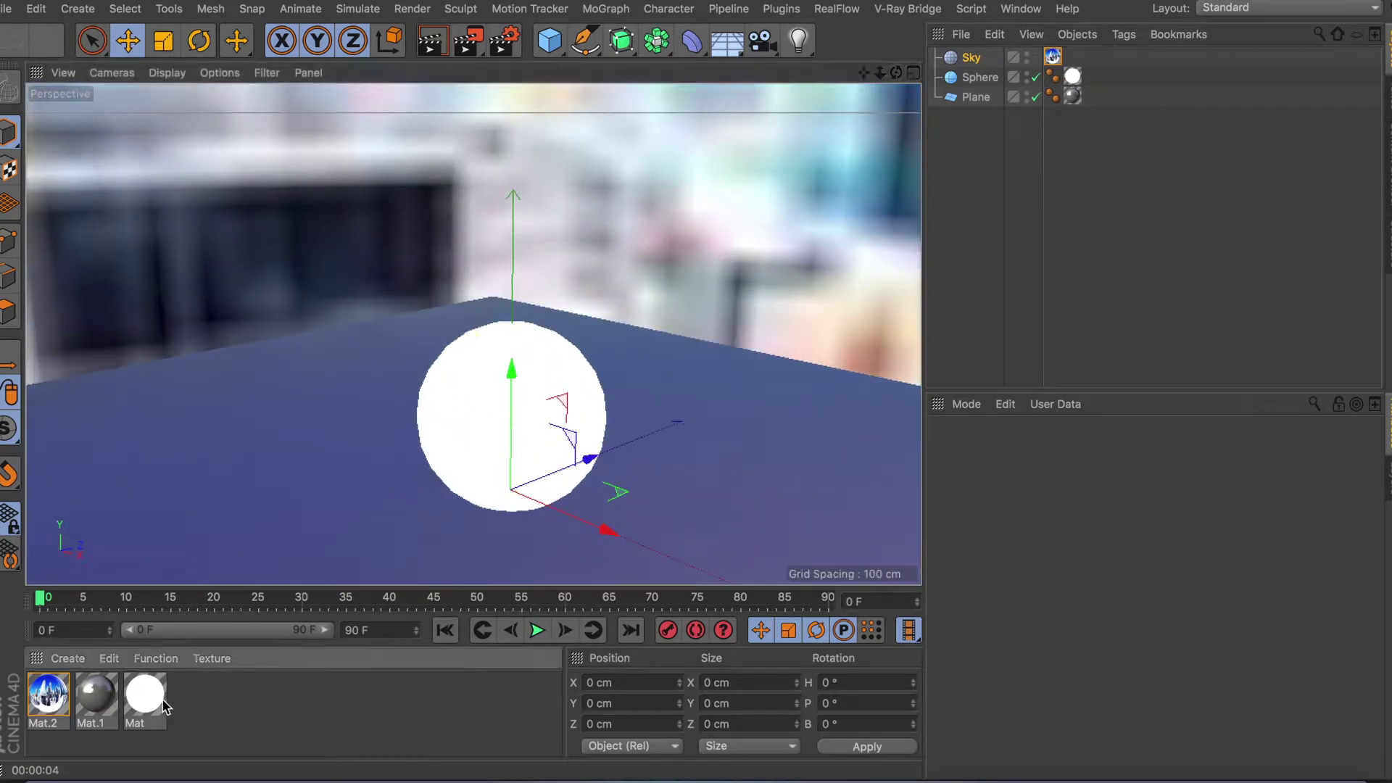
{"action": "double_click", "coordinate": [41, 697]}
{"action": "left_click_drag", "start_coordinate": [653, 91], "coordinate": [900, 39]}
{"action": "left_click", "coordinate": [591, 286]}
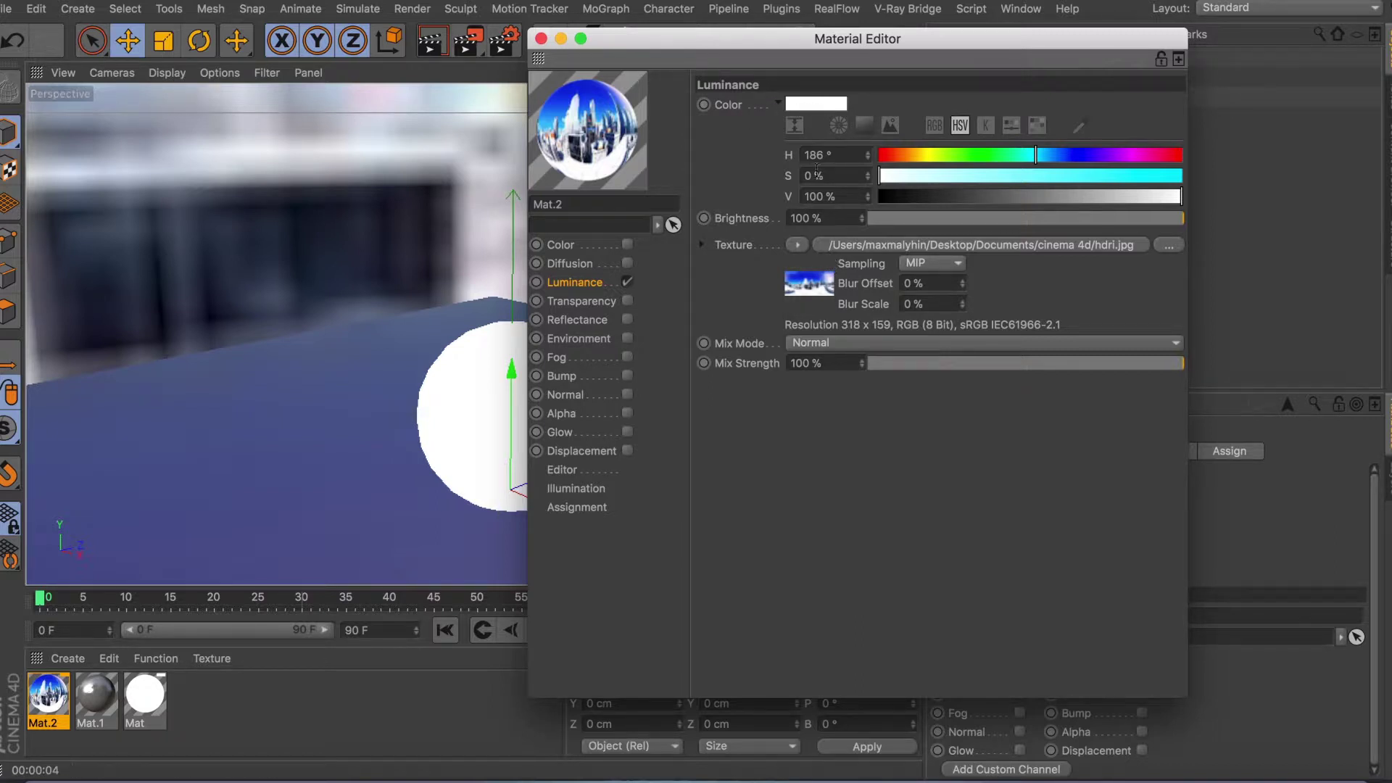
{"action": "left_click", "coordinate": [838, 245]}
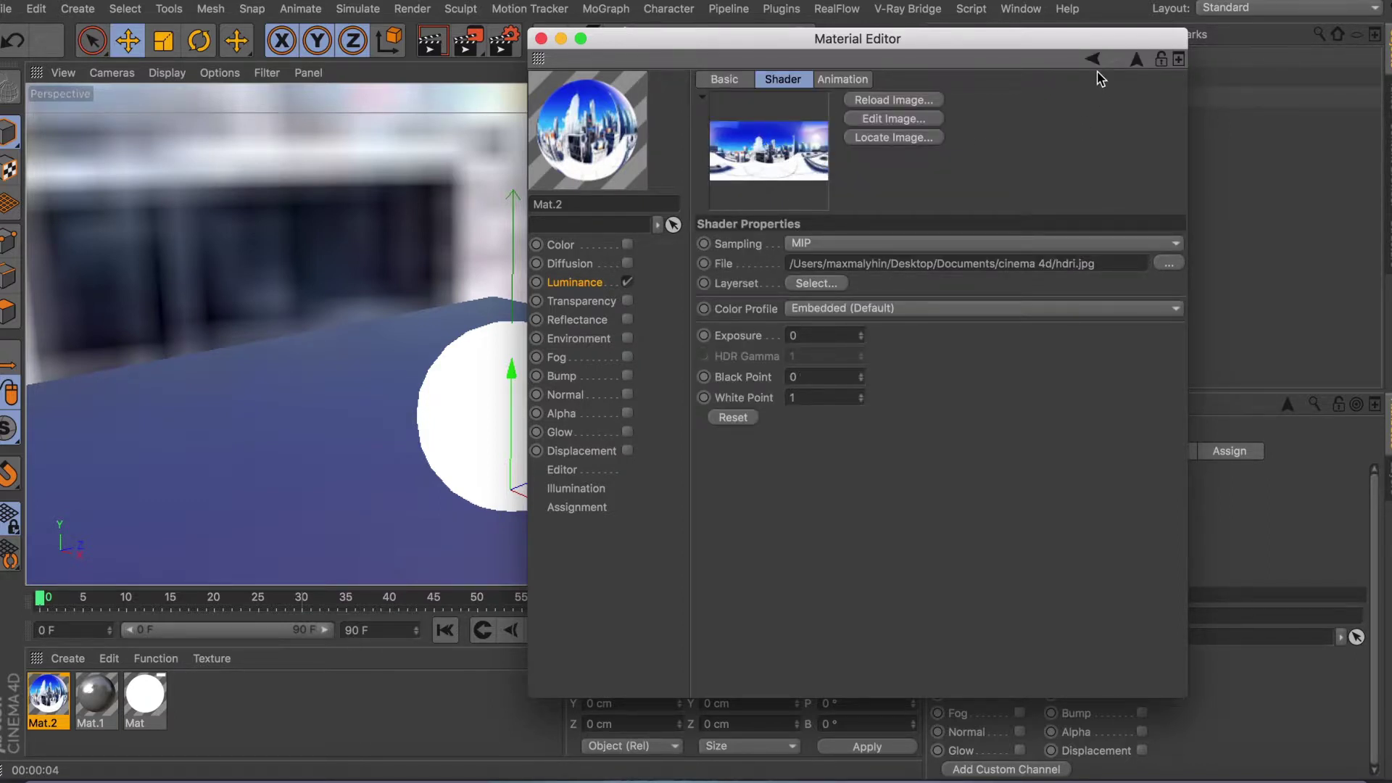
{"action": "left_click", "coordinate": [1094, 61]}
{"action": "left_click", "coordinate": [541, 39]}
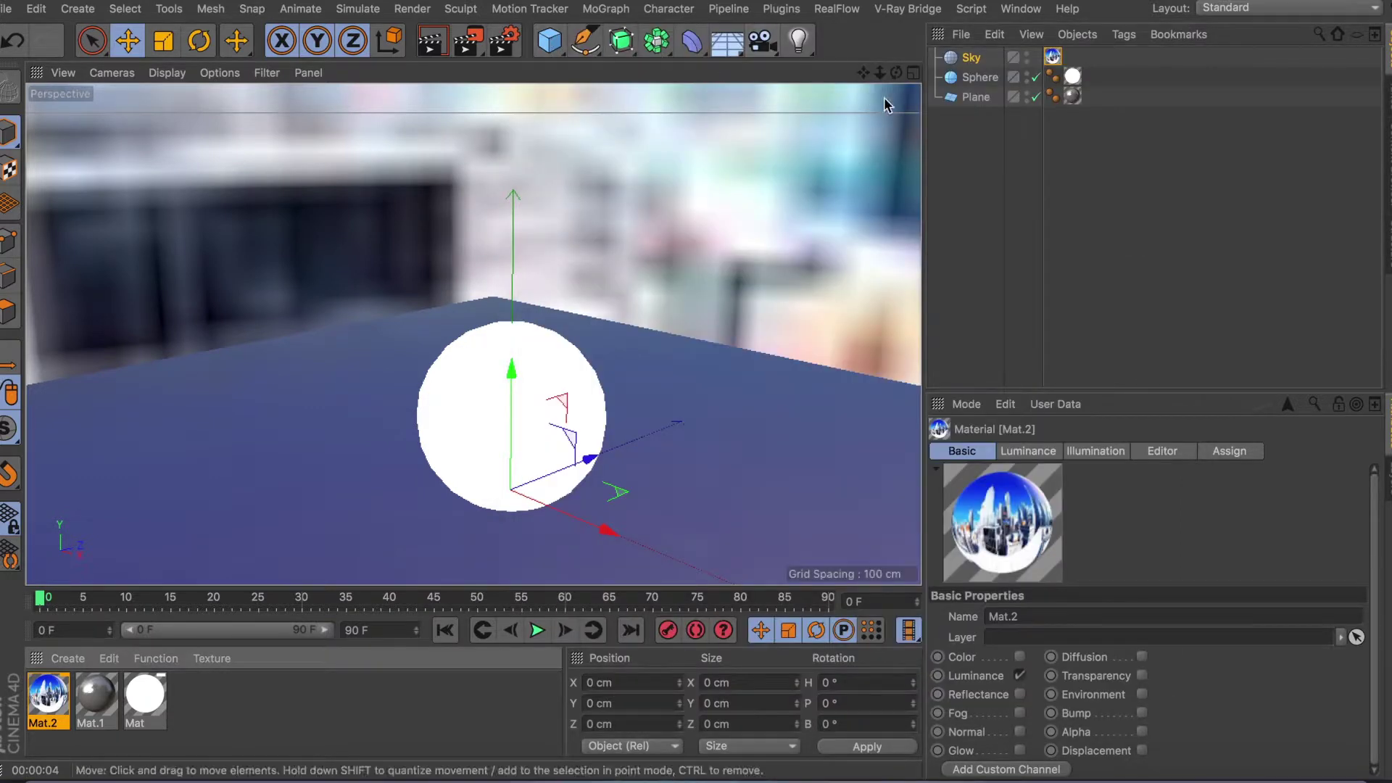
Replace the Sky object with a new Sky and apply Mat.2 to it
{"action": "left_click", "coordinate": [971, 56]}
{"action": "key", "text": "Delete"}
{"action": "left_click", "coordinate": [727, 42]}
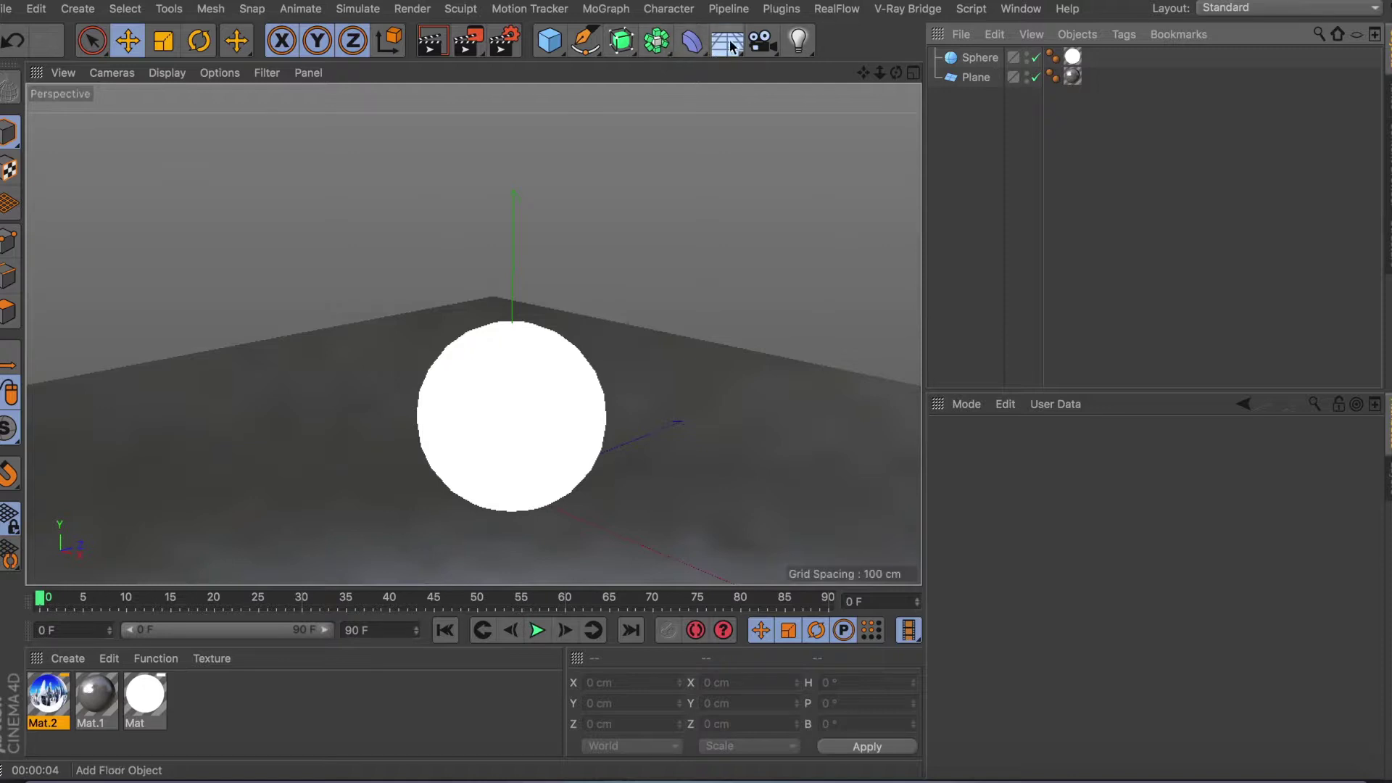
{"action": "left_click", "coordinate": [815, 109]}
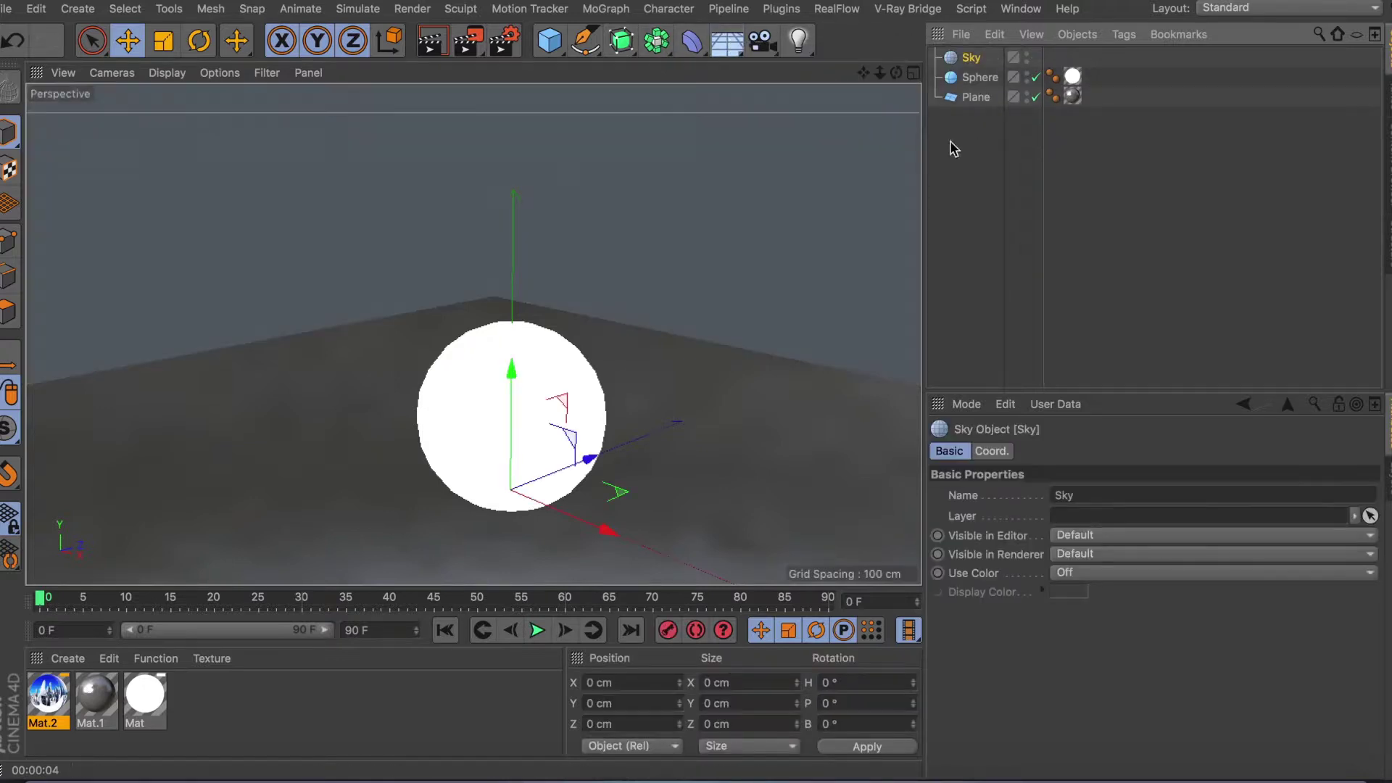
{"action": "left_click", "coordinate": [54, 707]}
{"action": "left_click_drag", "start_coordinate": [54, 707], "coordinate": [974, 59]}
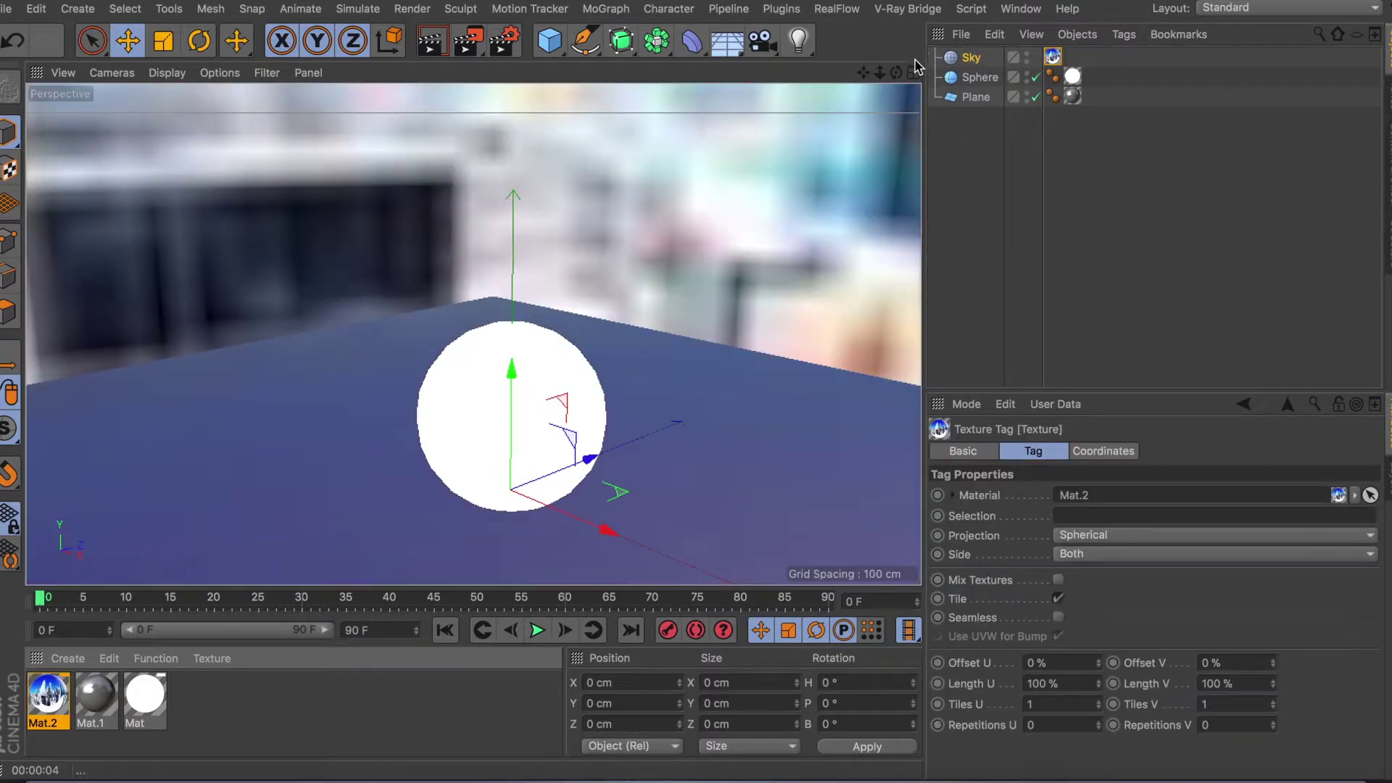
Check the Global Illumination entry in the render settings and render the perspective view with the sky behind the sphere
{"action": "left_click_drag", "start_coordinate": [534, 310], "coordinate": [532, 396], "text": "alt"}
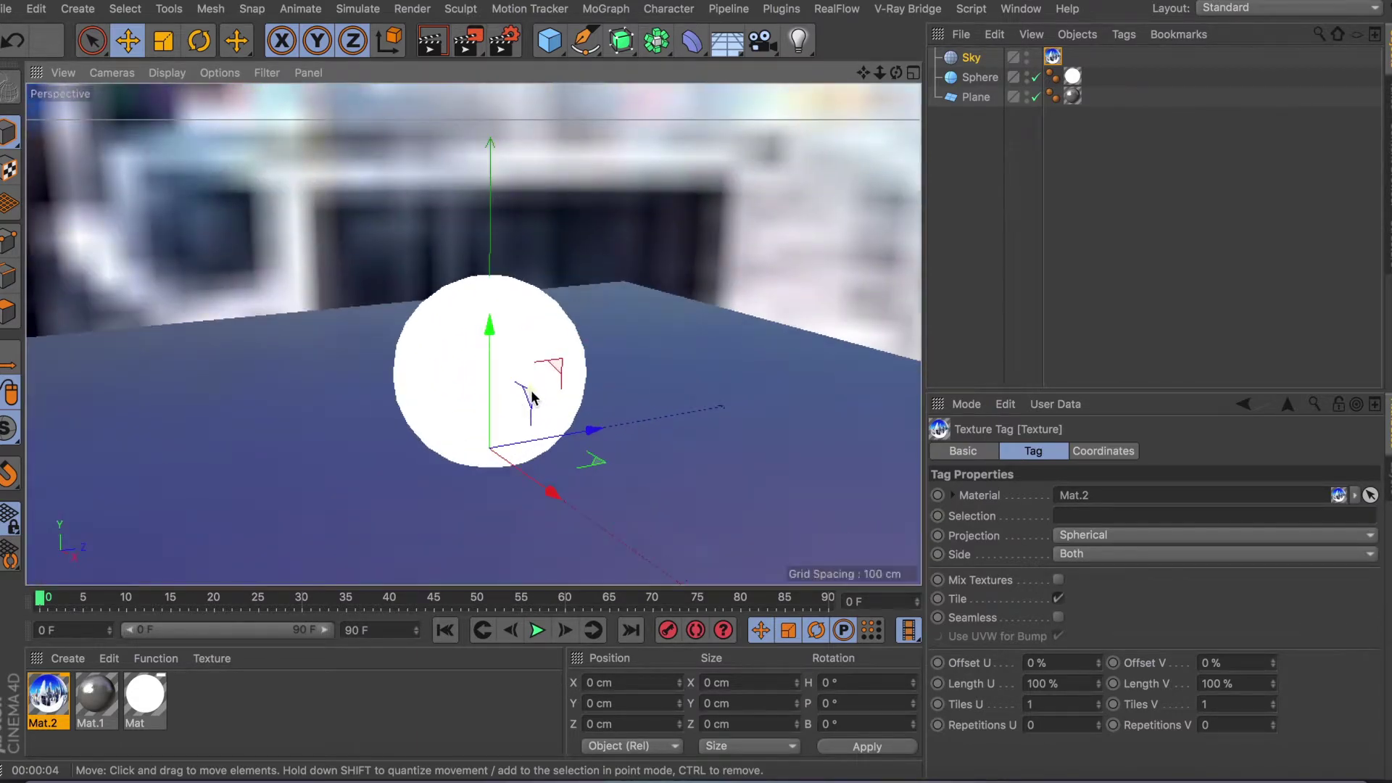
{"action": "left_click_drag", "start_coordinate": [478, 332], "coordinate": [513, 309], "text": "alt"}
{"action": "left_click", "coordinate": [505, 40]}
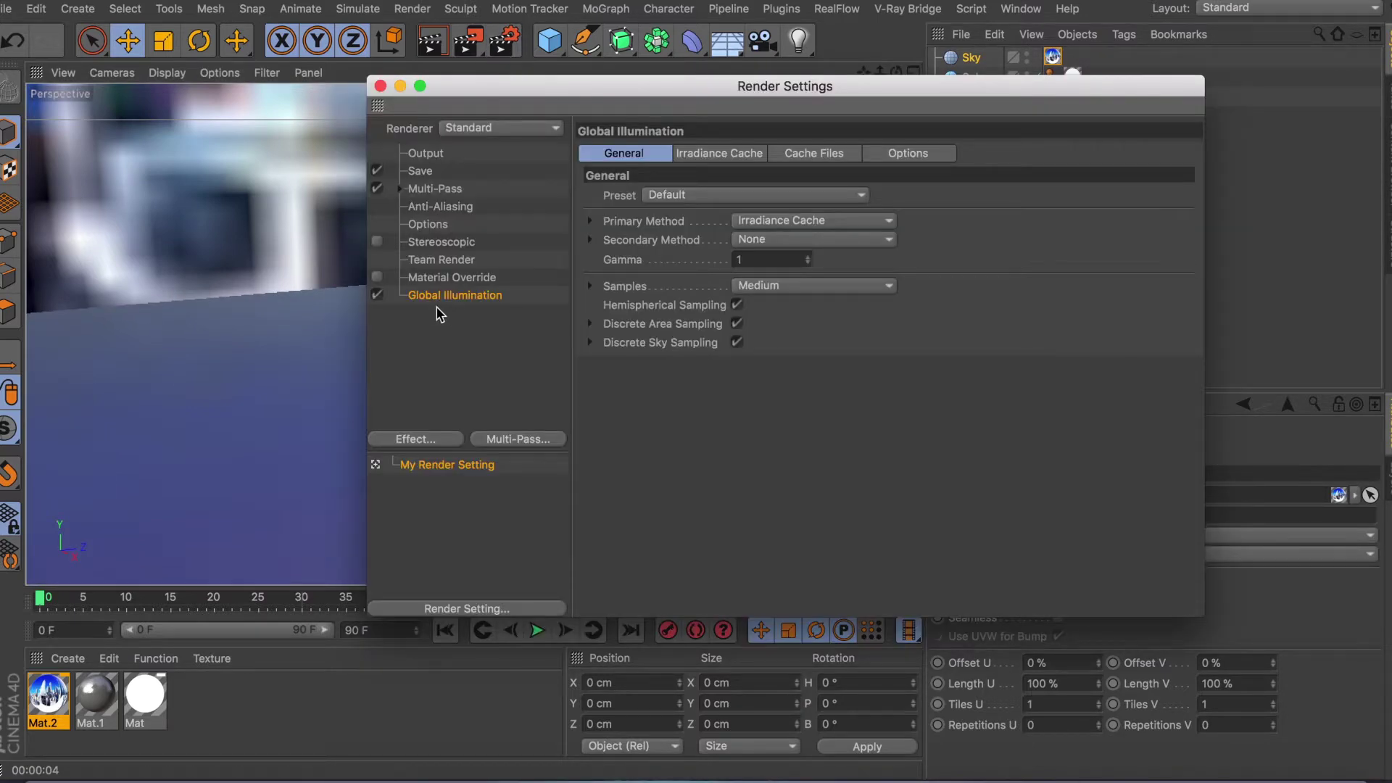
{"action": "left_click", "coordinate": [380, 86]}
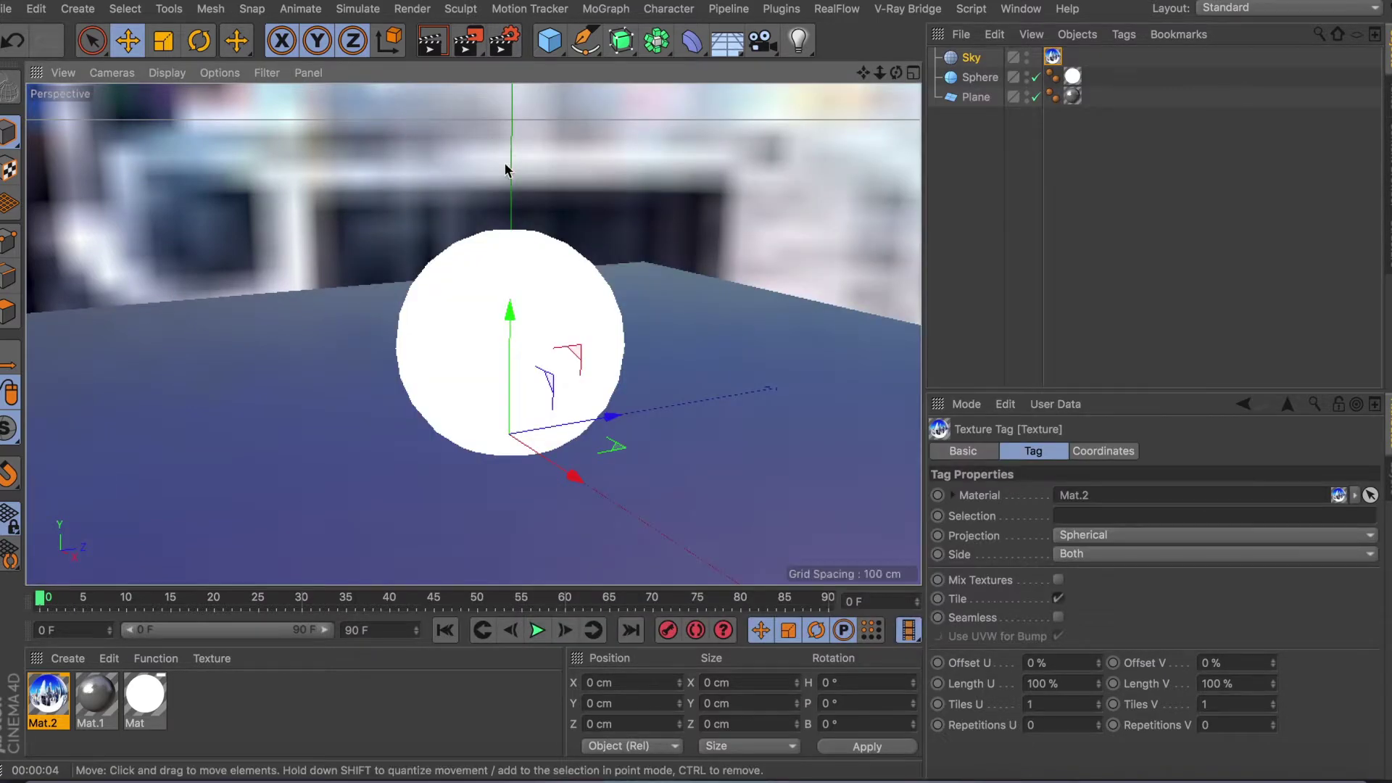
{"action": "left_click", "coordinate": [432, 40]}
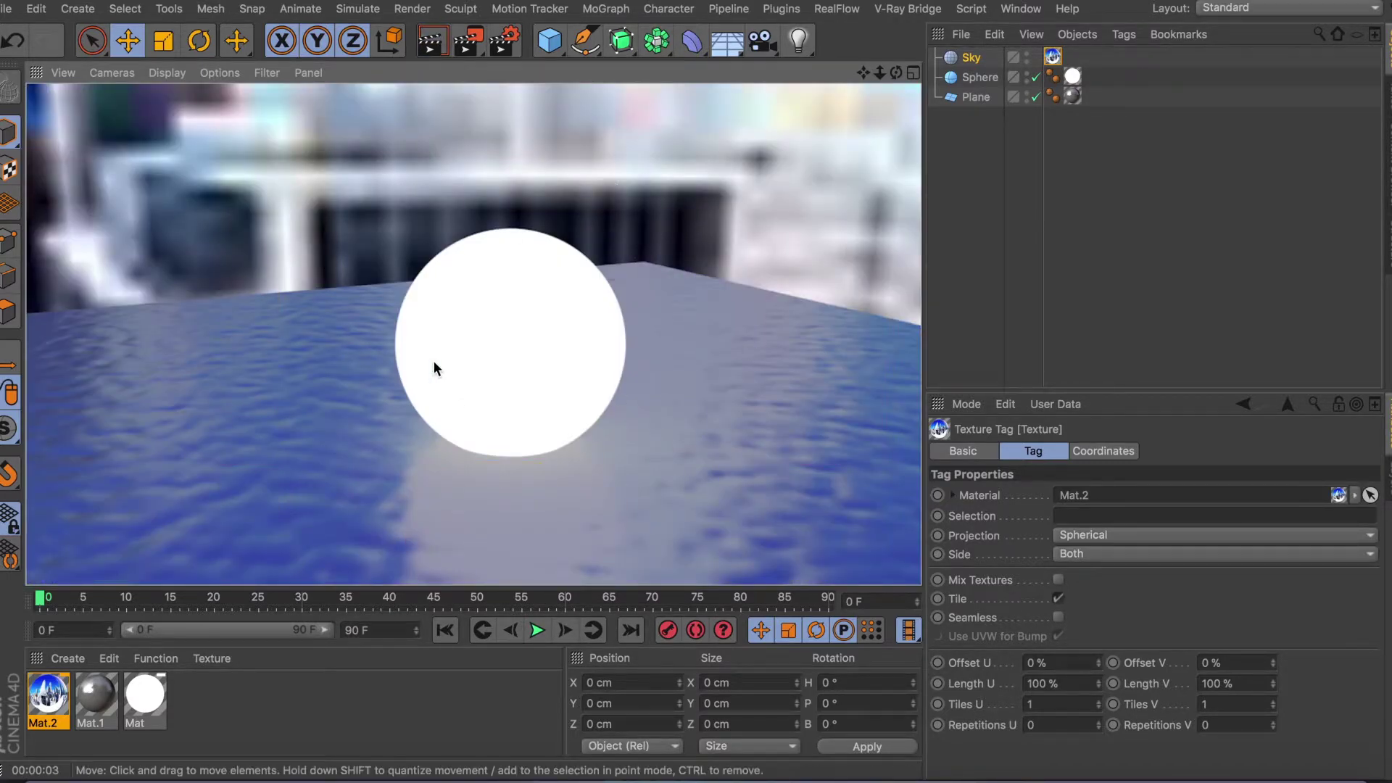
Switch to the other open scene, which has the cyan Mat.3 sphere on a plane
{"action": "left_click", "coordinate": [646, 282]}
{"action": "left_click_drag", "start_coordinate": [655, 301], "coordinate": [442, 225], "text": "alt"}
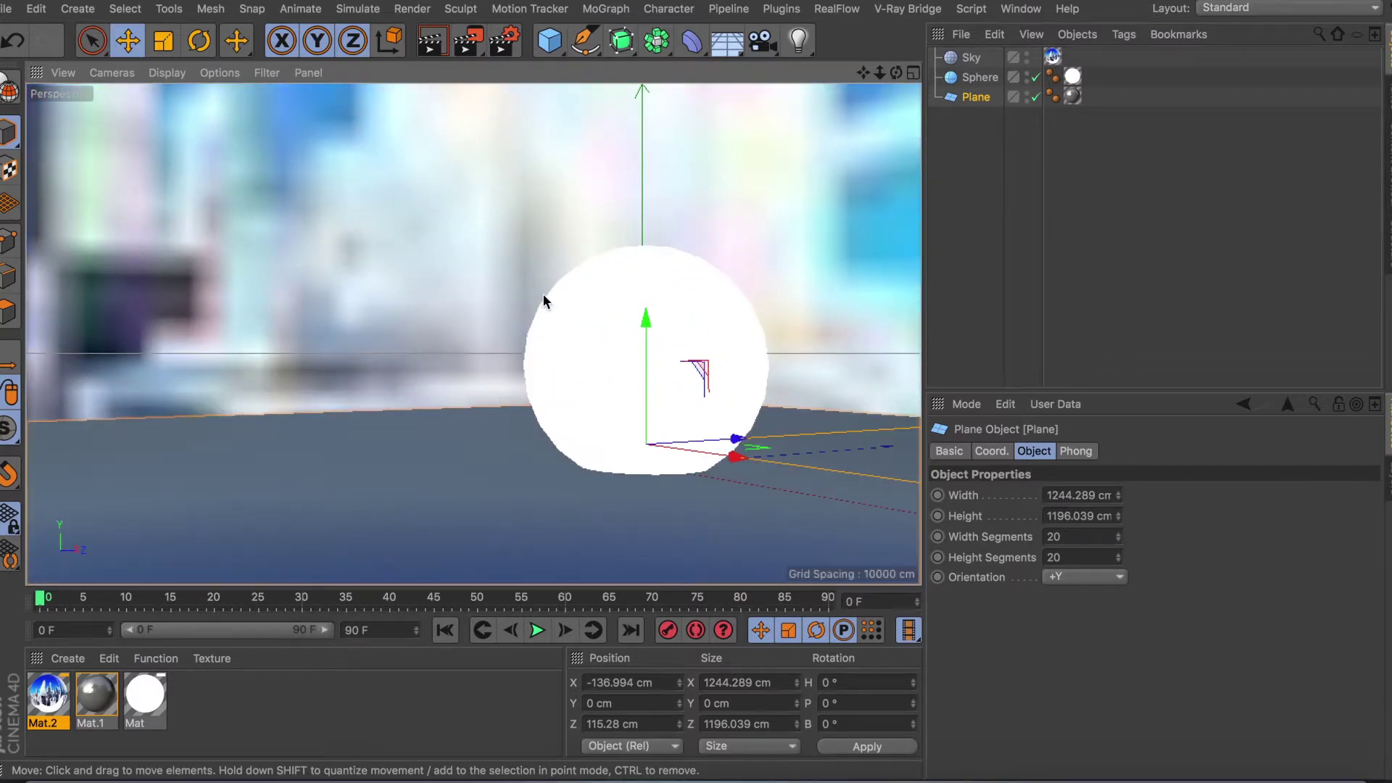
{"action": "left_click_drag", "start_coordinate": [554, 298], "coordinate": [648, 303], "text": "alt"}
{"action": "left_click", "coordinate": [1021, 8]}
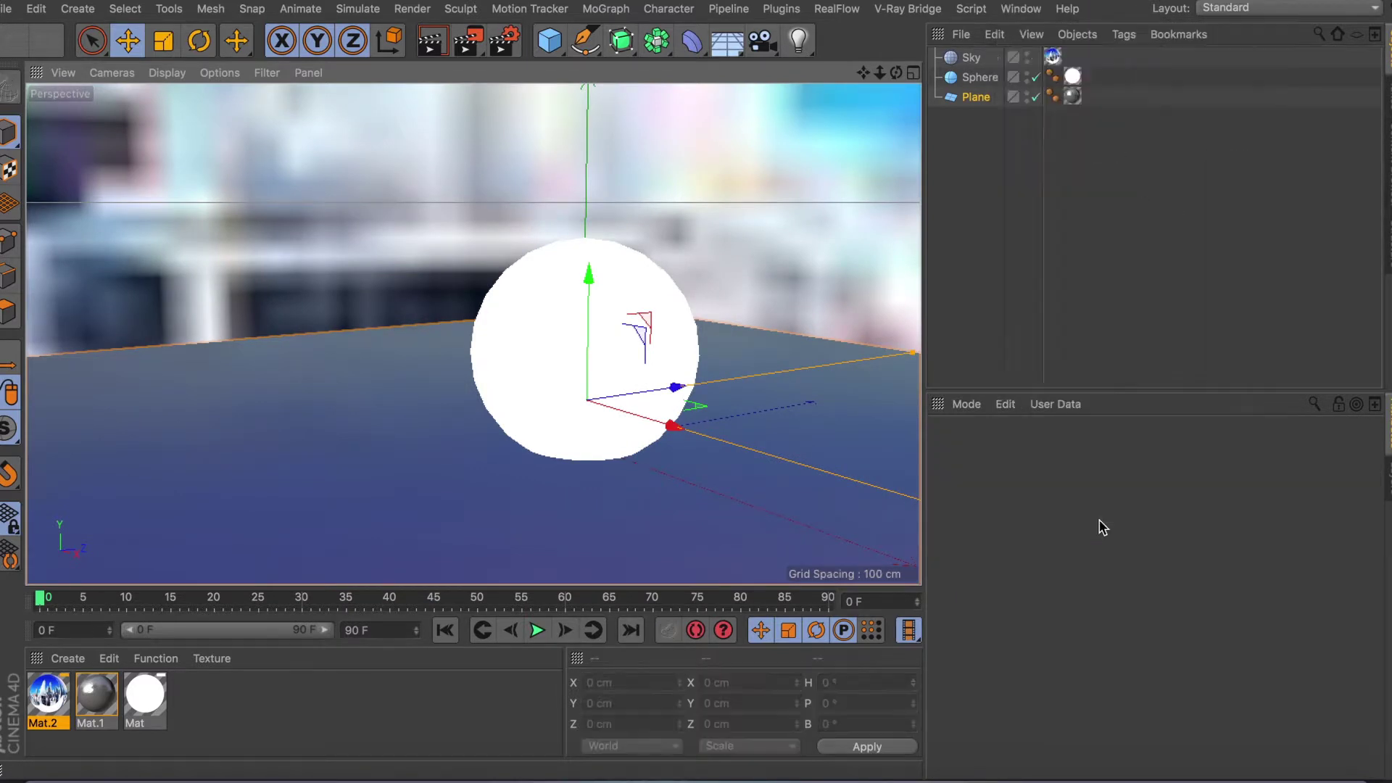
{"action": "left_click", "coordinate": [1099, 515]}
{"action": "scroll", "coordinate": [512, 240], "scroll_direction": "up", "scroll_amount": 2}
{"action": "scroll", "coordinate": [512, 241], "scroll_direction": "down", "scroll_amount": 1}
{"action": "left_click_drag", "start_coordinate": [515, 257], "coordinate": [566, 267], "text": "alt"}
Examine the Sphere and Plane objects and the channels of the plane's Mat.1 material
{"action": "left_click", "coordinate": [980, 60]}
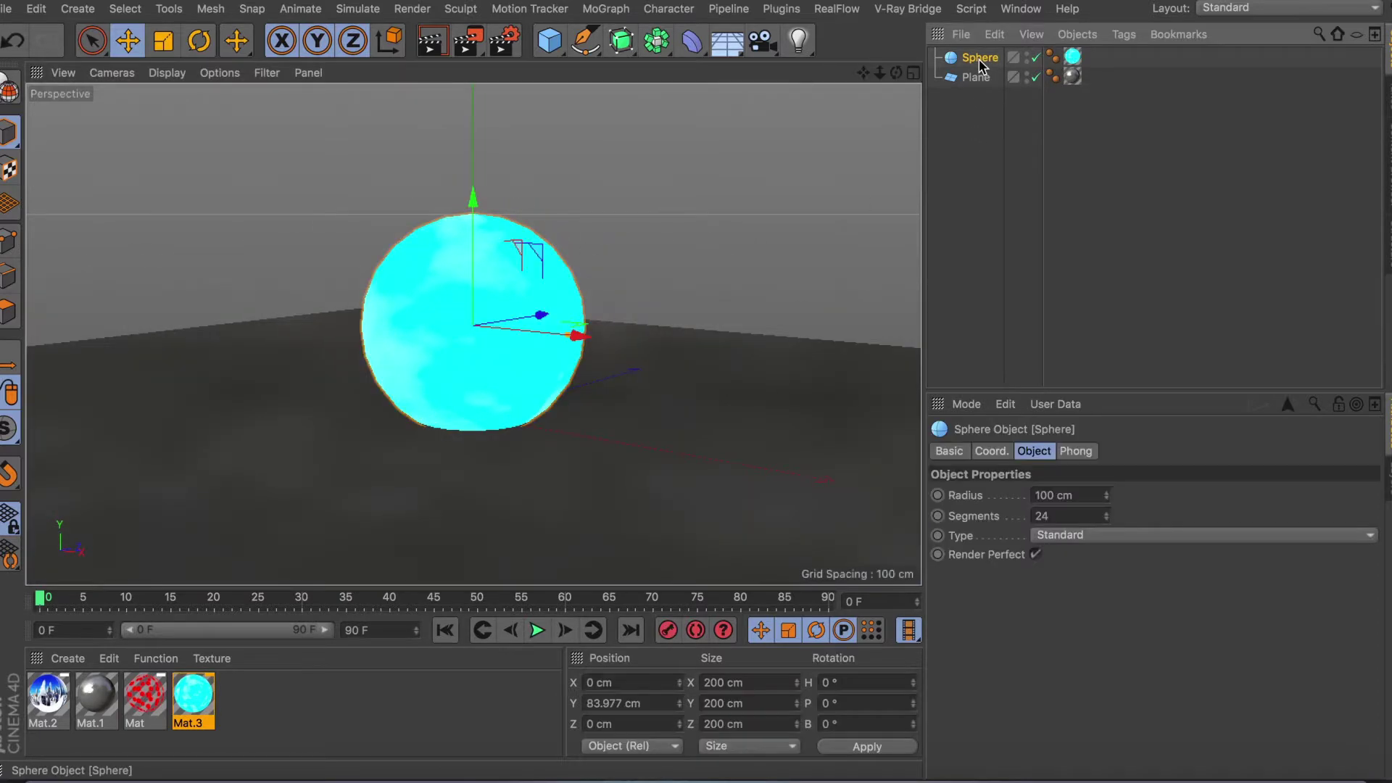
{"action": "left_click", "coordinate": [222, 714]}
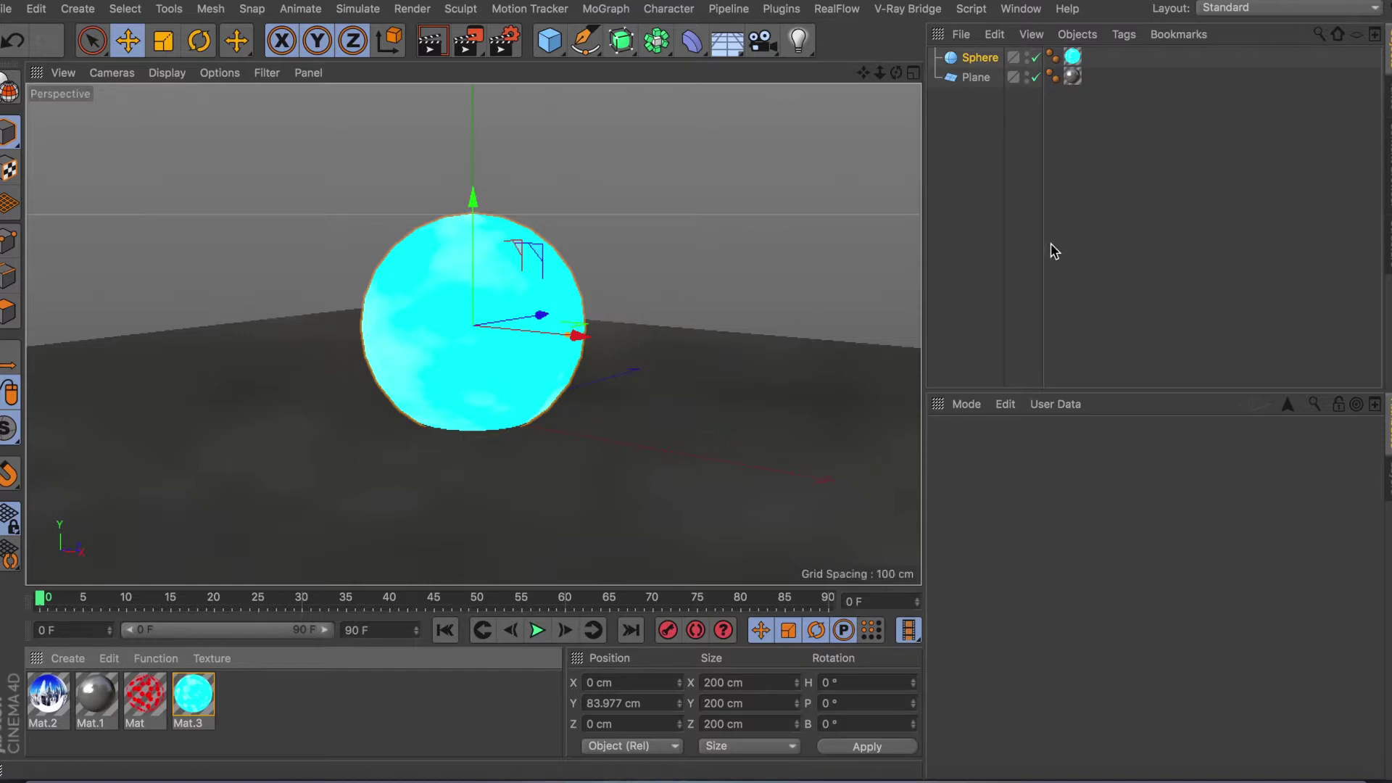
{"action": "left_click", "coordinate": [1020, 79]}
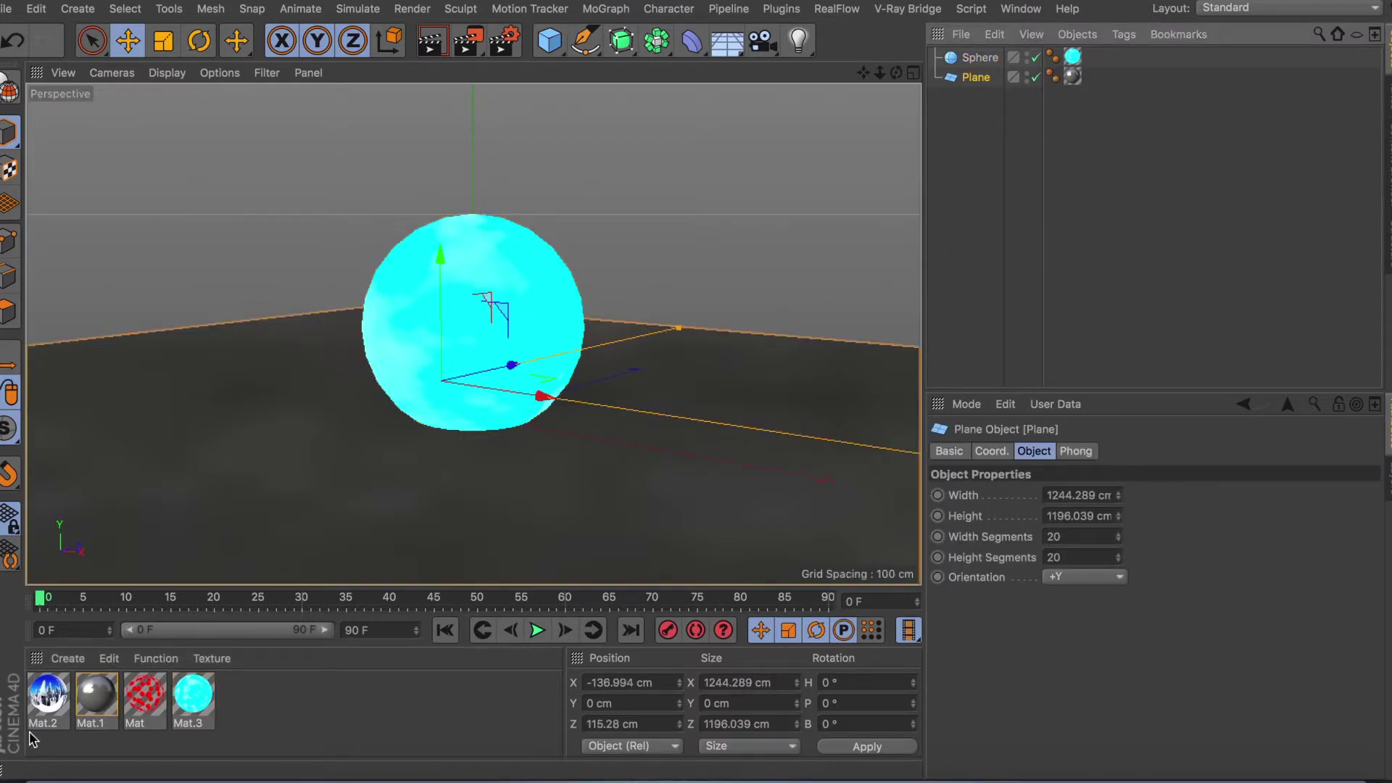
{"action": "double_click", "coordinate": [87, 697]}
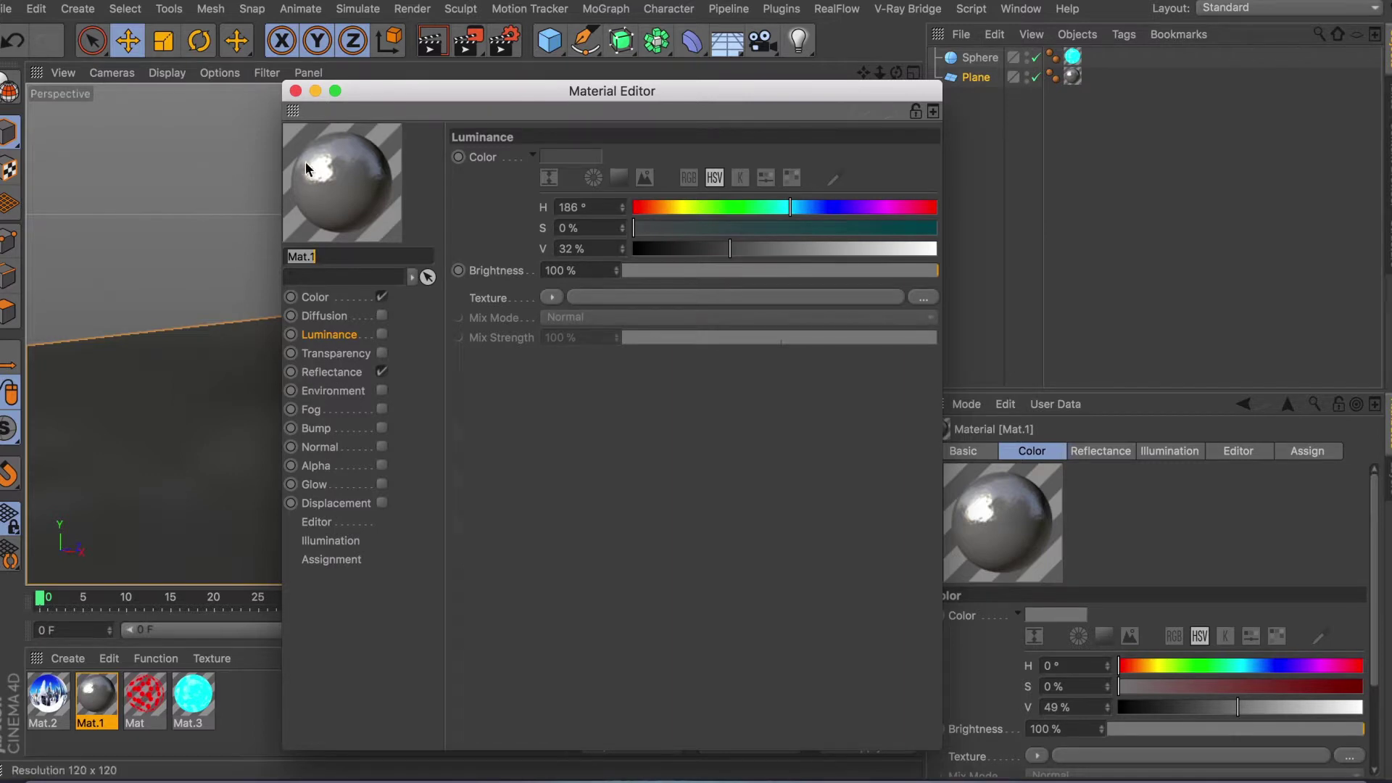
{"action": "left_click", "coordinate": [298, 446]}
Render the perspective view of the cyan sphere from a slightly higher angle above the plane
{"action": "scroll", "coordinate": [473, 405], "scroll_direction": "down", "scroll_amount": 3}
{"action": "left_click_drag", "start_coordinate": [477, 398], "coordinate": [475, 433], "text": "alt"}
{"action": "scroll", "coordinate": [477, 433], "scroll_direction": "up", "scroll_amount": 3}
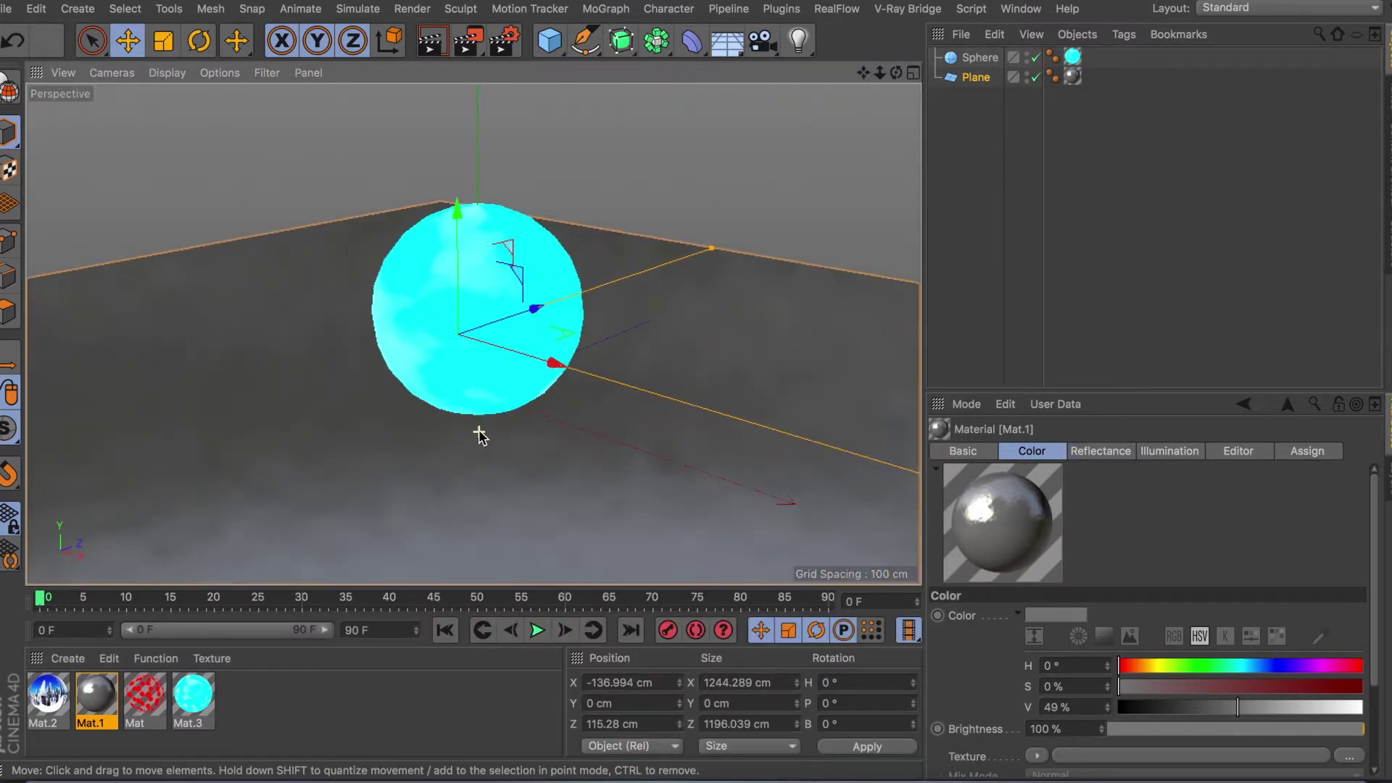
{"action": "left_click", "coordinate": [433, 40]}
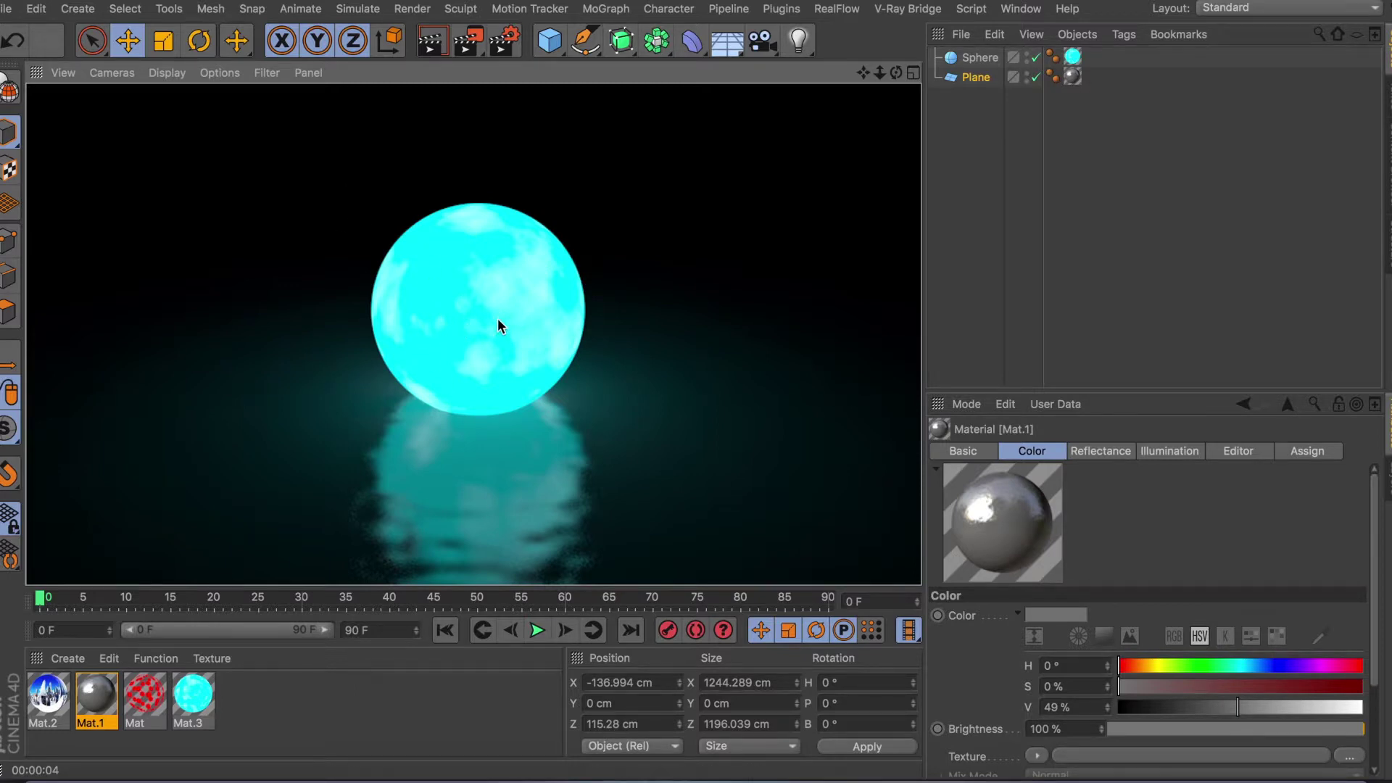
Examine Mat.3's Luminance color and the Noise shader settings inside its Layer texture
{"action": "left_click", "coordinate": [636, 255]}
{"action": "double_click", "coordinate": [192, 695]}
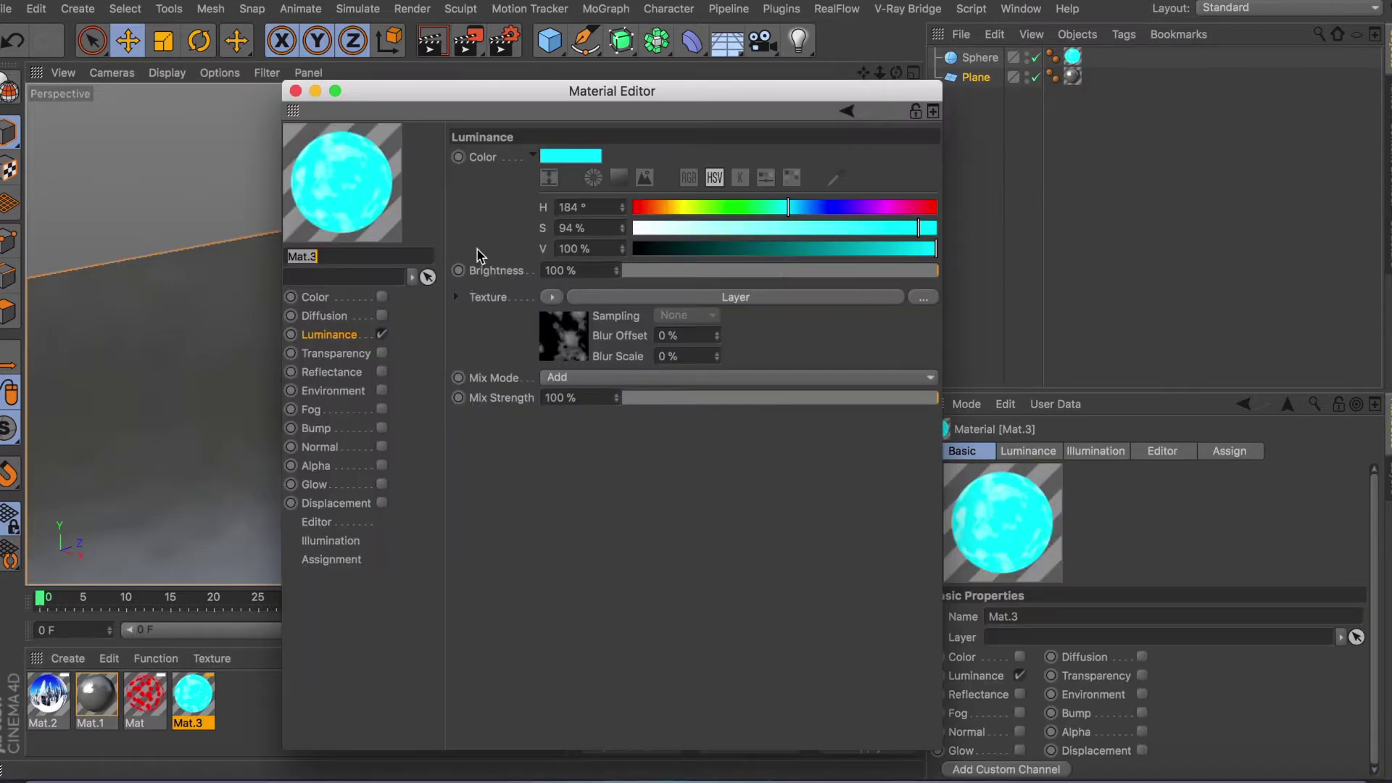
{"action": "left_click", "coordinate": [342, 339]}
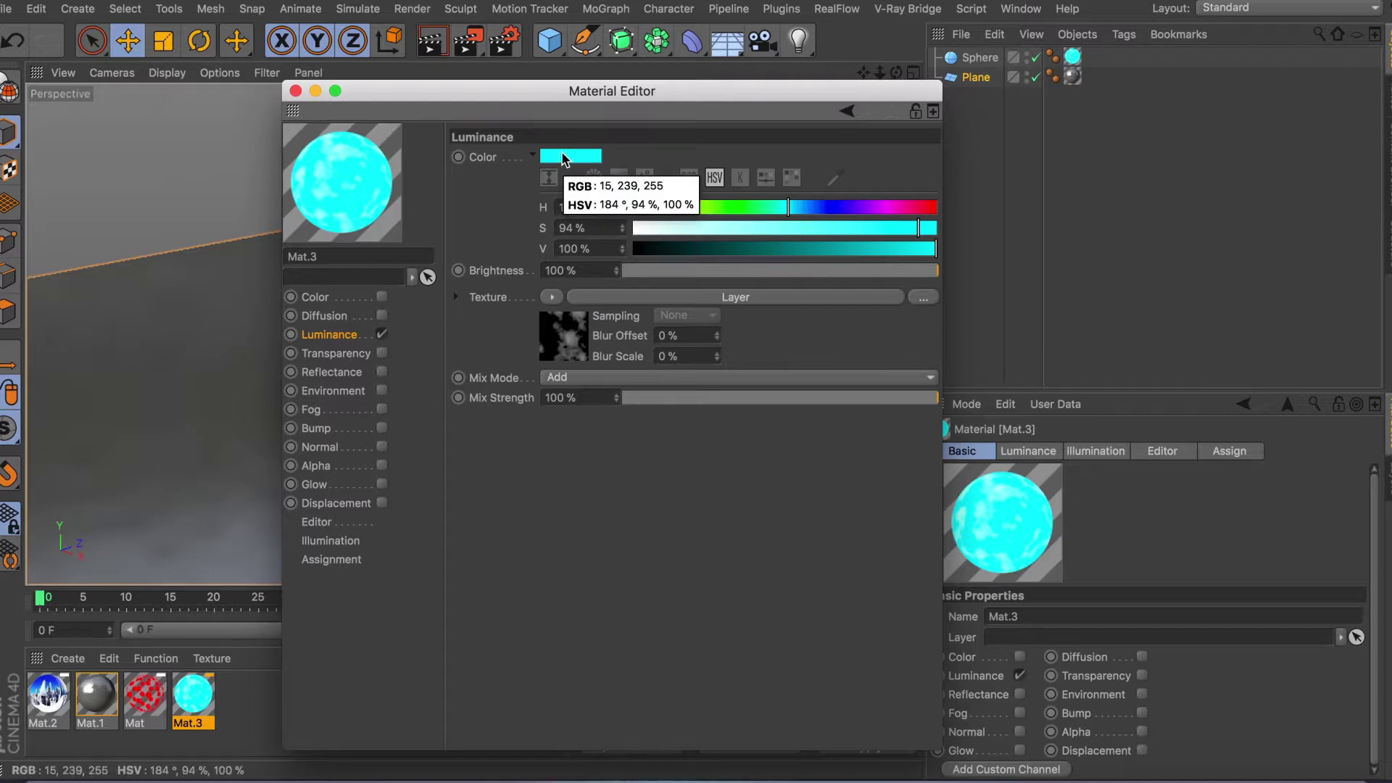
{"action": "left_click", "coordinate": [636, 298]}
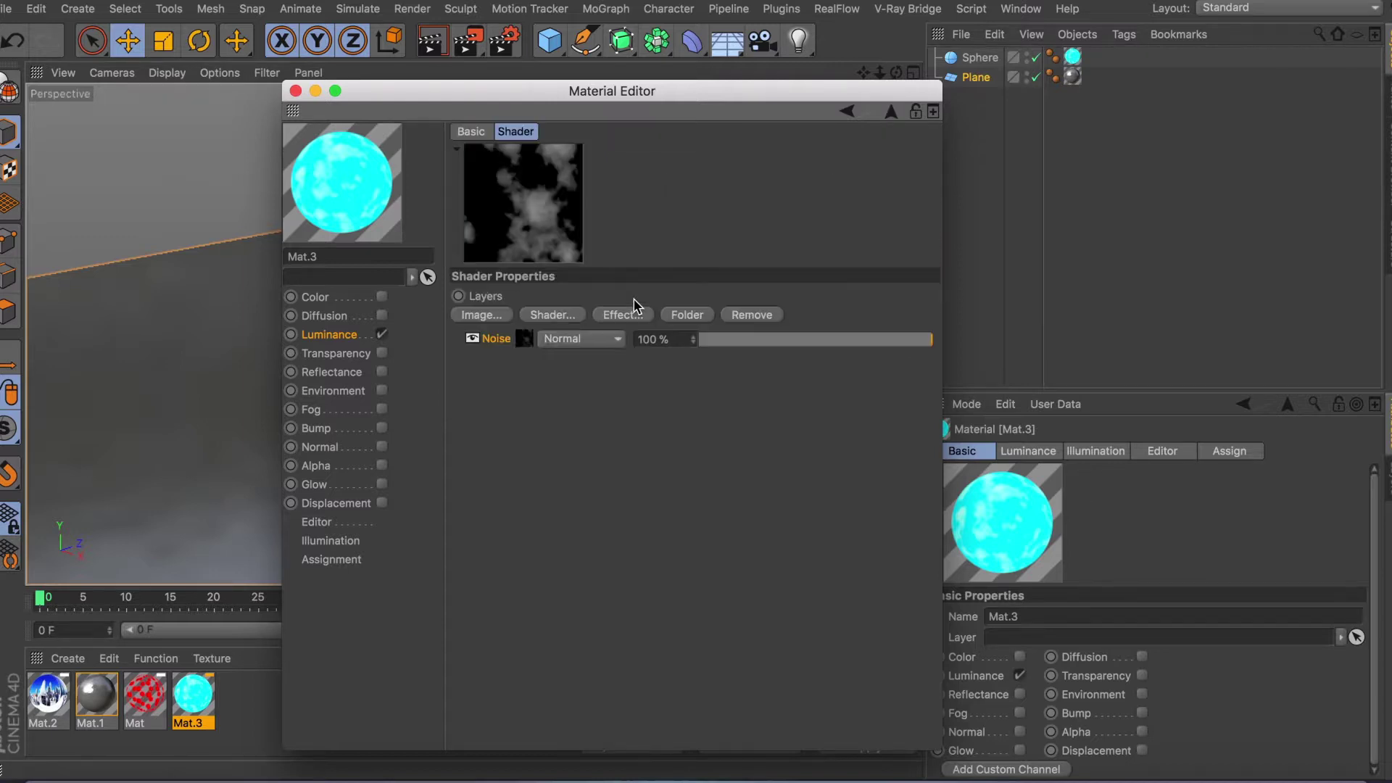
{"action": "left_click", "coordinate": [526, 339]}
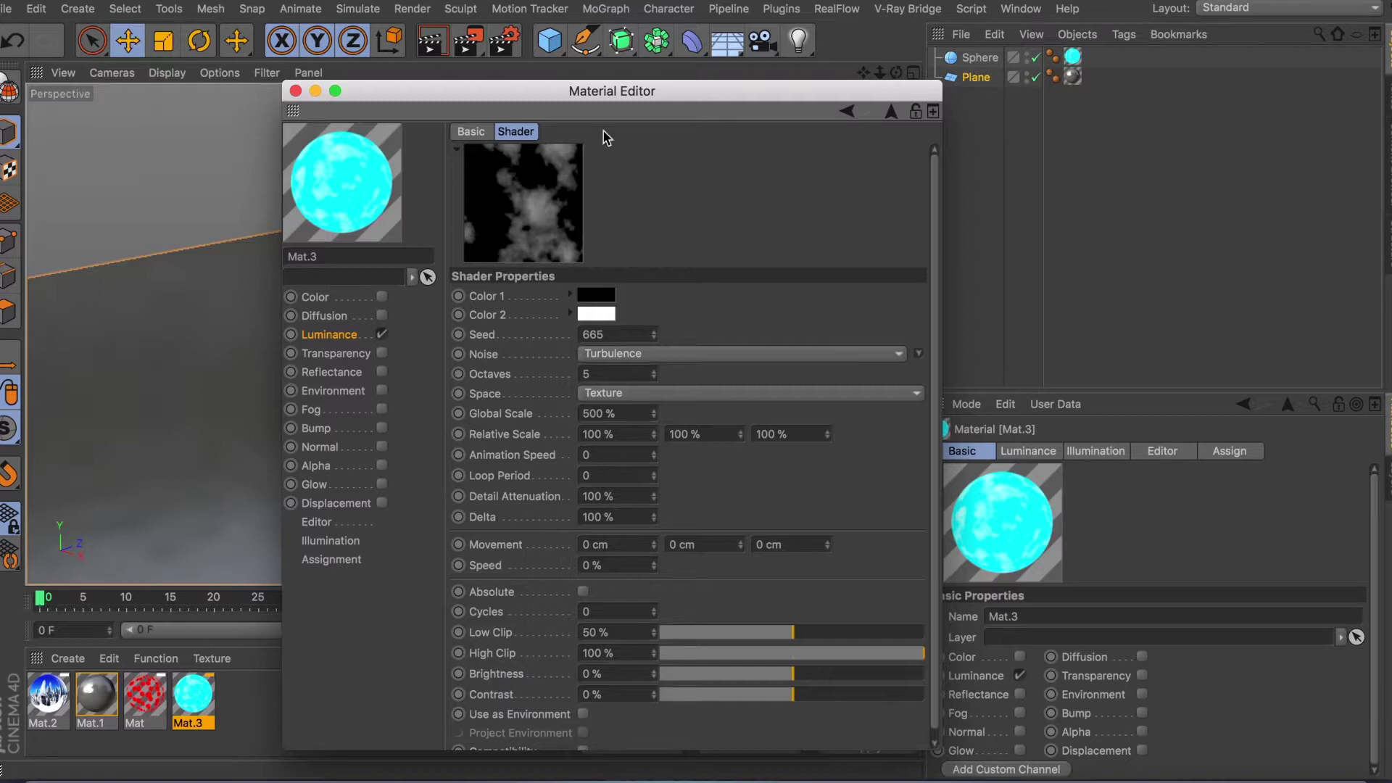
{"action": "left_click", "coordinate": [848, 112]}
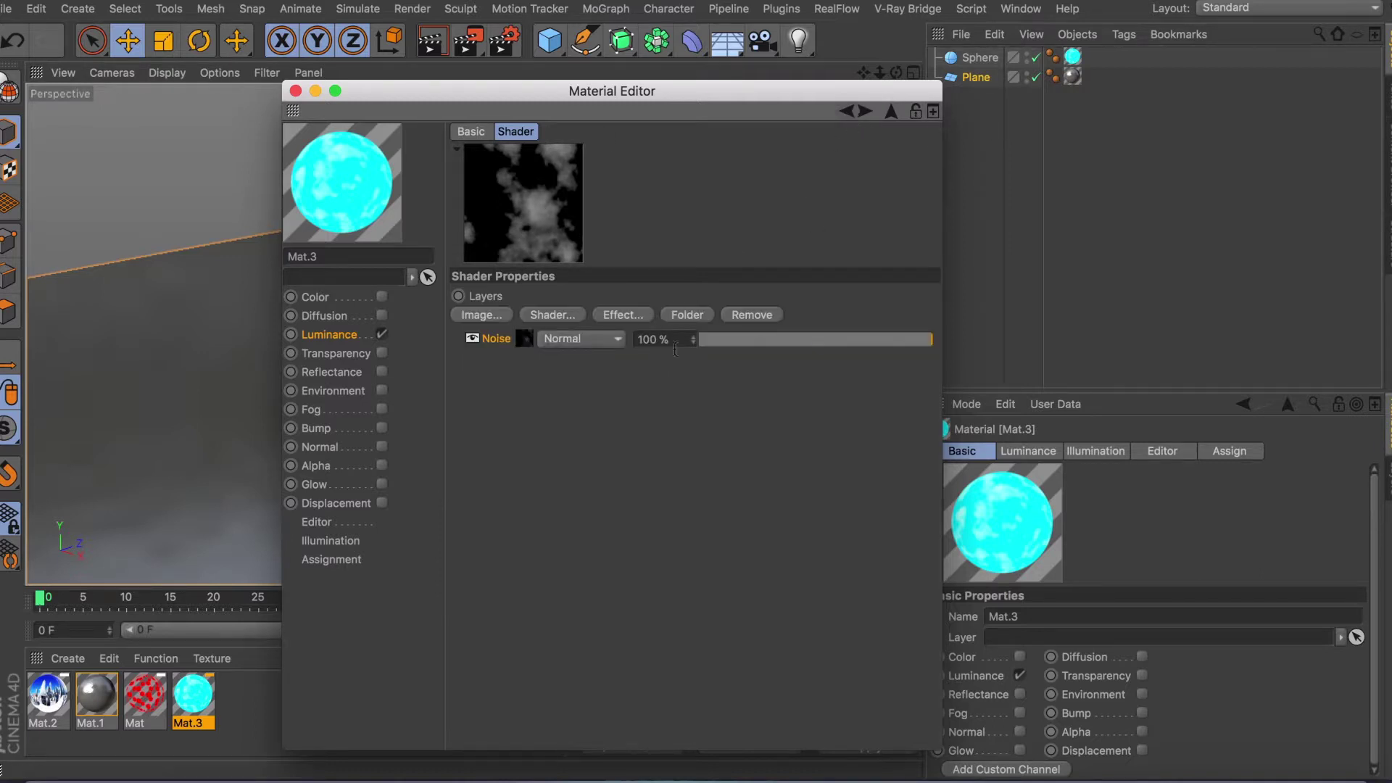
{"action": "left_click", "coordinate": [341, 335]}
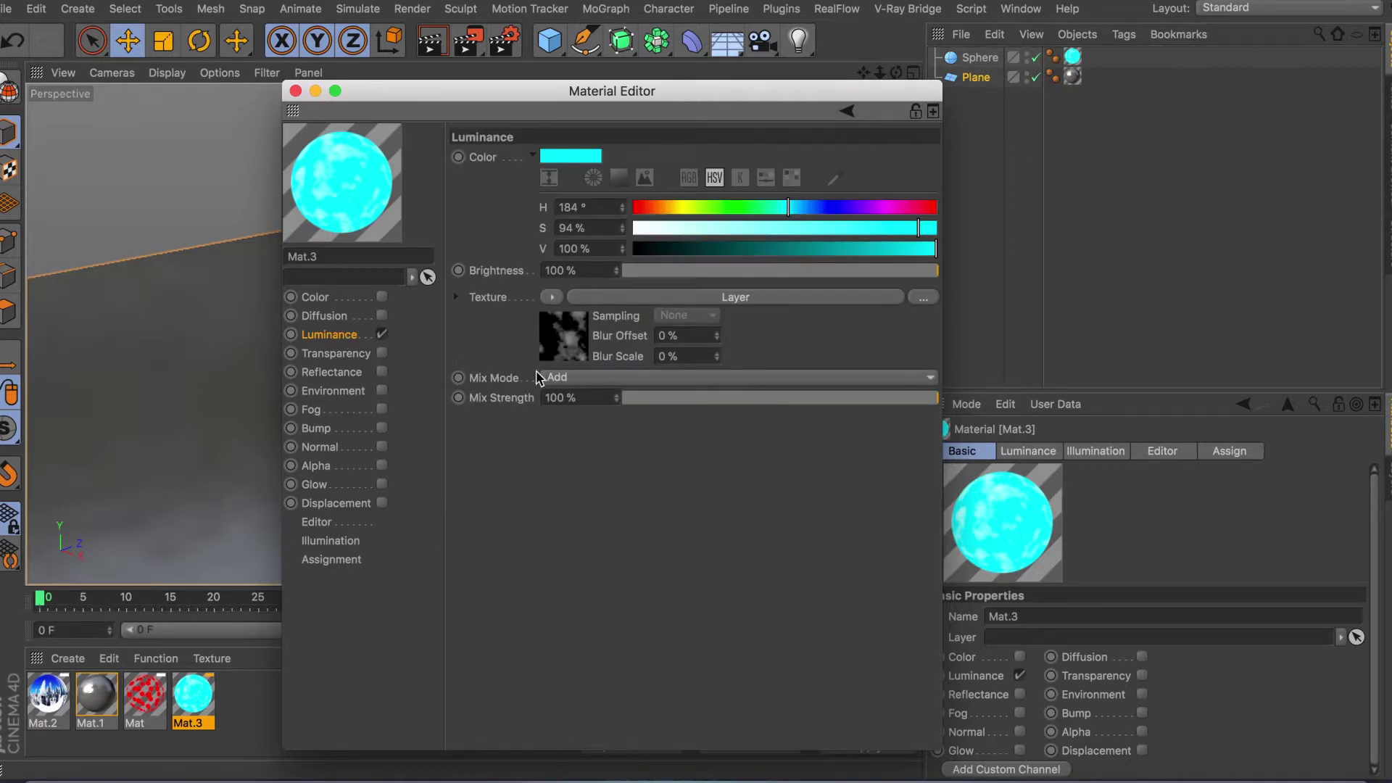
Try the Normal mix mode for Mat.3's luminance texture and return it to Add
{"action": "left_click", "coordinate": [569, 378]}
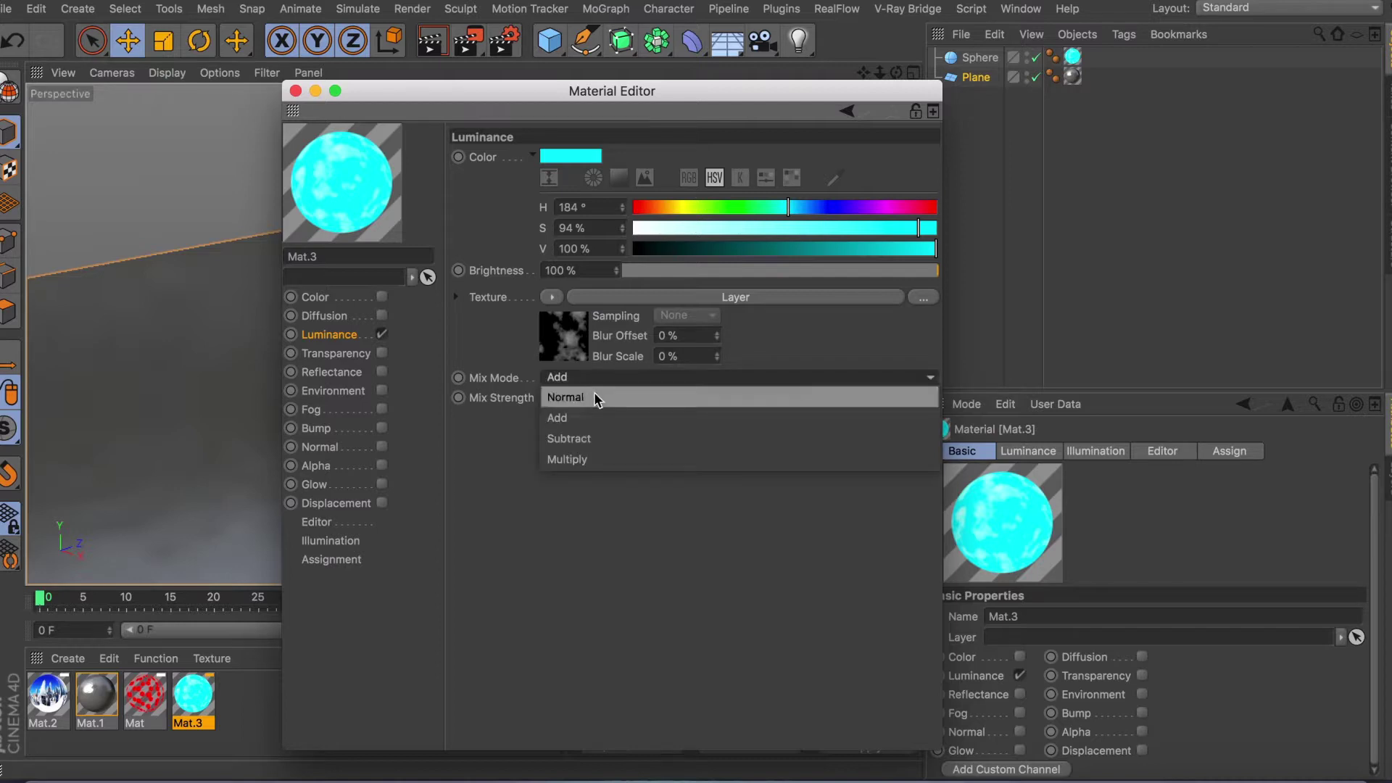
{"action": "left_click", "coordinate": [584, 398]}
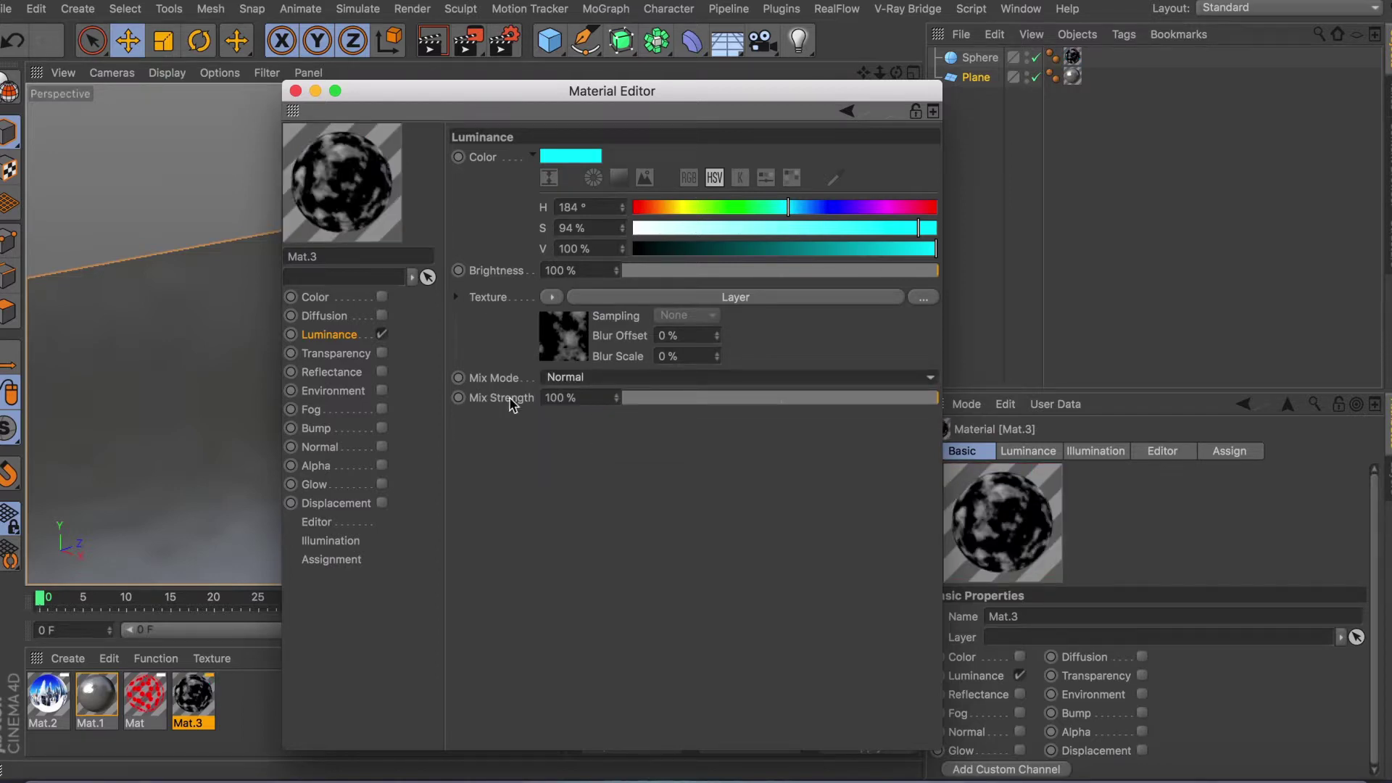
{"action": "left_click", "coordinate": [650, 379]}
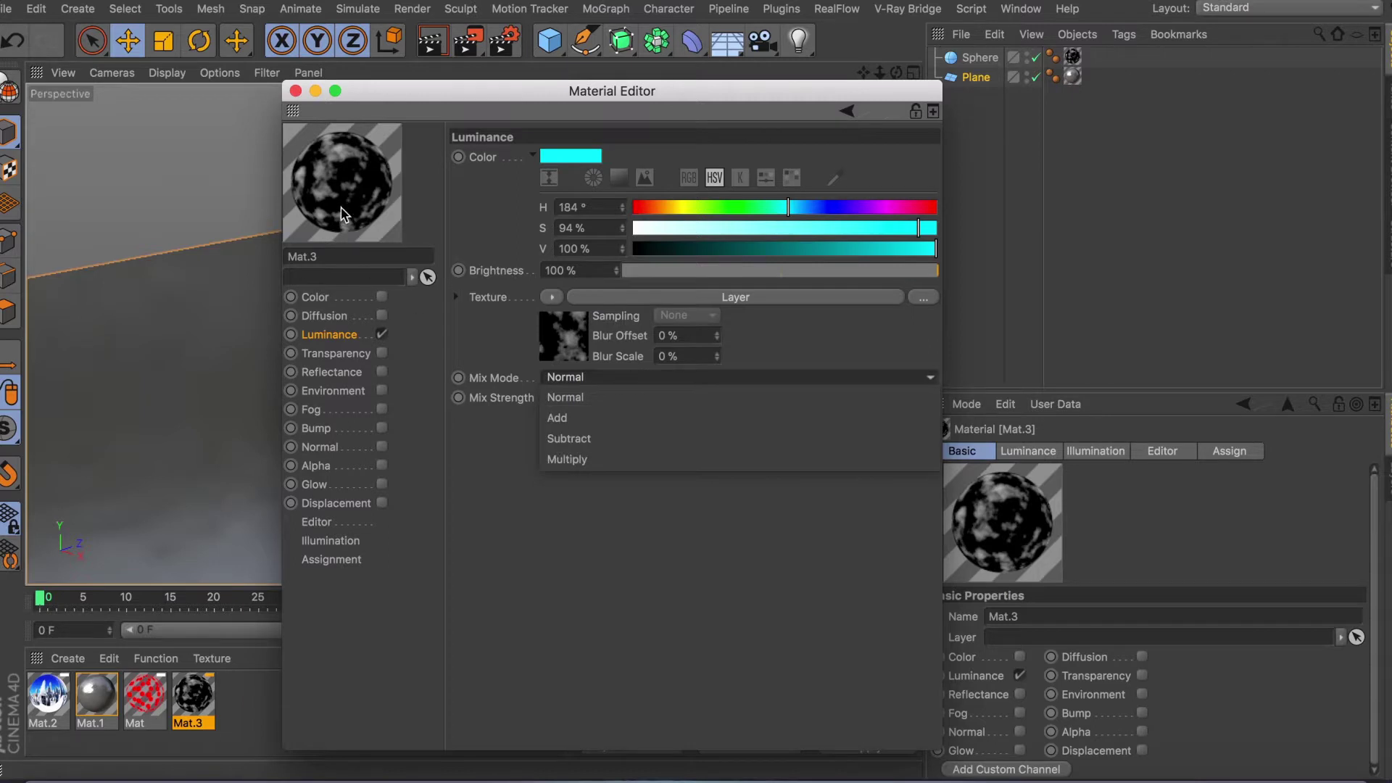
{"action": "left_click", "coordinate": [622, 421]}
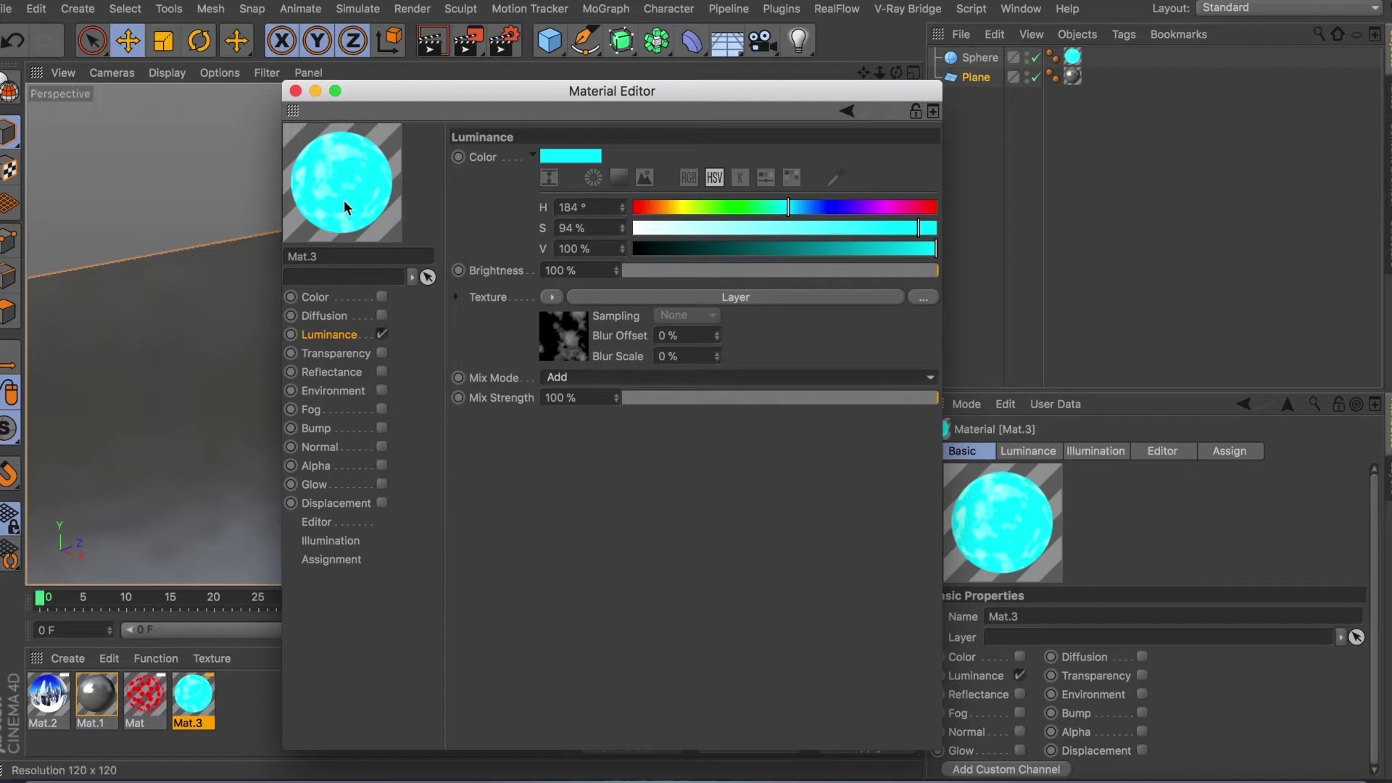
Review Mat.3's Luminance settings once more, close the material editor and render the perspective view
{"action": "left_click", "coordinate": [334, 319]}
{"action": "left_click", "coordinate": [338, 336]}
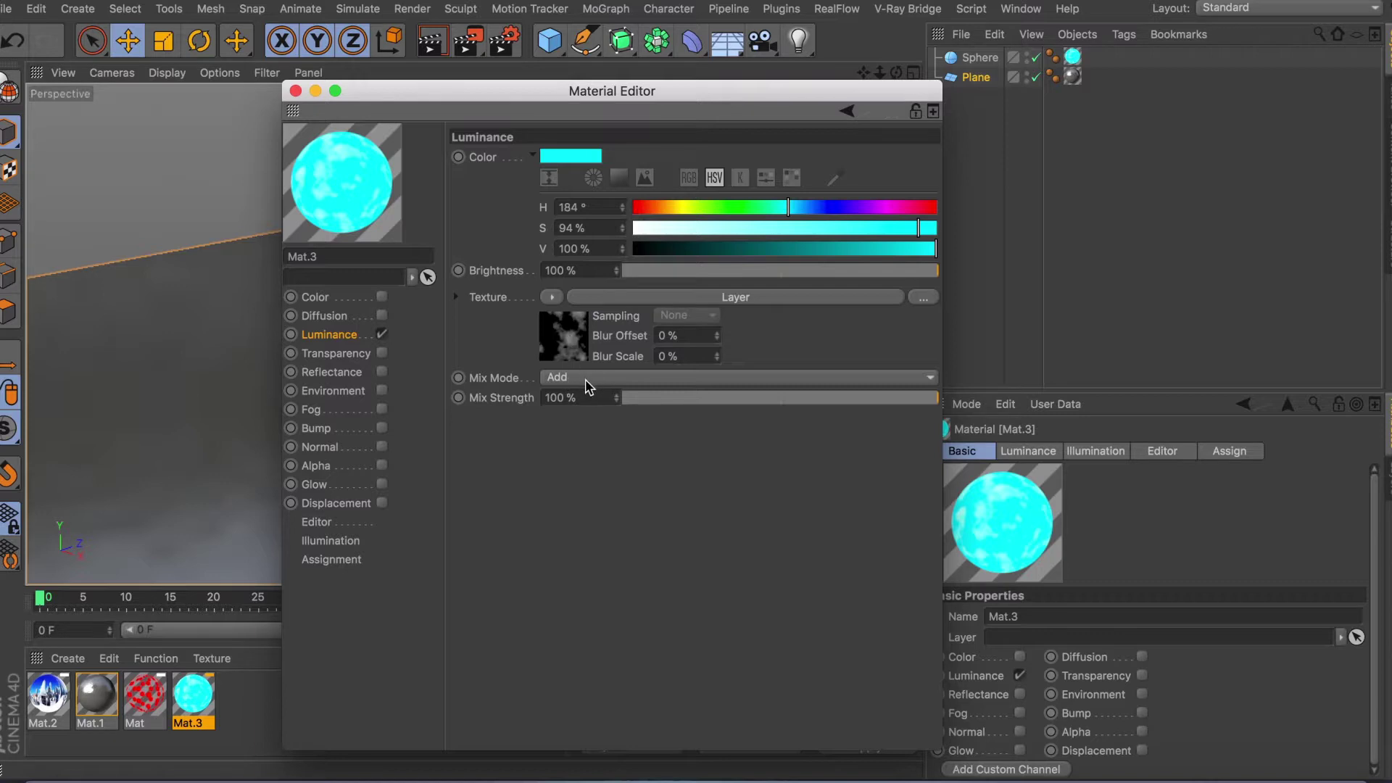
{"action": "left_click", "coordinate": [295, 91]}
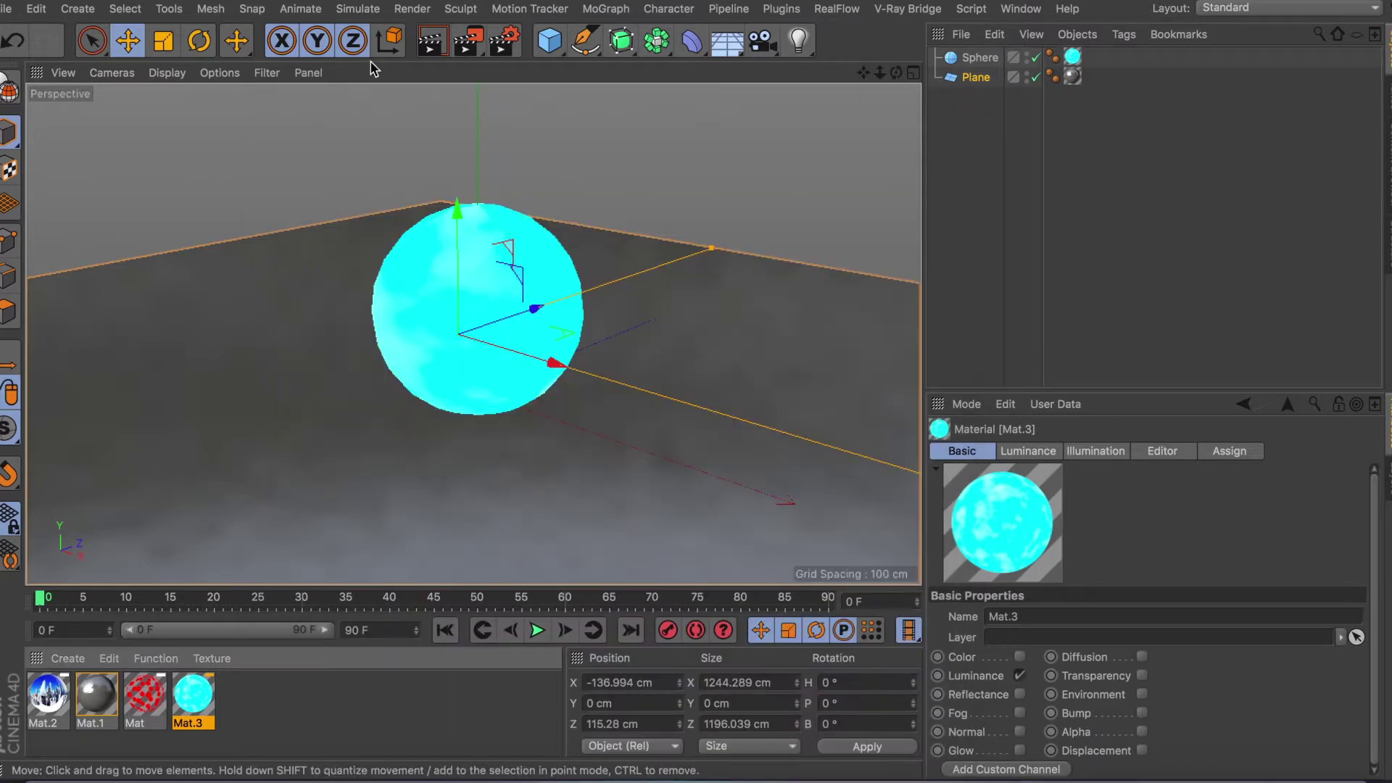
{"action": "left_click", "coordinate": [431, 43]}
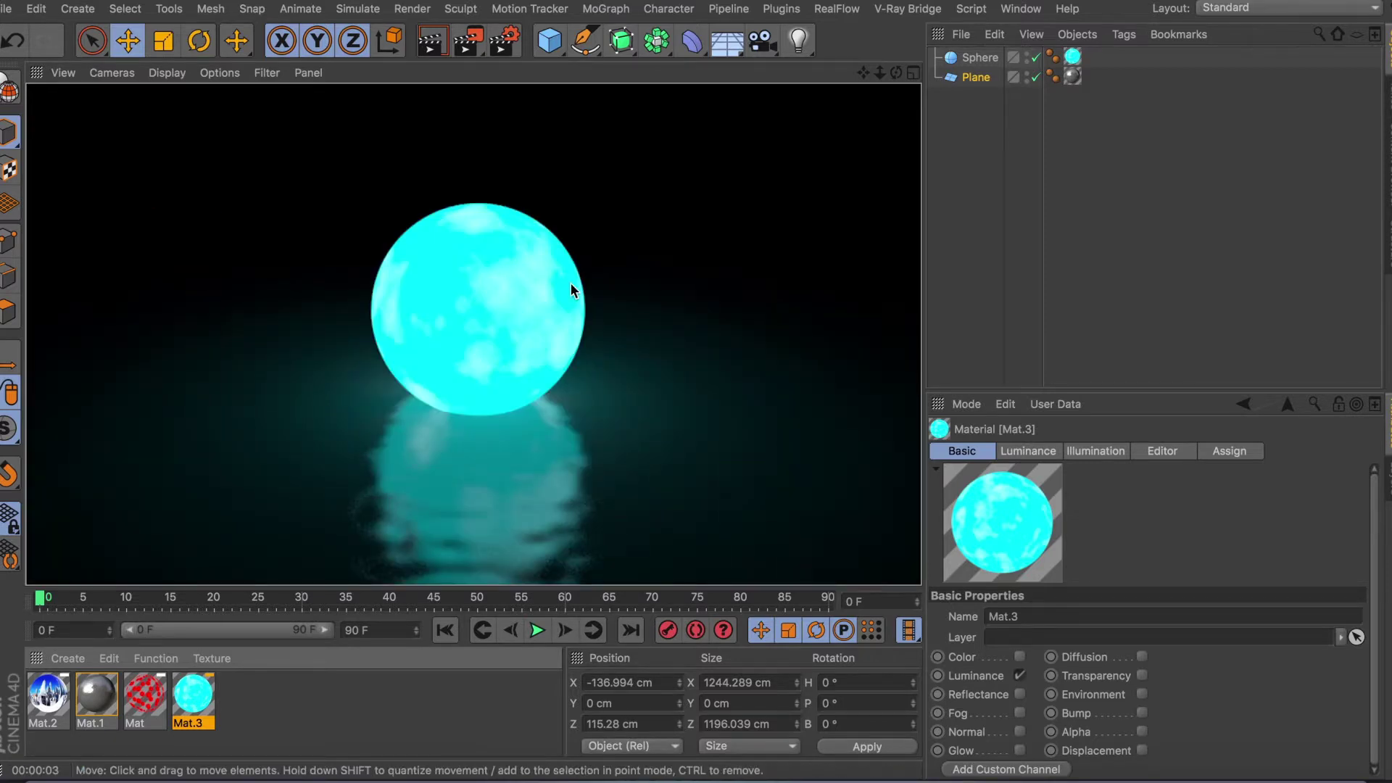
Replace the Mat.3 material on the sphere with the red hexagon material Mat
{"action": "left_click", "coordinate": [652, 227]}
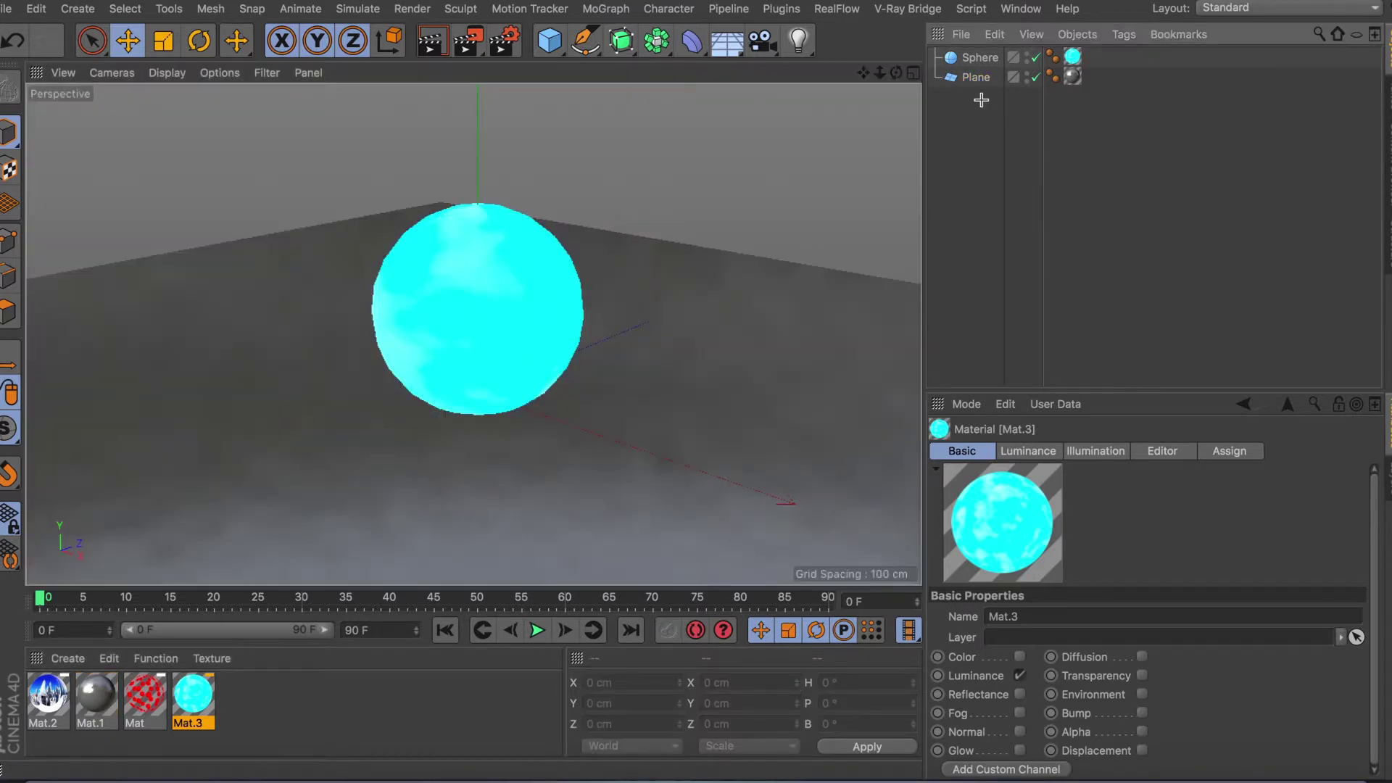
{"action": "left_click", "coordinate": [1074, 56]}
{"action": "key", "text": "Delete"}
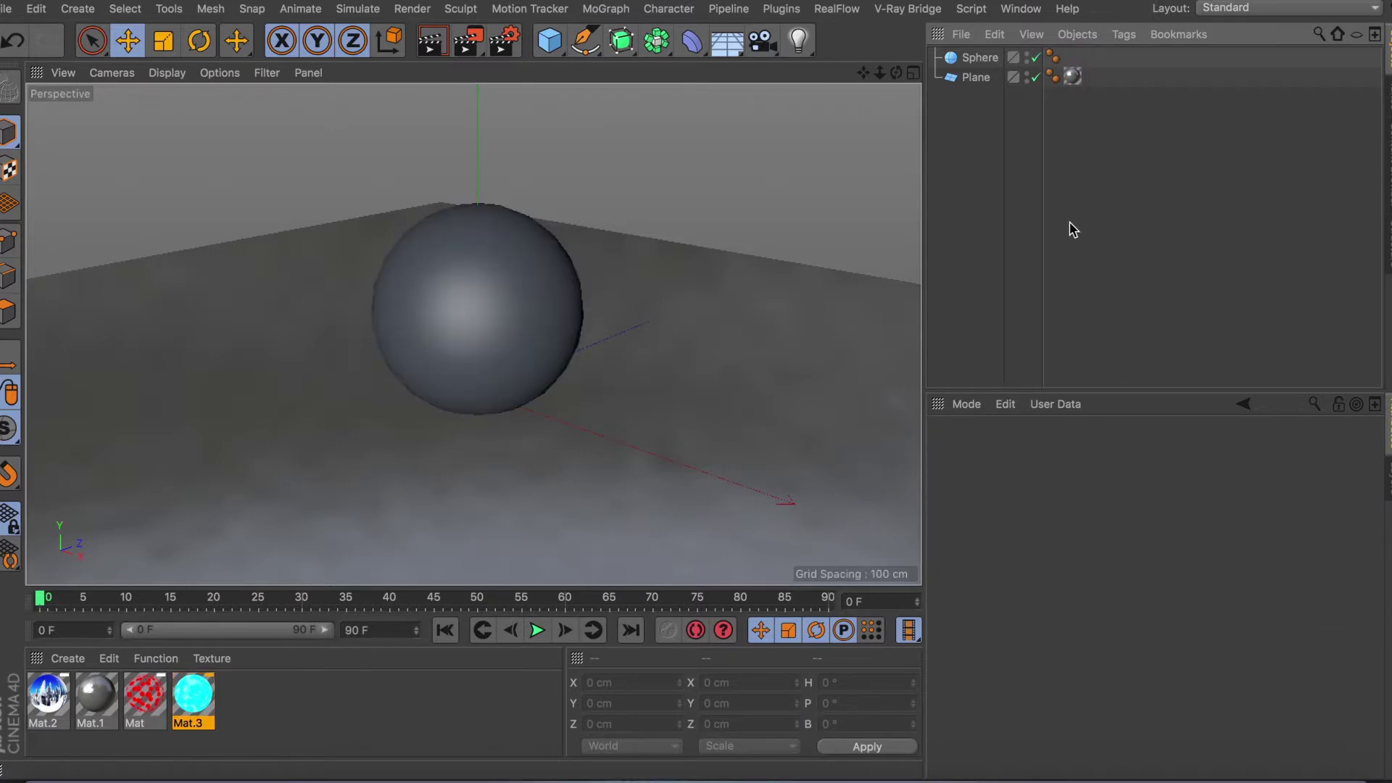
{"action": "left_click_drag", "start_coordinate": [267, 604], "coordinate": [489, 366]}
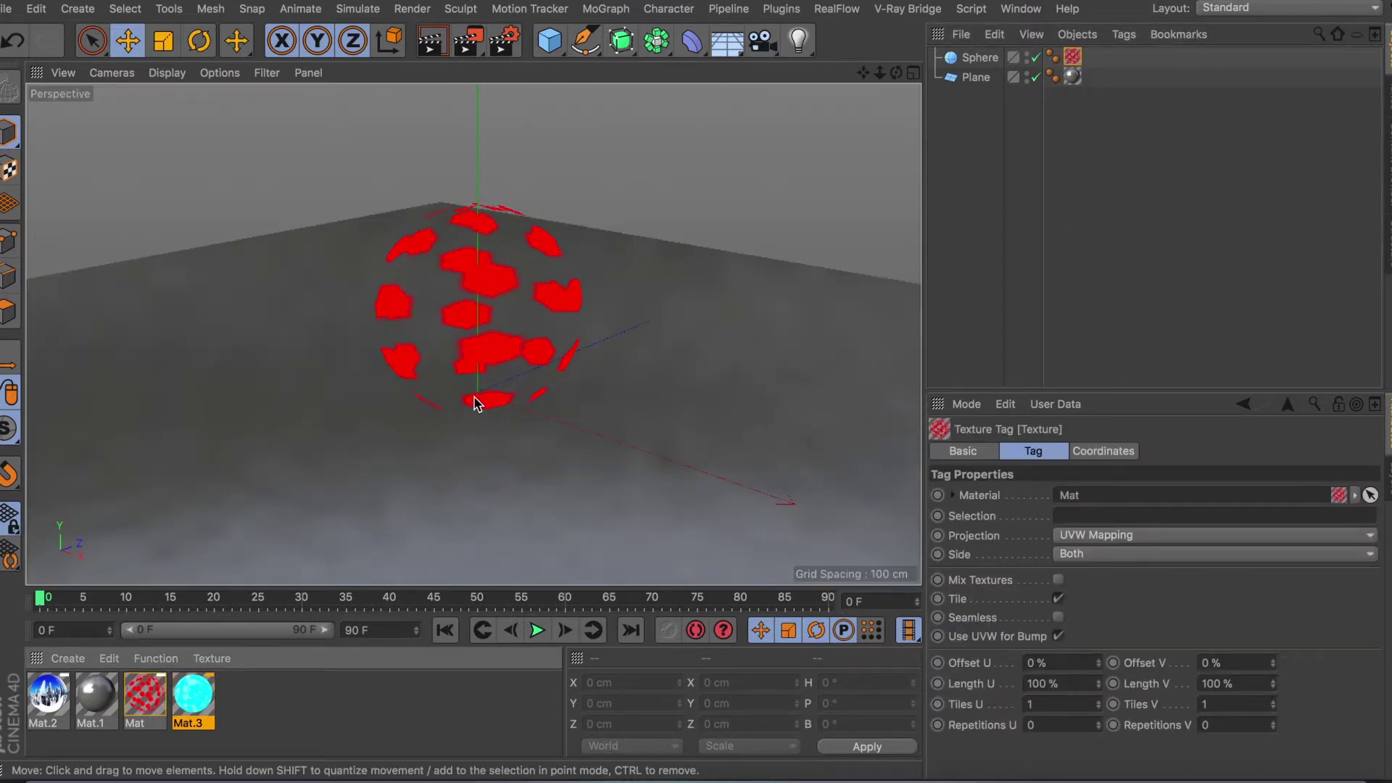
Open Mat in the material editor and examine its red Luminance color, brightness and texture options
{"action": "double_click", "coordinate": [151, 700]}
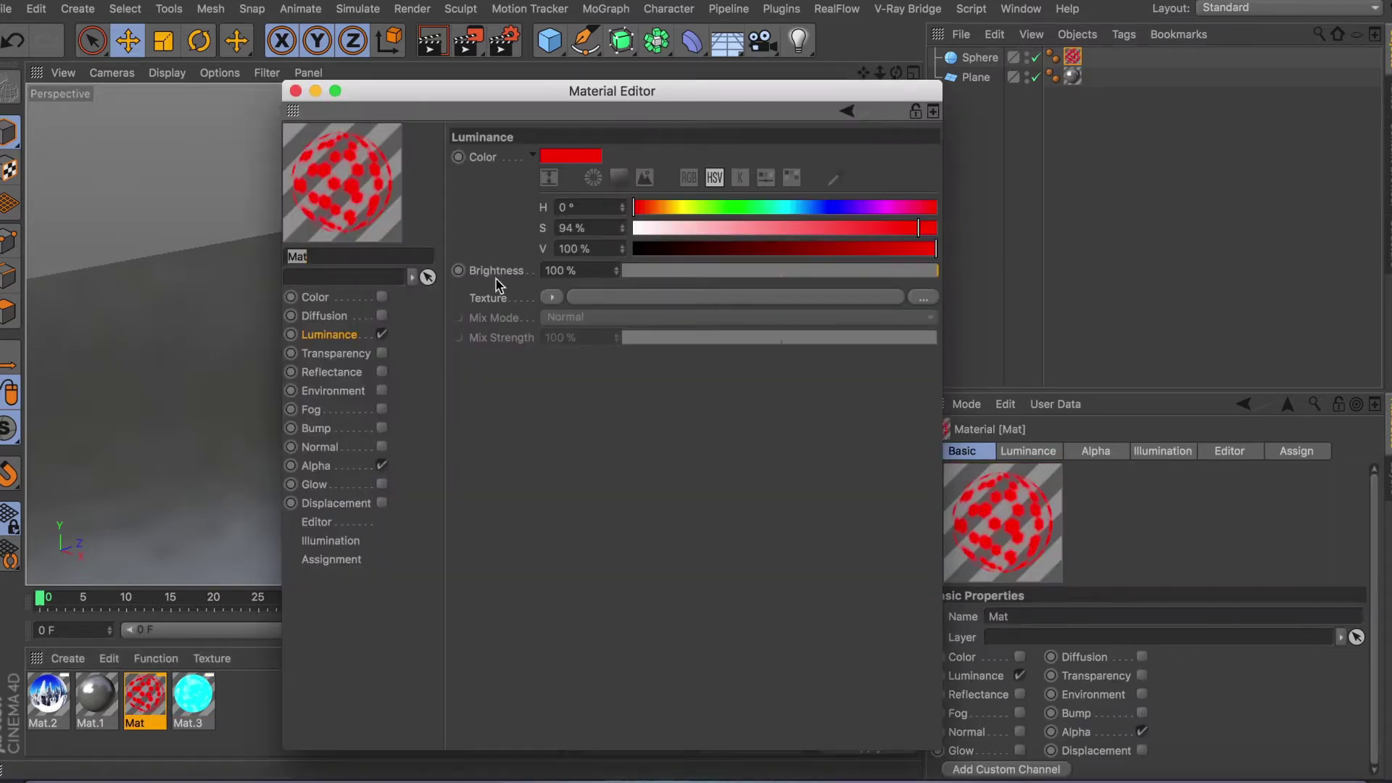
{"action": "left_click", "coordinate": [357, 335]}
{"action": "left_click", "coordinate": [553, 298]}
{"action": "left_click", "coordinate": [476, 269]}
Examine the Tiles shader and its pattern choices in Mat's Alpha channel, and render the red sphere in the perspective view
{"action": "left_click", "coordinate": [319, 466]}
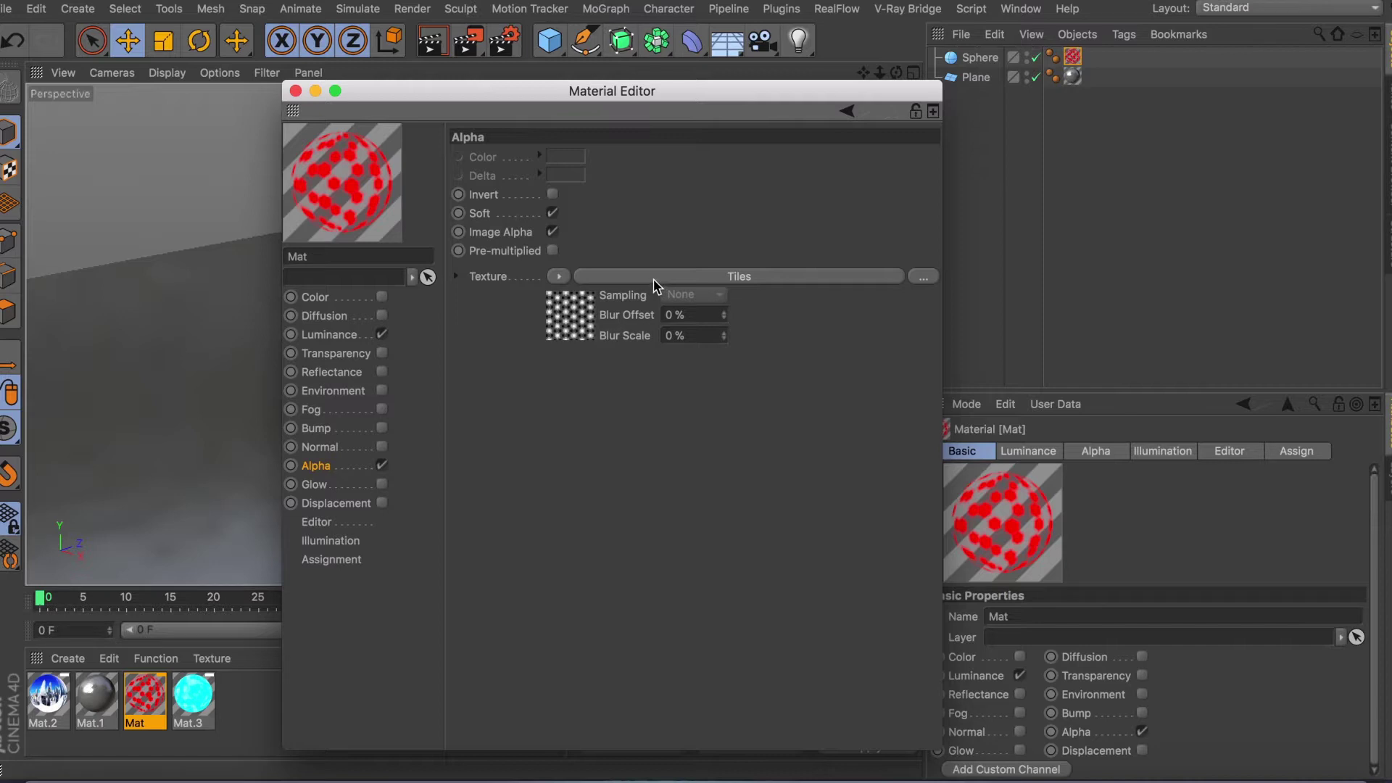
{"action": "left_click", "coordinate": [614, 278]}
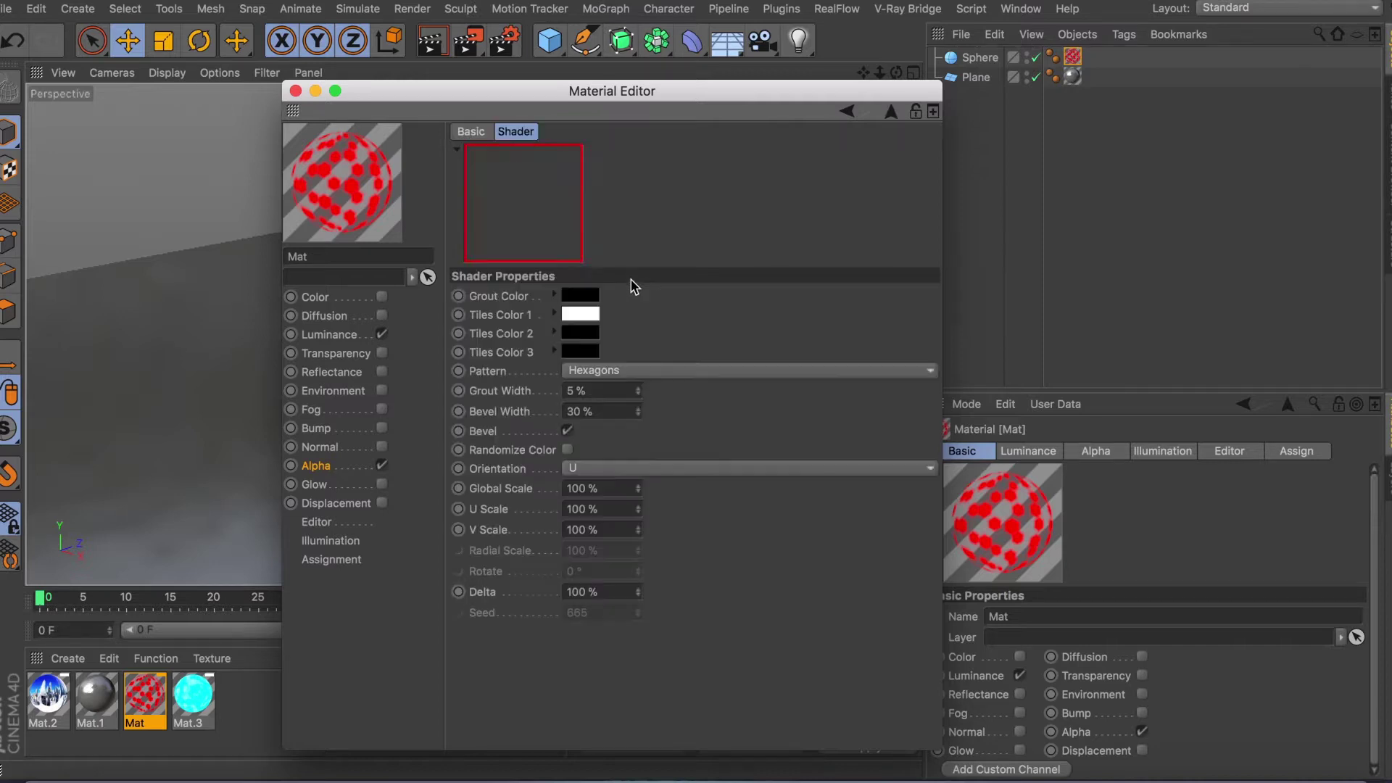
{"action": "left_click", "coordinate": [694, 371]}
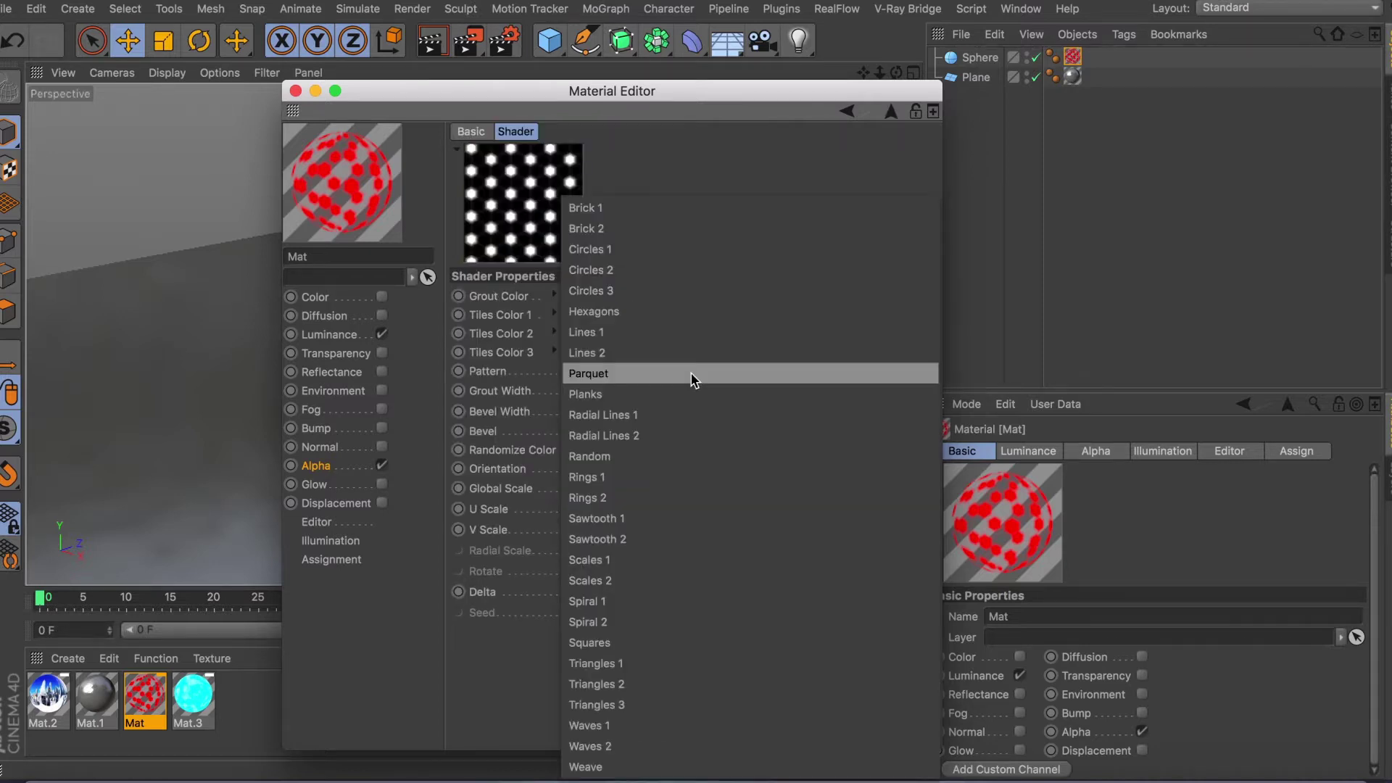
{"action": "left_click", "coordinate": [647, 195]}
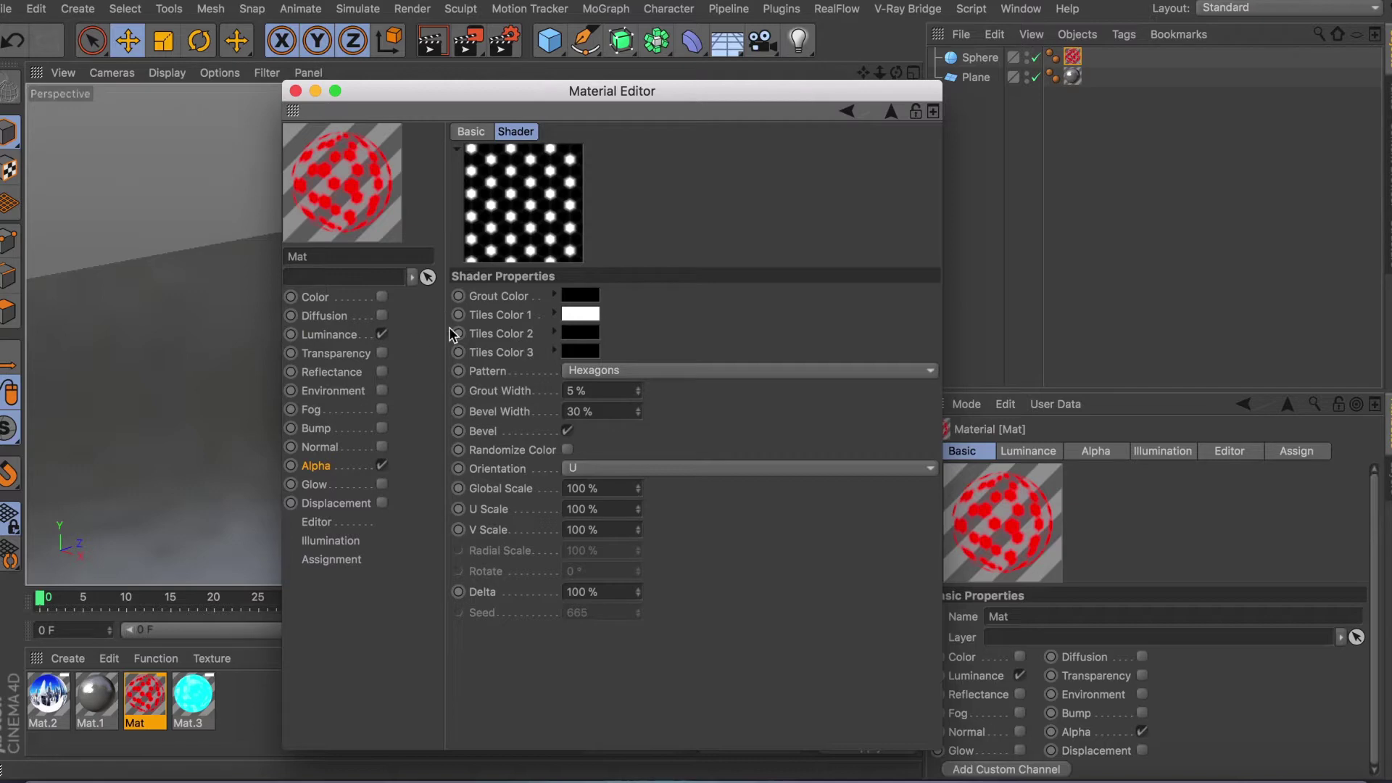
{"action": "left_click", "coordinate": [335, 336]}
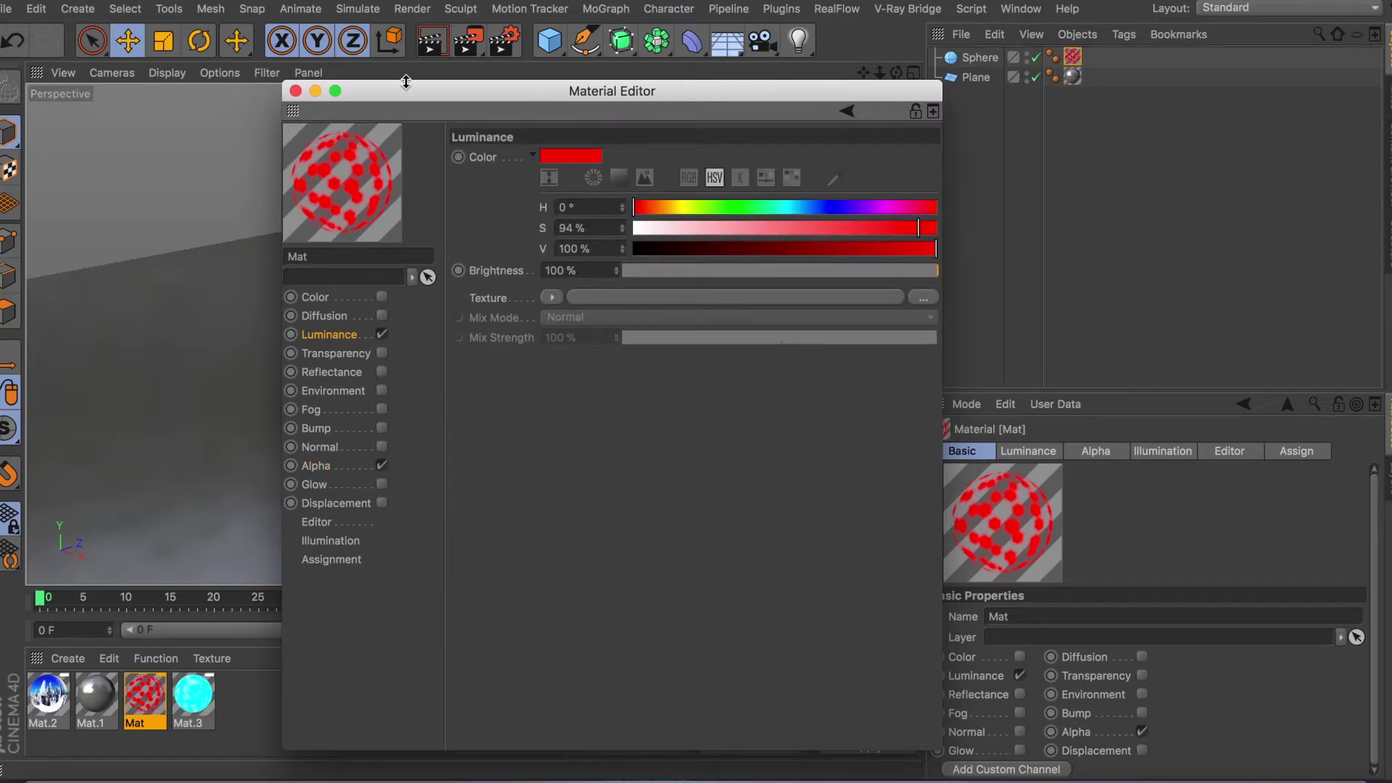
{"action": "left_click", "coordinate": [295, 90]}
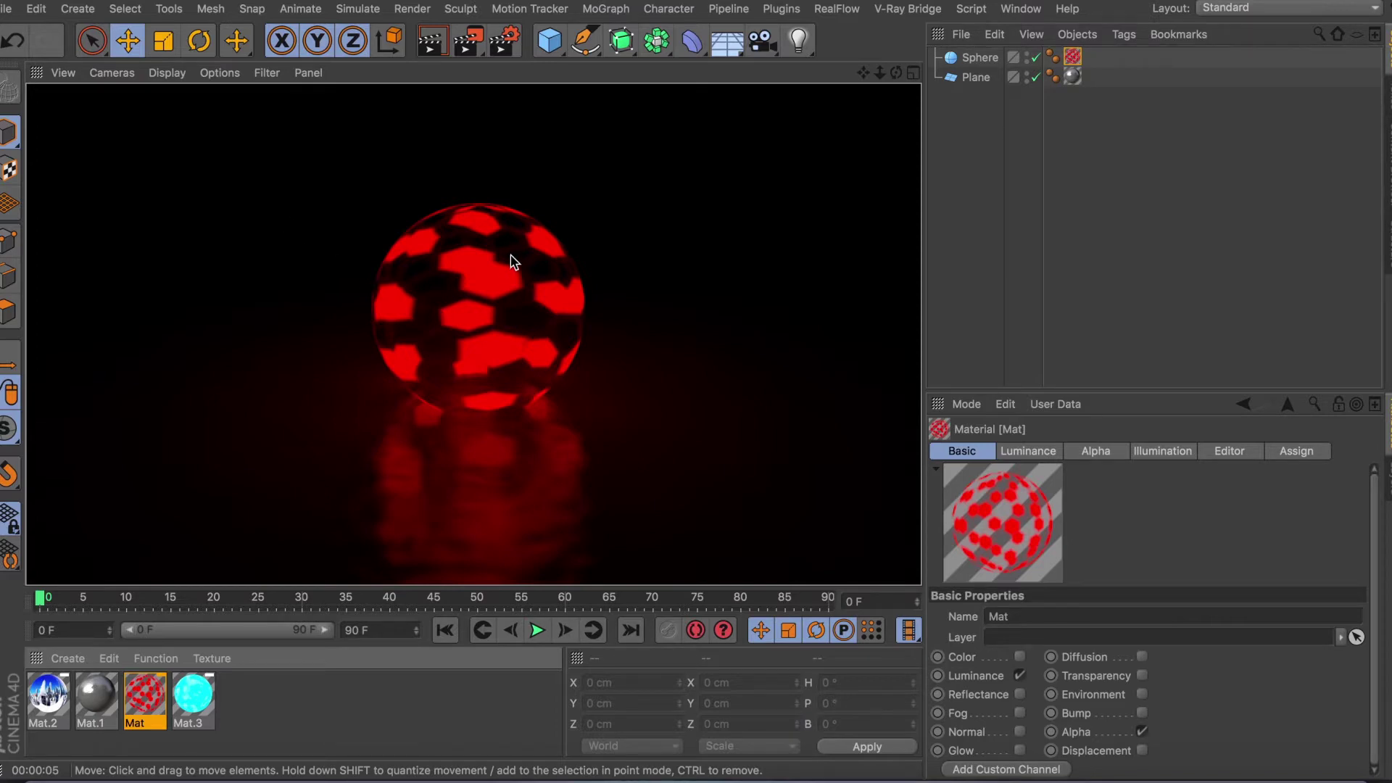
Switch to the test 4.c4d scene and examine how the green and yellow planes are arranged above the sphere
{"action": "left_click", "coordinate": [597, 211]}
{"action": "left_click", "coordinate": [1019, 10]}
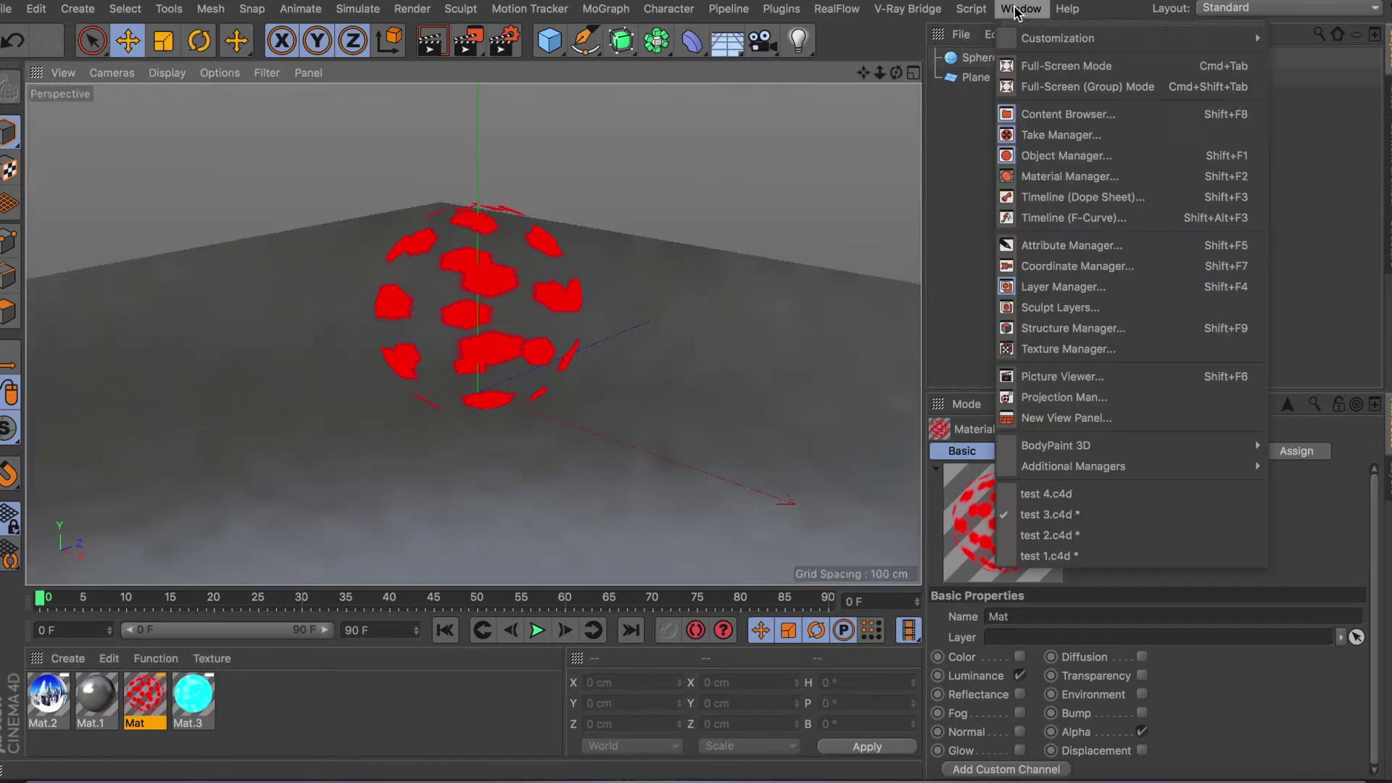
{"action": "left_click", "coordinate": [1081, 495]}
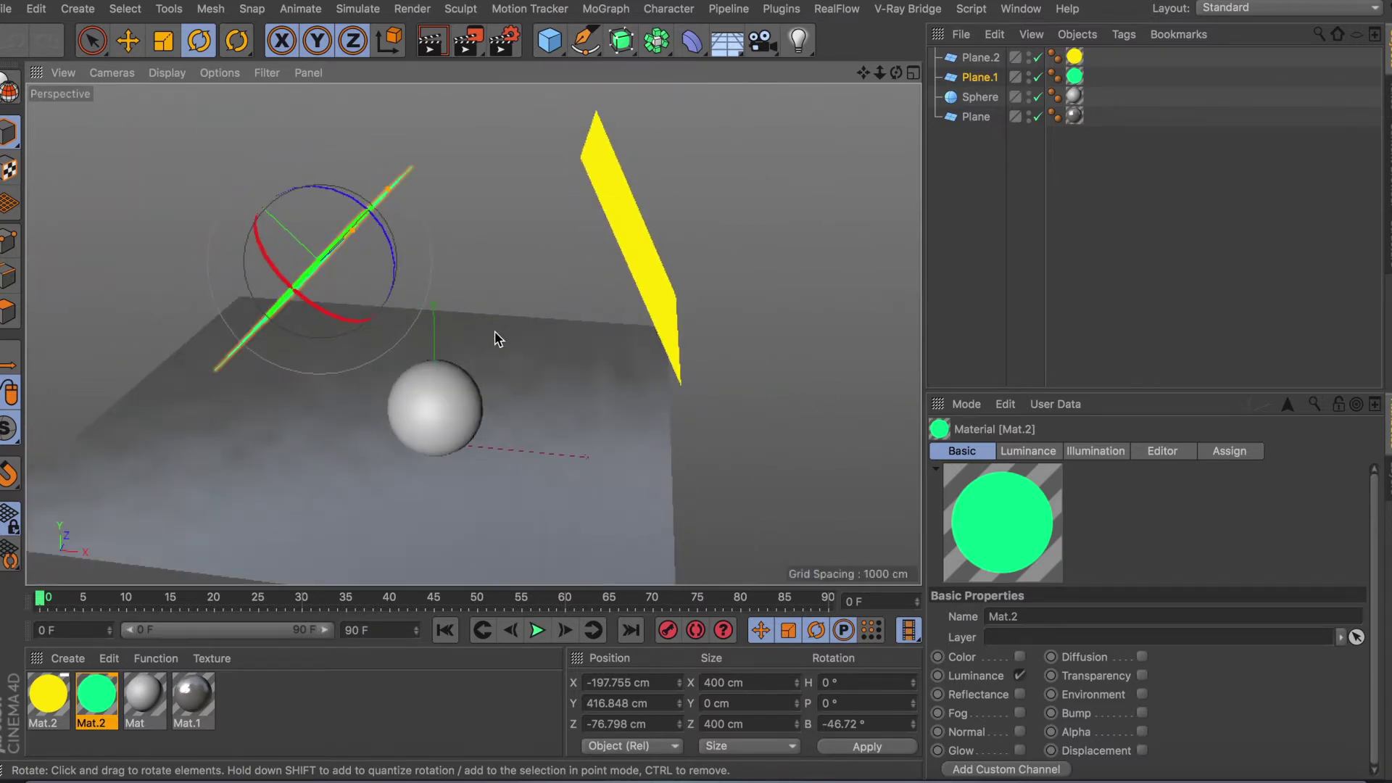
{"action": "left_click", "coordinate": [802, 48]}
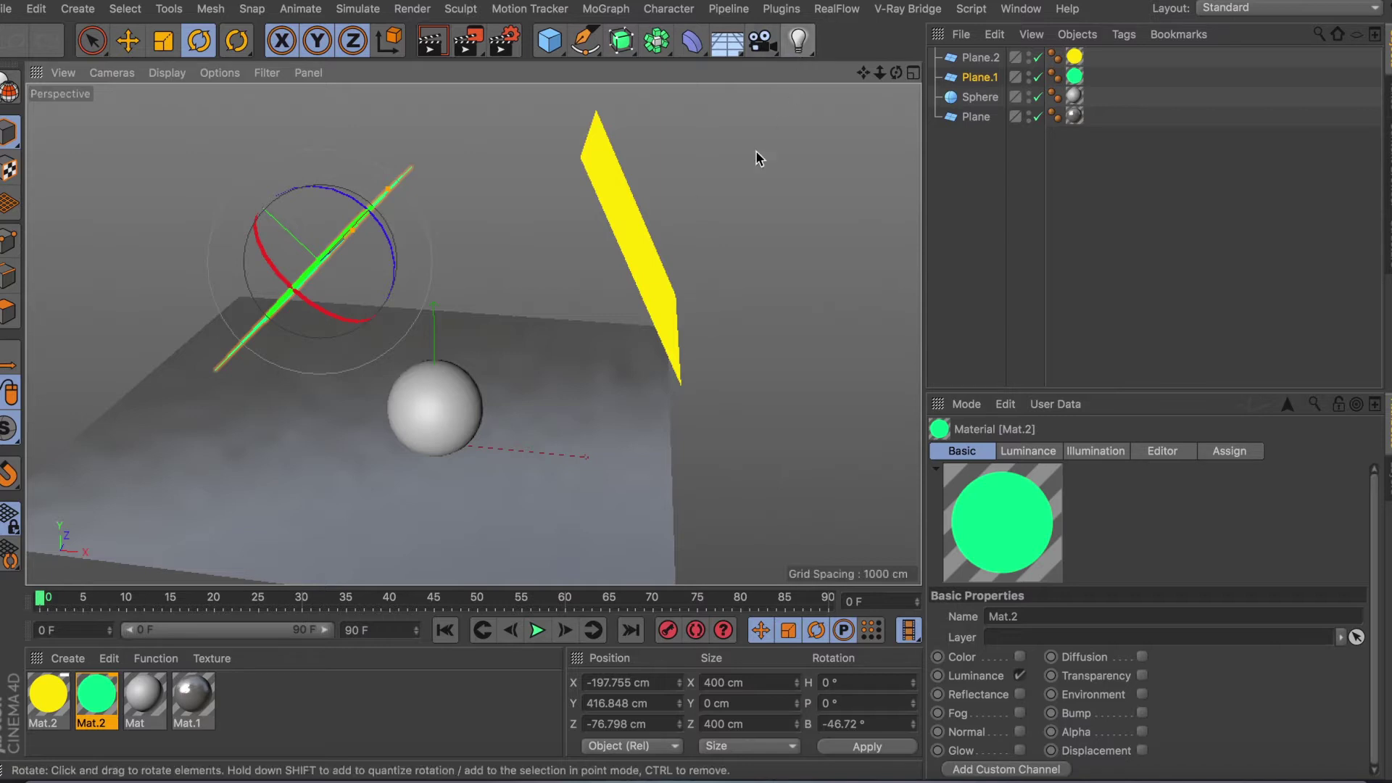
{"action": "left_click_drag", "start_coordinate": [424, 353], "coordinate": [258, 281], "text": "alt"}
{"action": "scroll", "coordinate": [540, 283], "scroll_direction": "down", "scroll_amount": 5}
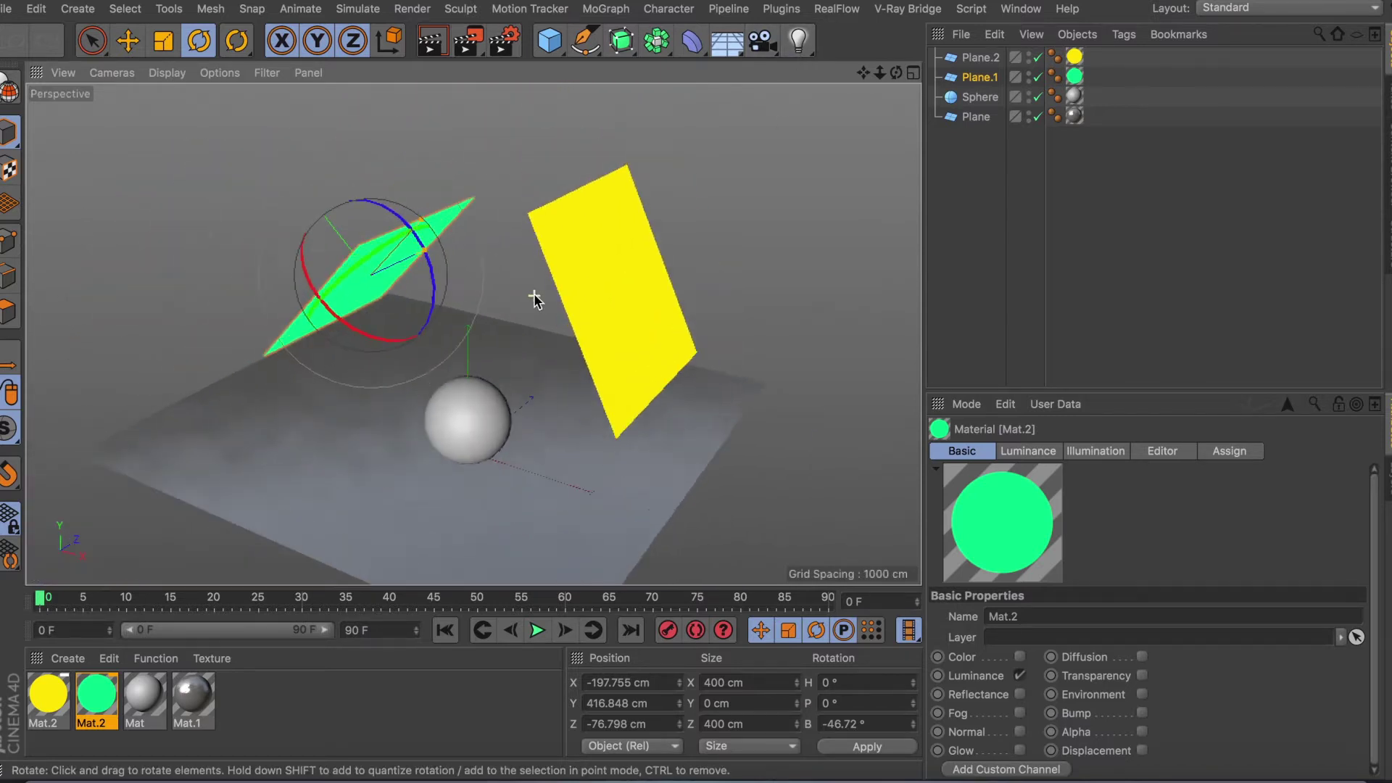
{"action": "left_click_drag", "start_coordinate": [525, 315], "coordinate": [638, 305], "text": "alt"}
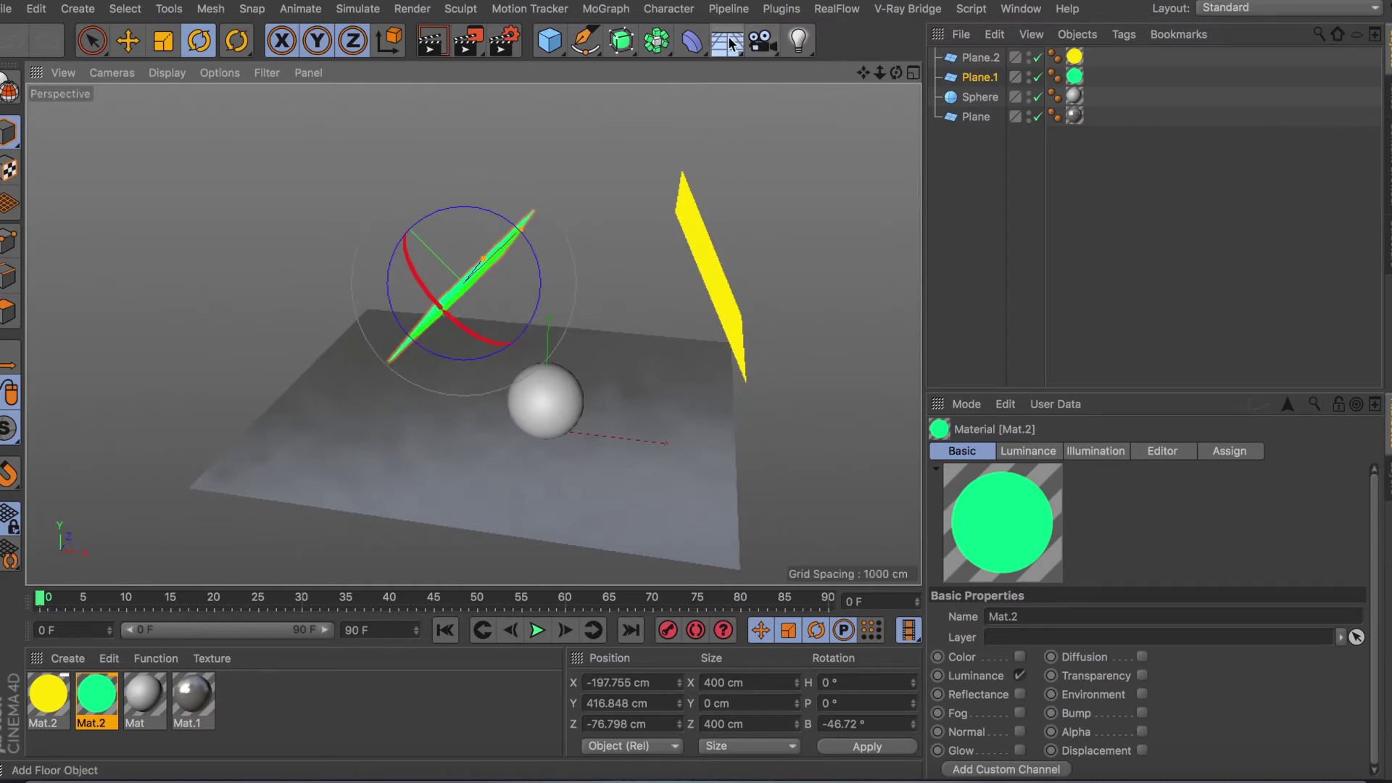
{"action": "left_click_drag", "start_coordinate": [549, 40], "coordinate": [606, 100]}
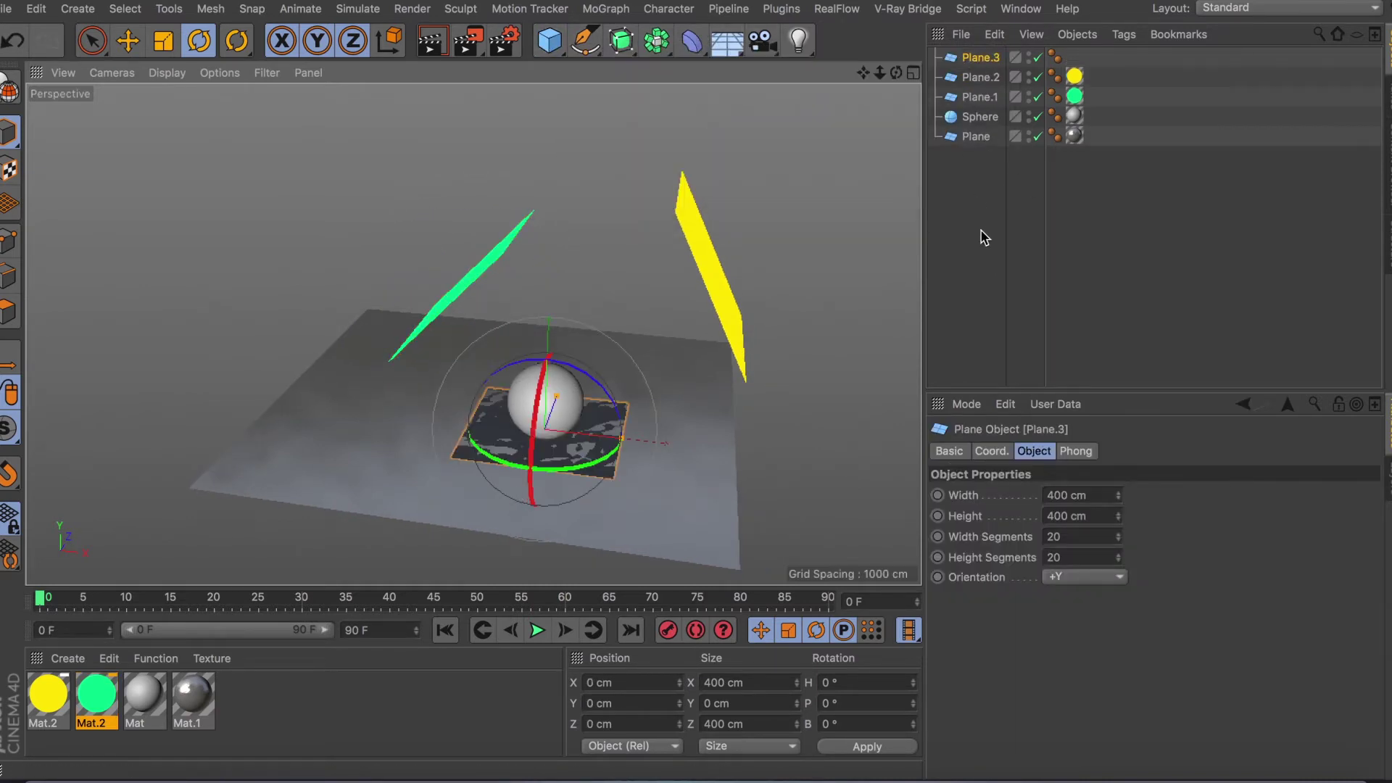
{"action": "left_click", "coordinate": [981, 77]}
{"action": "left_click", "coordinate": [985, 59]}
{"action": "key", "text": "Delete"}
Examine the Luminance settings of the green and yellow Mat.2 materials in the material editor, closing it after each one
{"action": "left_click_drag", "start_coordinate": [500, 435], "coordinate": [528, 403], "text": "alt"}
{"action": "scroll", "coordinate": [528, 404], "scroll_direction": "up", "scroll_amount": 3}
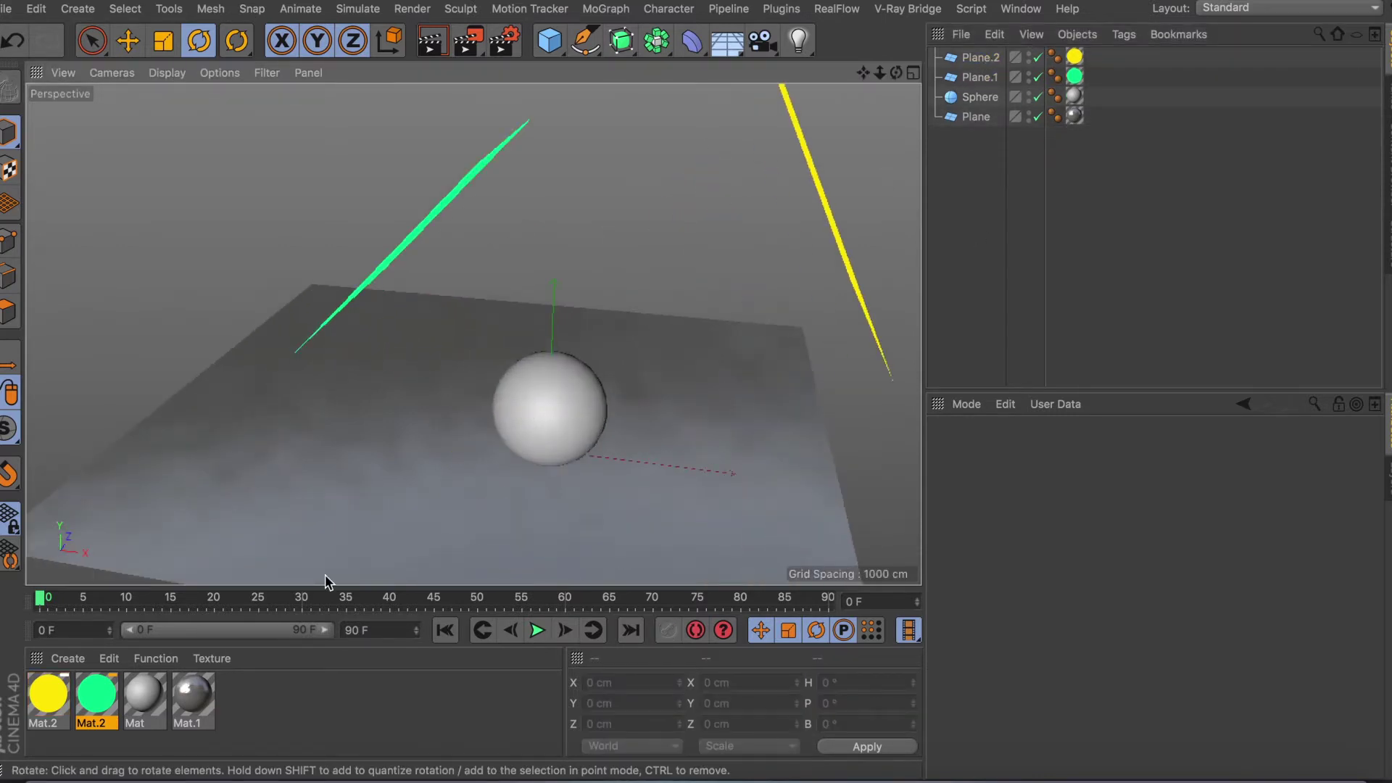
{"action": "double_click", "coordinate": [93, 696]}
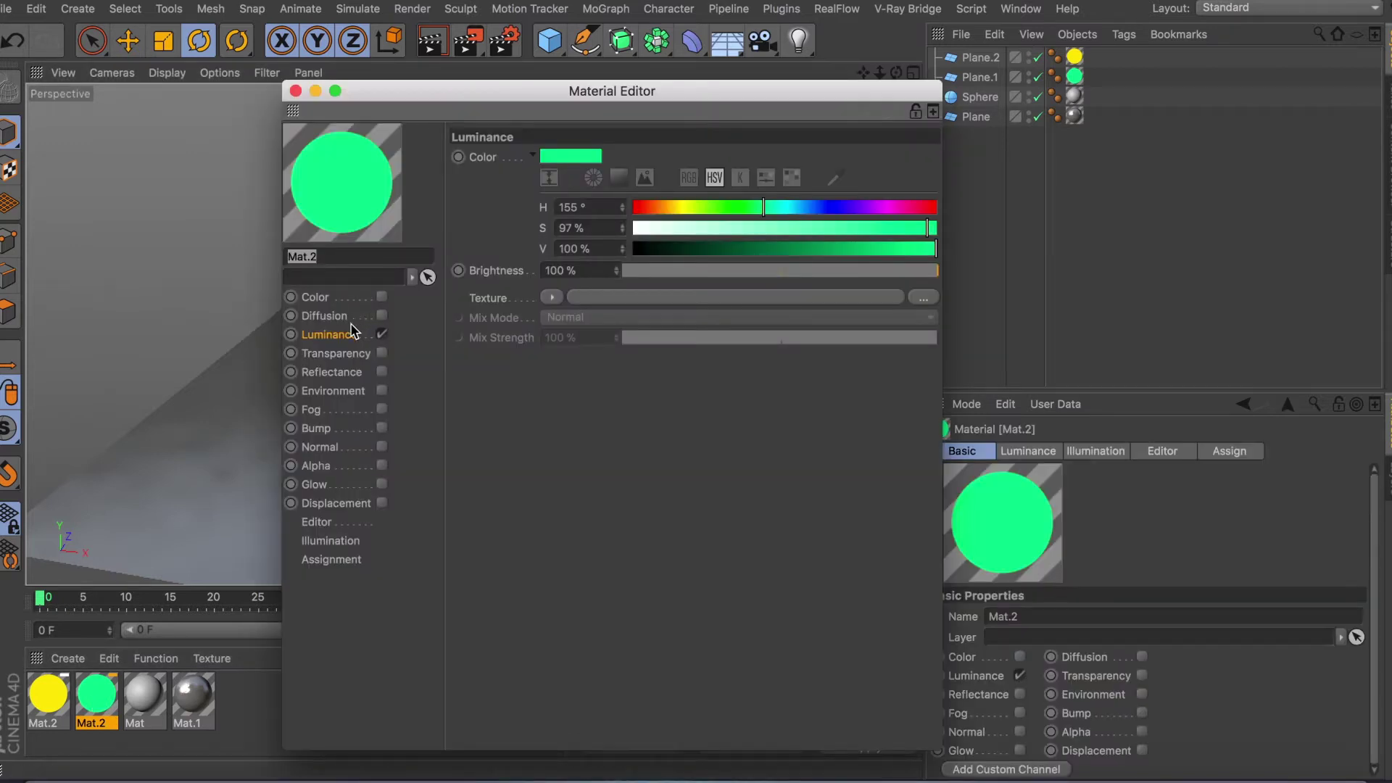
{"action": "left_click", "coordinate": [295, 91]}
{"action": "double_click", "coordinate": [48, 694]}
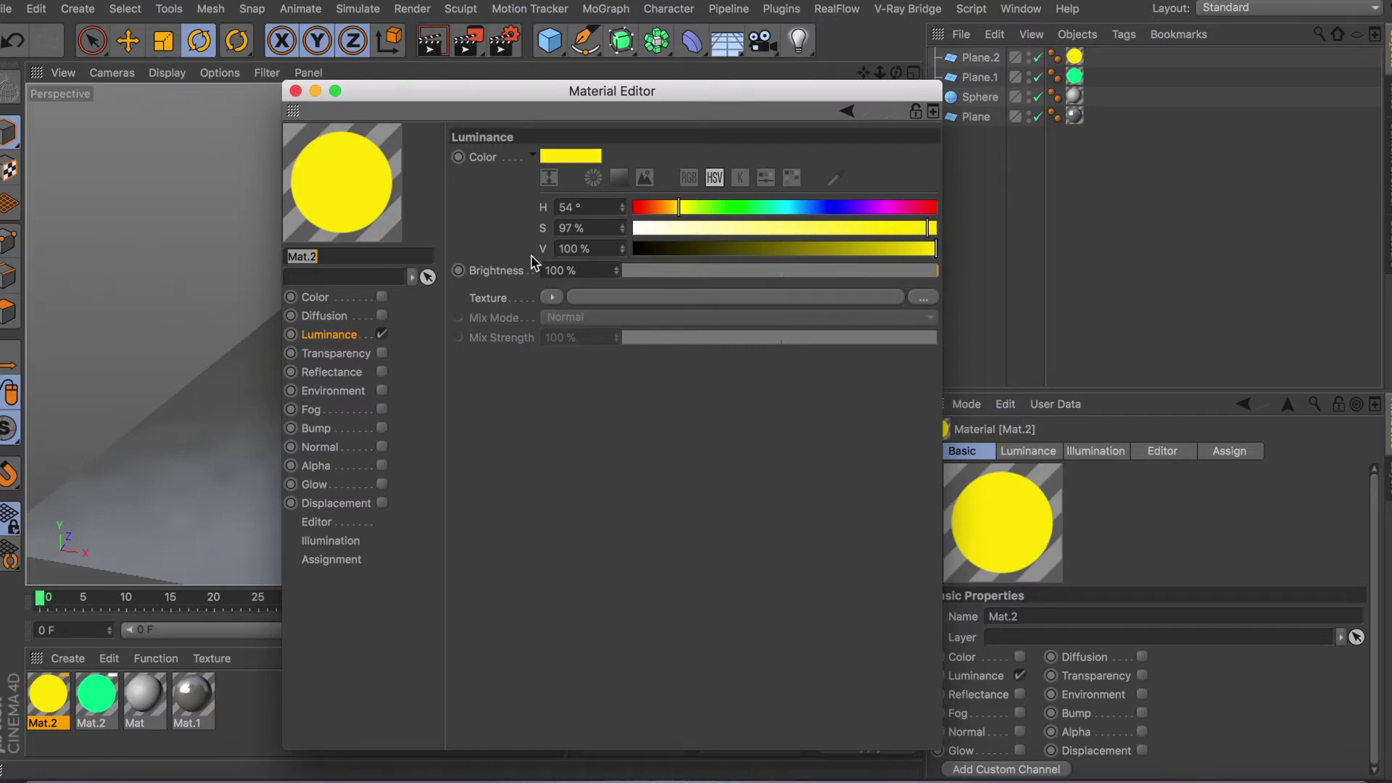
{"action": "left_click", "coordinate": [296, 92]}
Rotate the yellow plane to about H -186.8°, P -3.3°, B -63.9°, and select the green plane
{"action": "left_click_drag", "start_coordinate": [631, 293], "coordinate": [682, 312], "text": "alt"}
{"action": "left_click", "coordinate": [720, 263]}
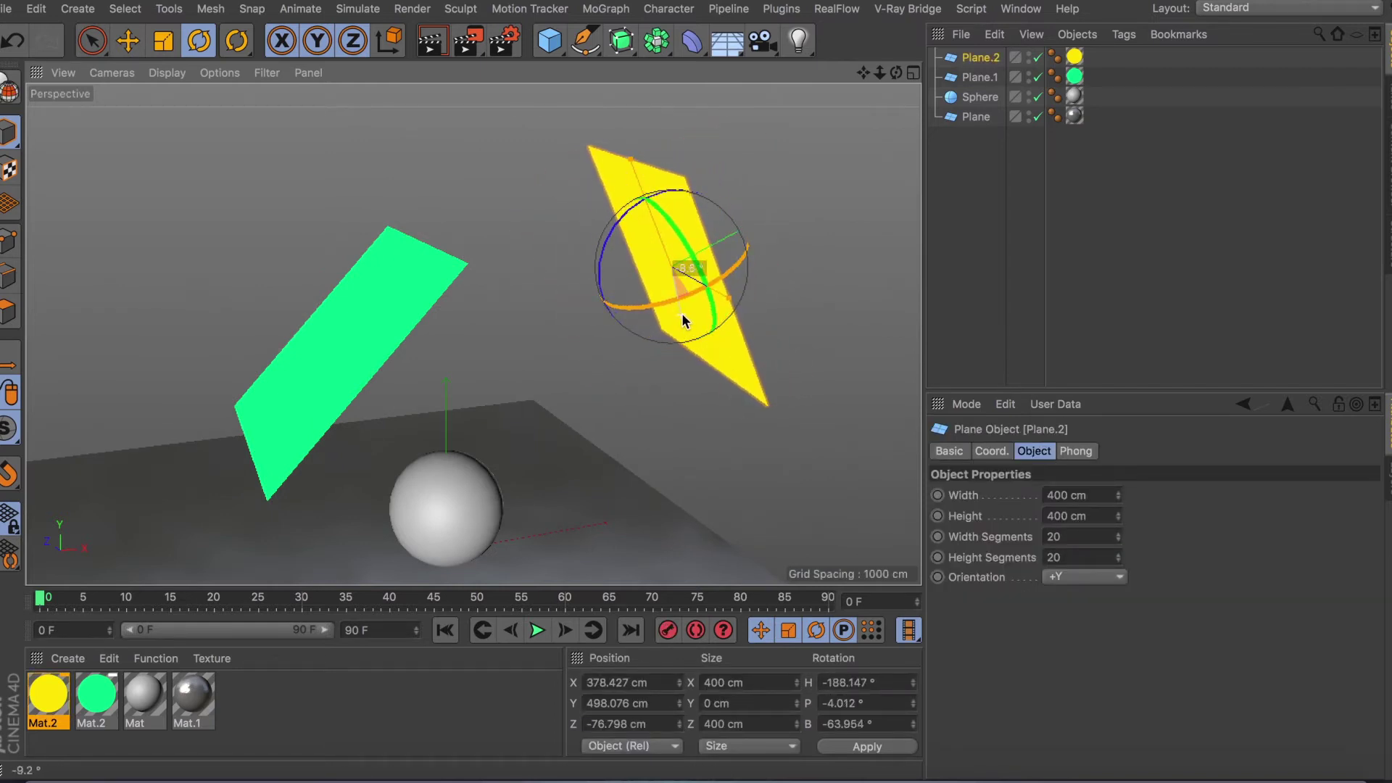
{"action": "left_click_drag", "start_coordinate": [547, 418], "coordinate": [264, 422], "text": "alt"}
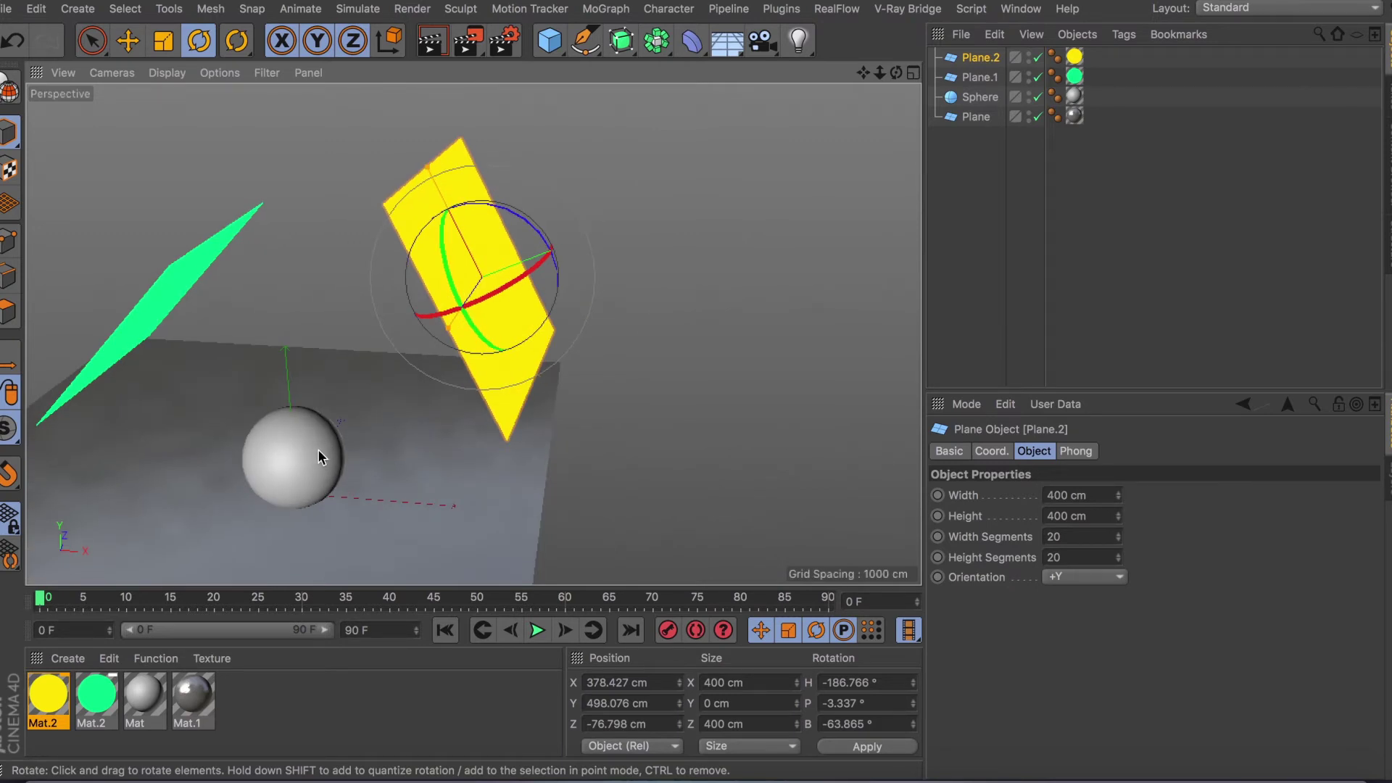
{"action": "left_click_drag", "start_coordinate": [323, 429], "coordinate": [415, 398], "text": "alt"}
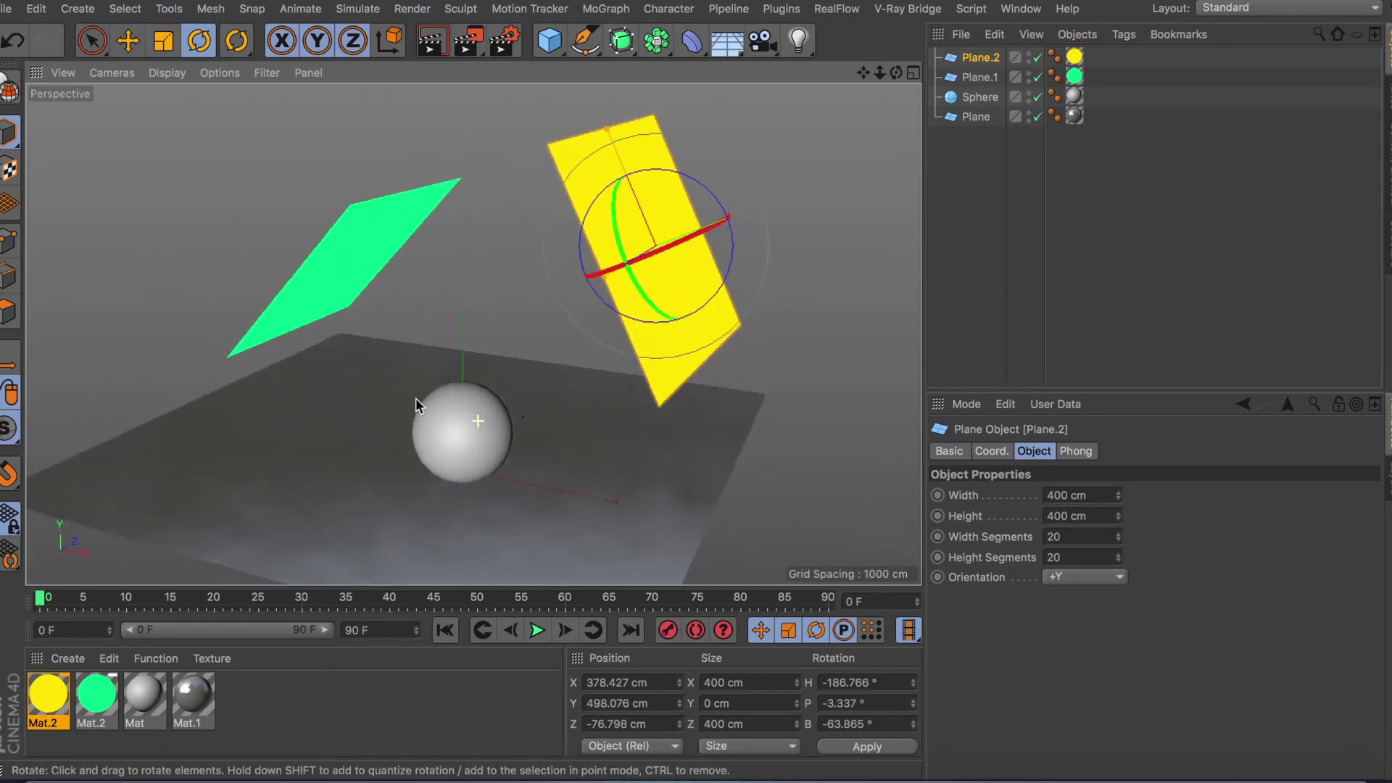
{"action": "left_click", "coordinate": [330, 327]}
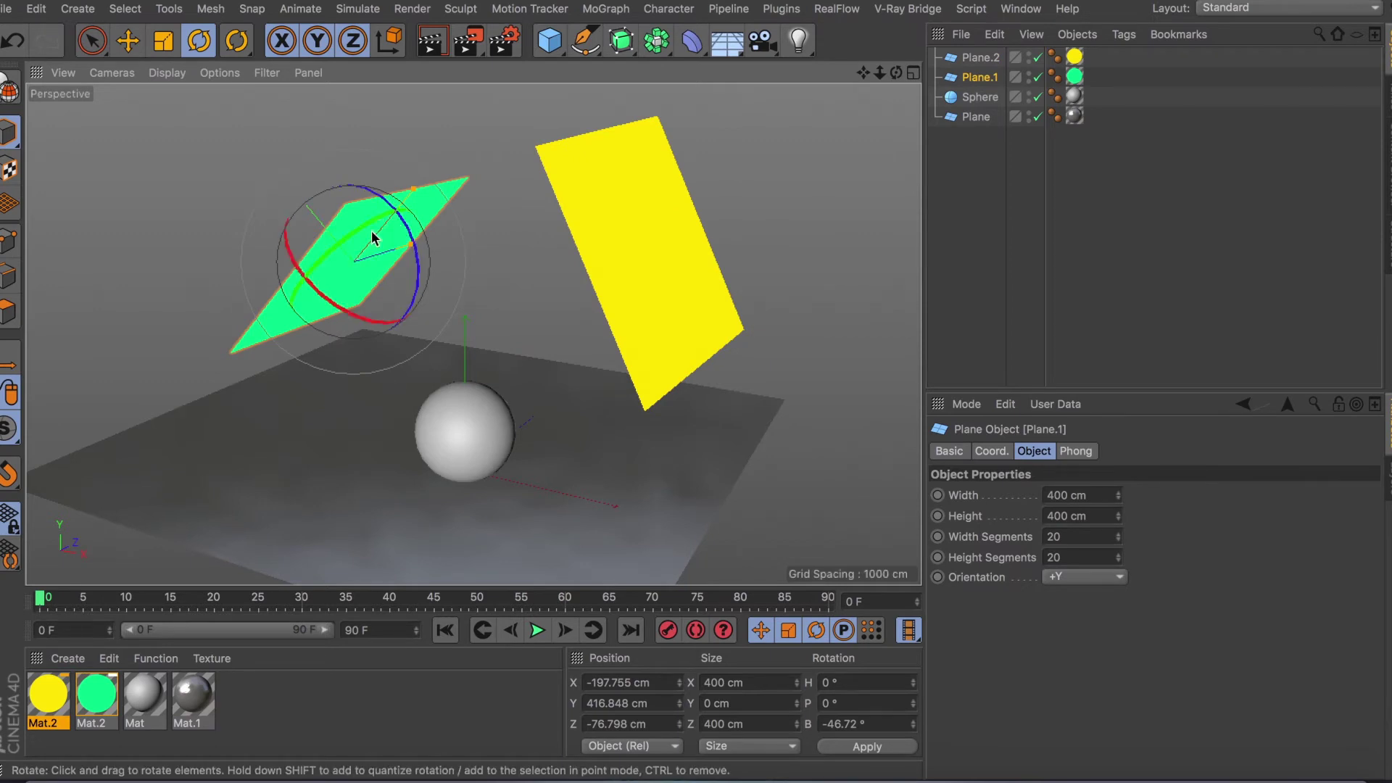
Check the Global Illumination render settings and render the perspective view with both colored planes lighting the sphere
{"action": "left_click_drag", "start_coordinate": [412, 323], "coordinate": [473, 332], "text": "alt"}
{"action": "left_click", "coordinate": [506, 41]}
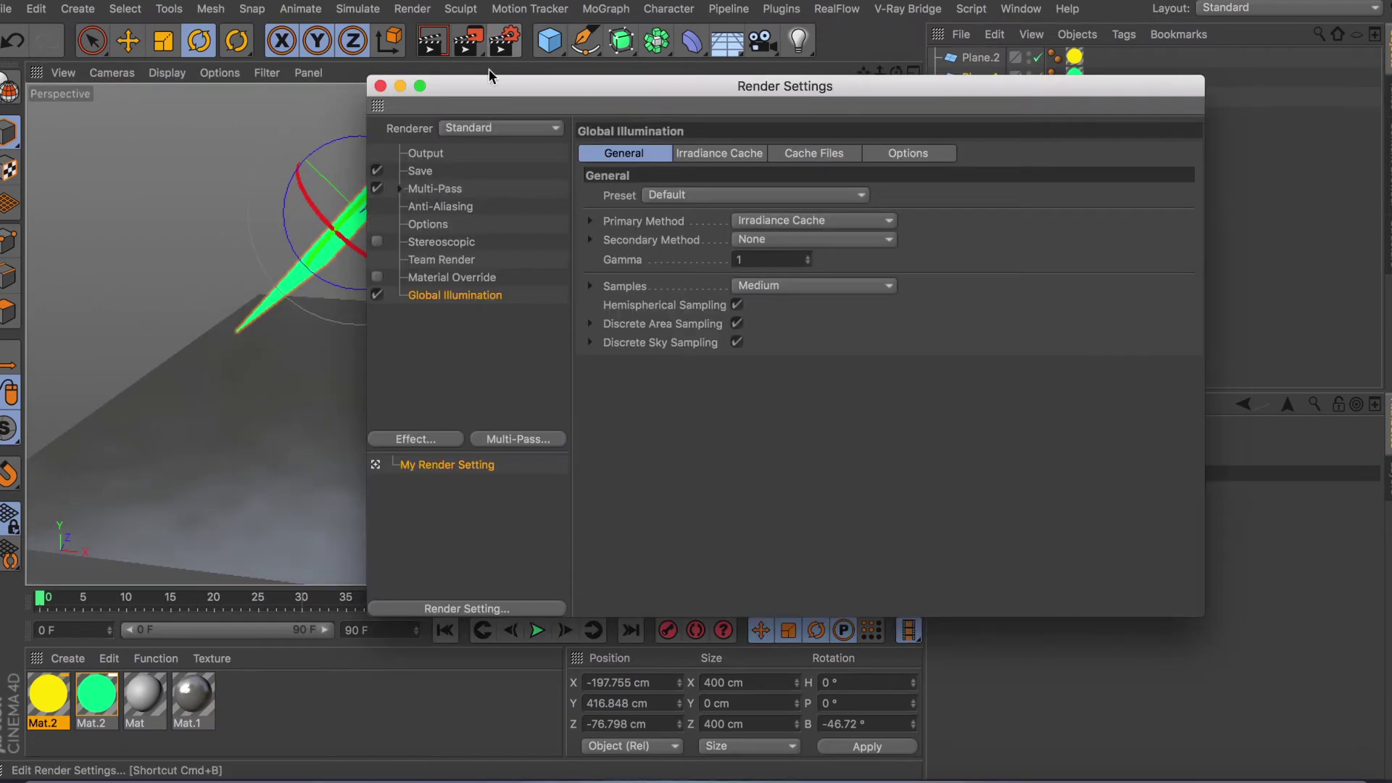
{"action": "left_click", "coordinate": [380, 86]}
{"action": "mouse_move", "coordinate": [481, 217]}
{"action": "left_mouse_down", "text": "alt"}
{"action": "mouse_move", "coordinate": [503, 242]}
{"action": "mouse_move", "coordinate": [457, 171]}
{"action": "mouse_move", "coordinate": [450, 239]}
{"action": "mouse_move", "coordinate": [463, 221]}
{"action": "left_mouse_up", "text": "alt"}
{"action": "left_click", "coordinate": [432, 41]}
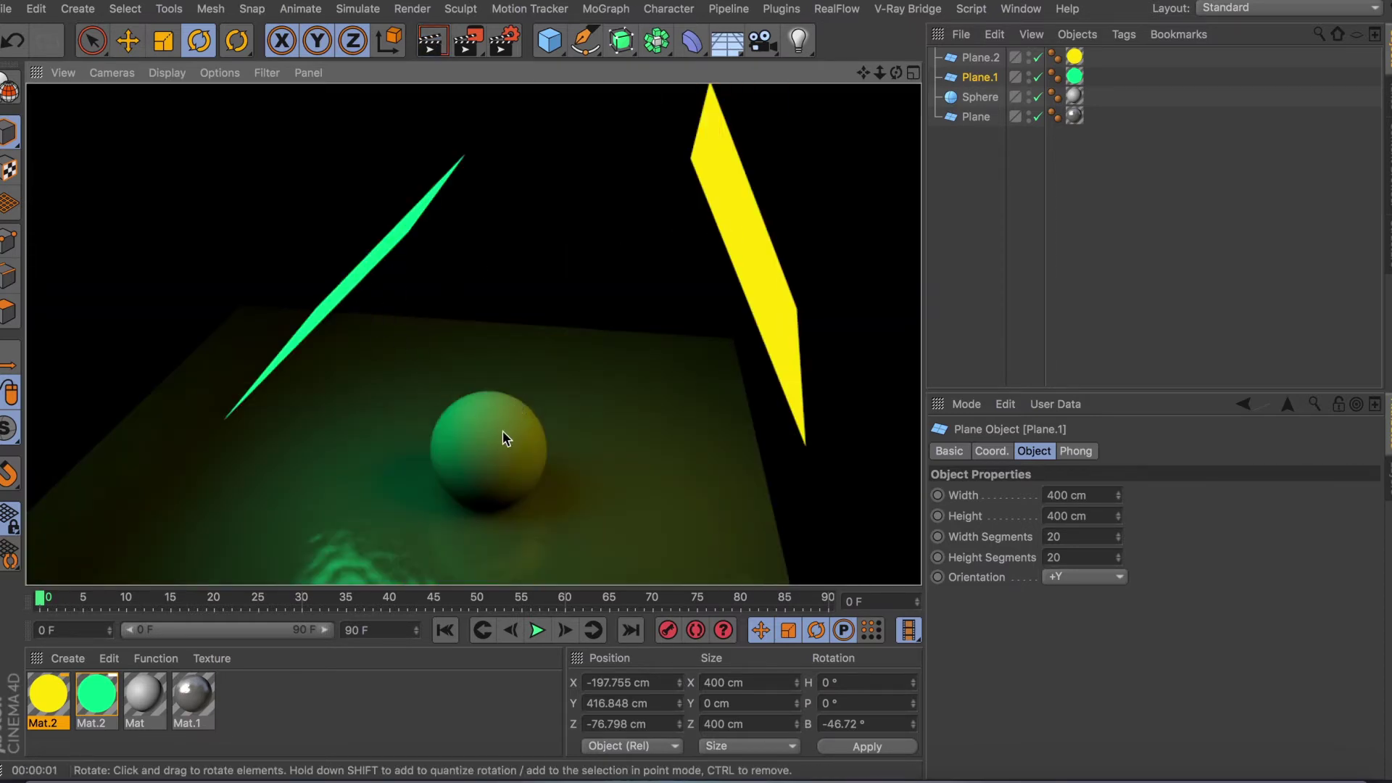
Disable the green and yellow planes, Plane.1 and Plane.2, and render the perspective view without them
{"action": "left_click", "coordinate": [971, 150]}
{"action": "left_click", "coordinate": [1038, 77]}
{"action": "left_click", "coordinate": [1039, 58]}
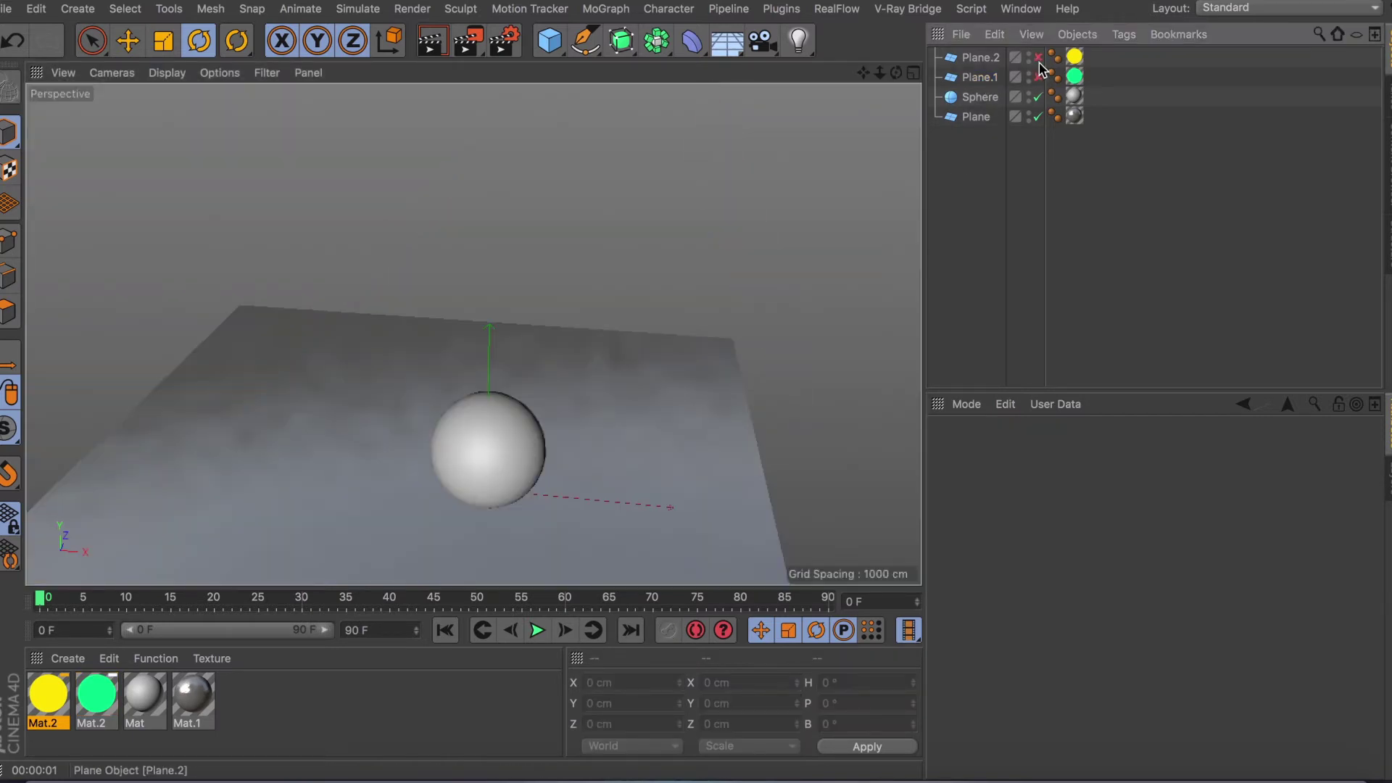
{"action": "left_click", "coordinate": [432, 41]}
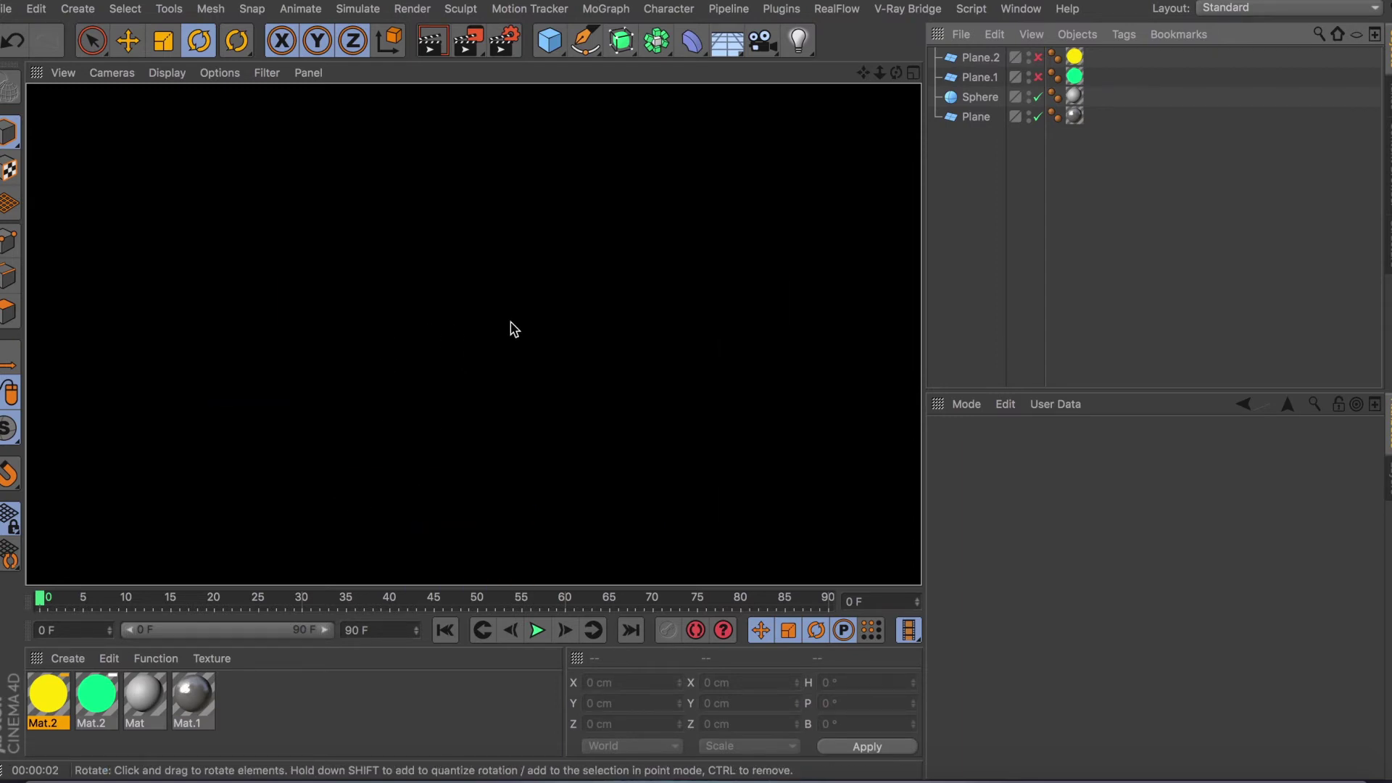
Enable Plane.1 and Plane.2 again and render the perspective view with both colored planes
{"action": "left_click", "coordinate": [665, 304]}
{"action": "left_click", "coordinate": [1039, 76]}
{"action": "left_click", "coordinate": [1039, 57]}
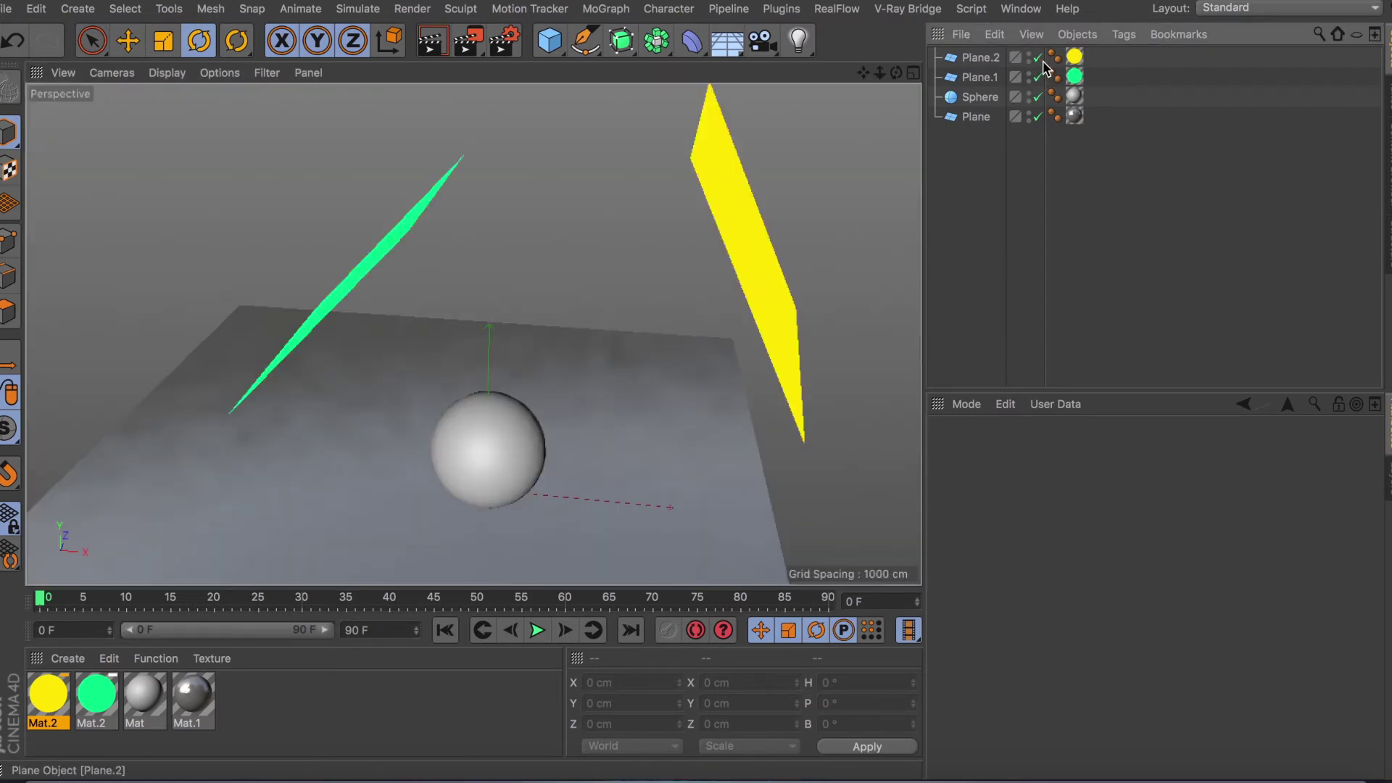
{"action": "left_click", "coordinate": [432, 41]}
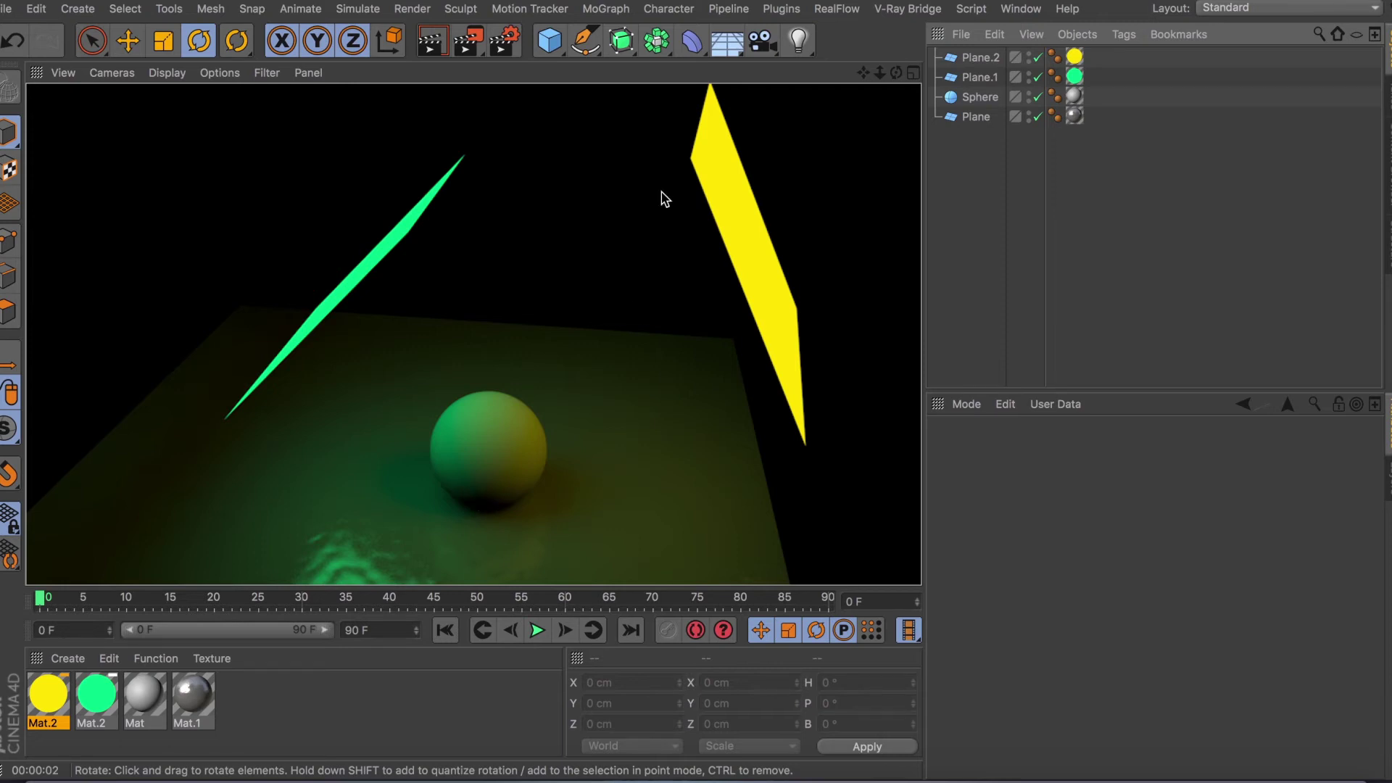
Turn off Global Illumination in the render settings and render the perspective view for comparison
{"action": "left_click", "coordinate": [631, 206]}
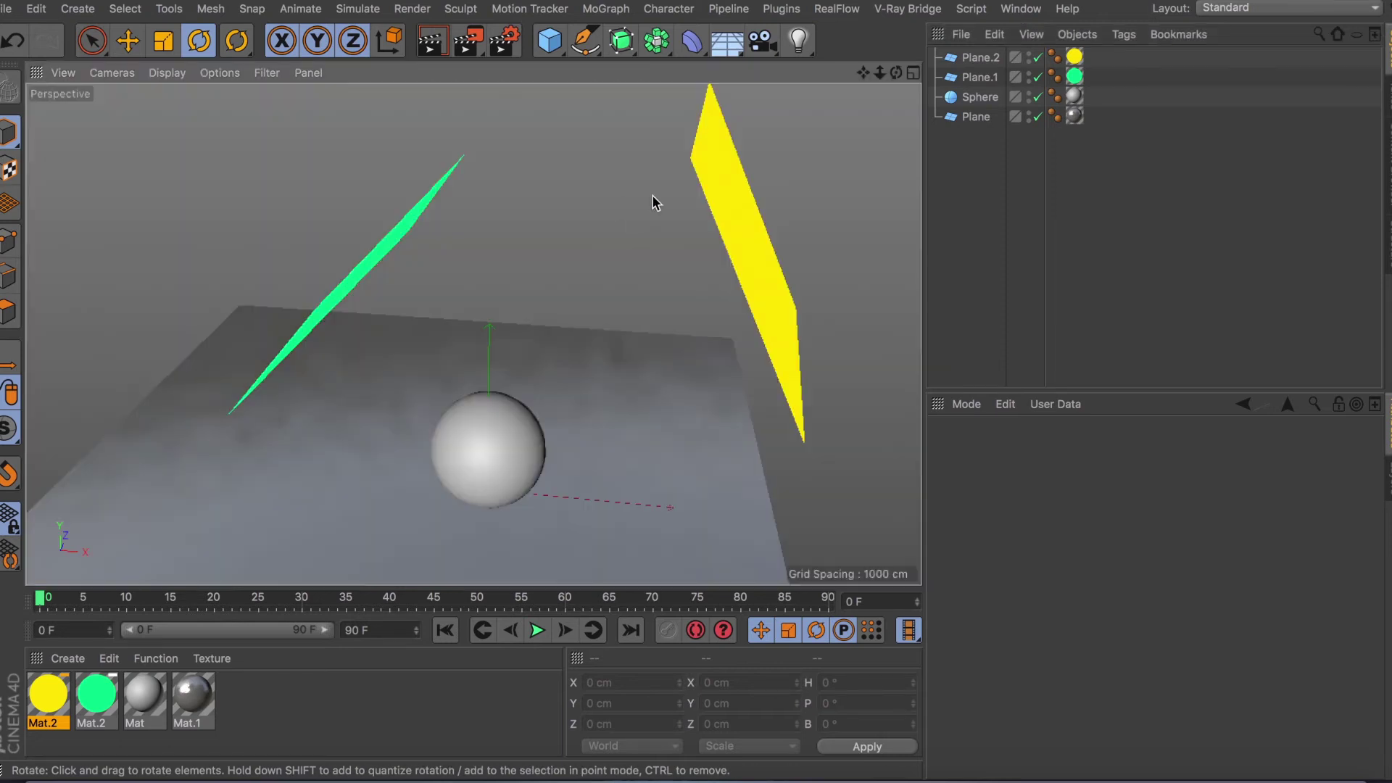
{"action": "left_click", "coordinate": [506, 40]}
{"action": "left_click", "coordinate": [377, 295]}
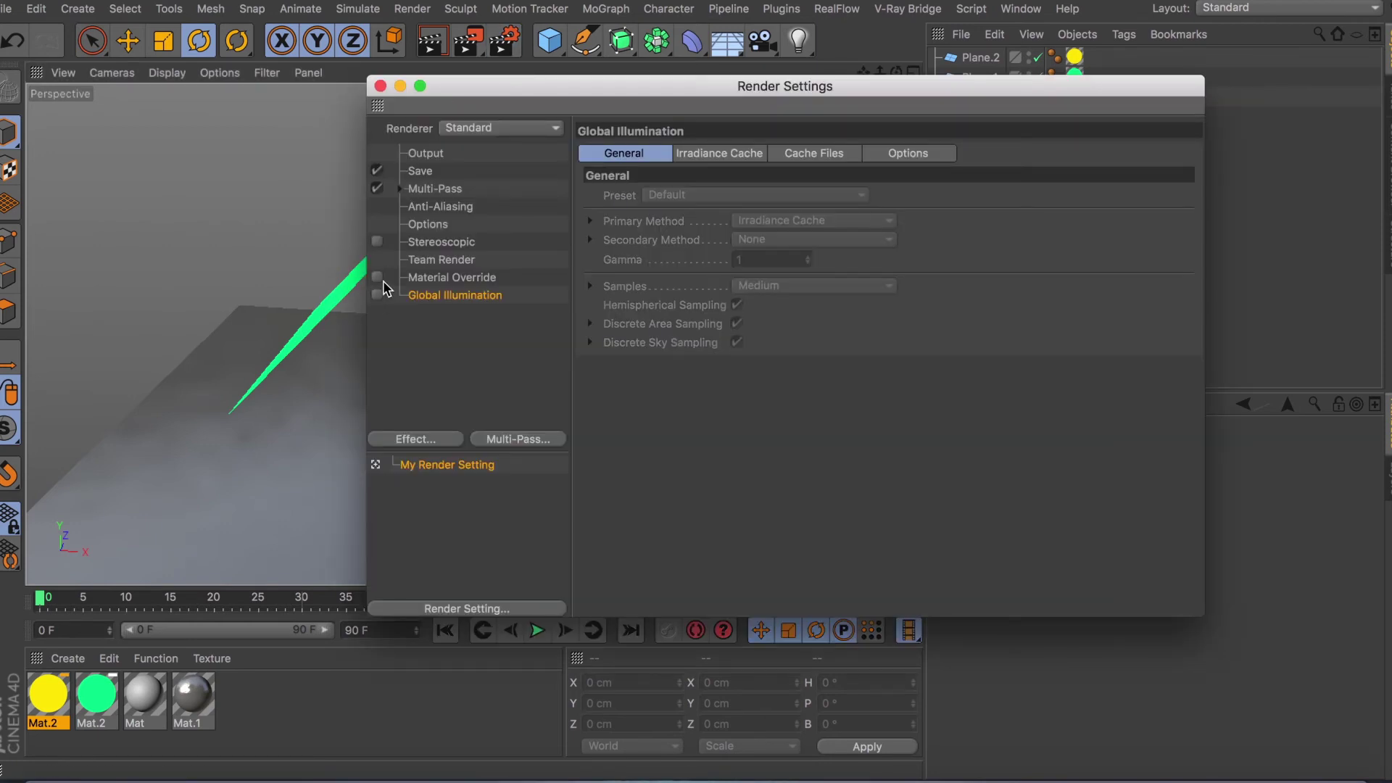
{"action": "left_click", "coordinate": [380, 85]}
{"action": "left_click", "coordinate": [433, 40]}
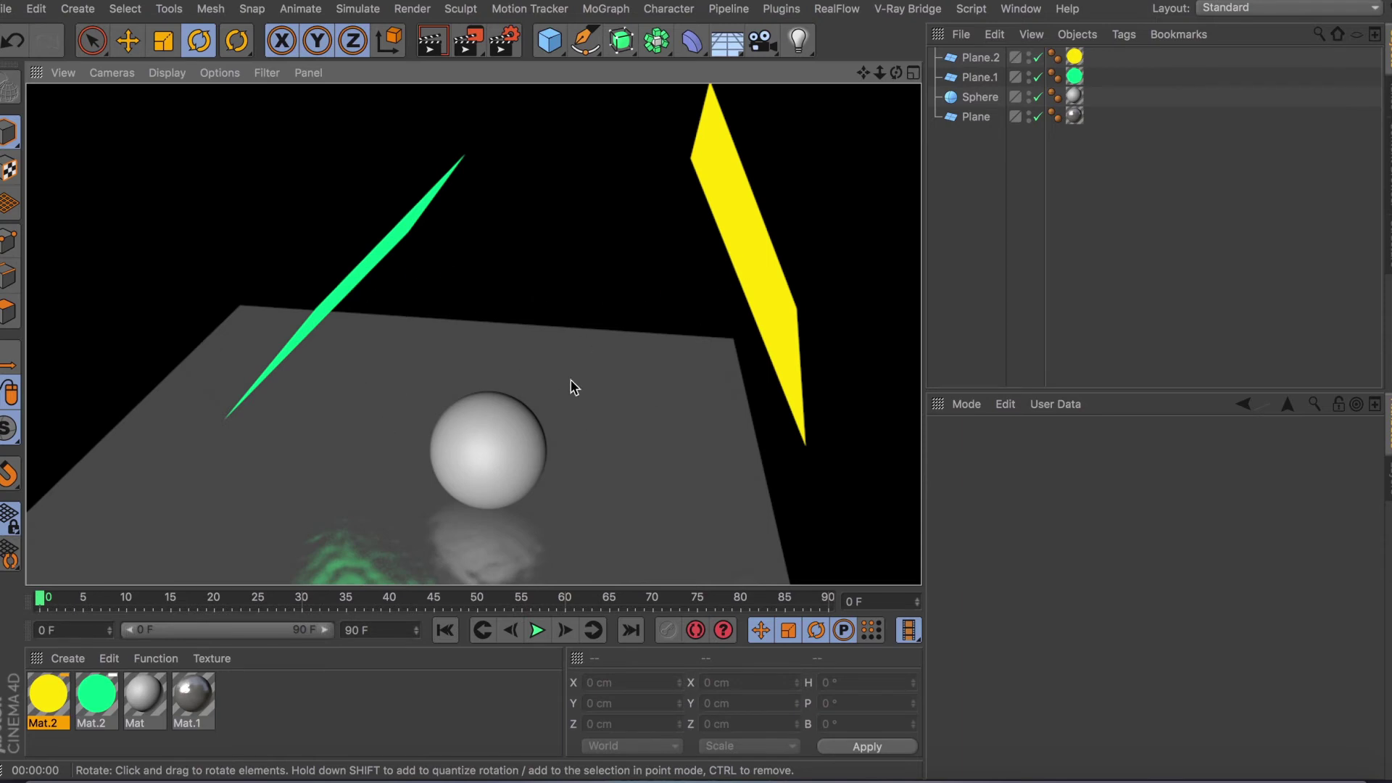
{"action": "left_click", "coordinate": [626, 314]}
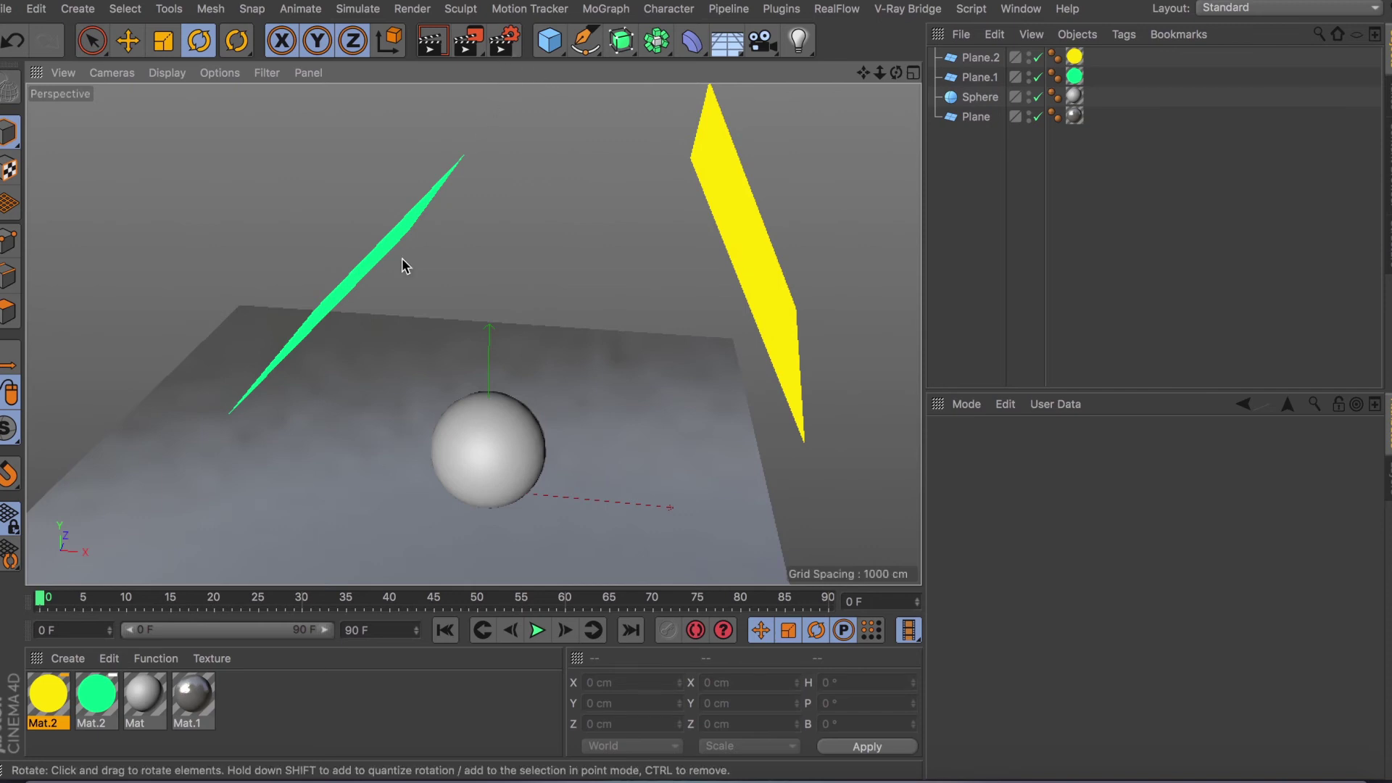
Open the green Mat.2 material and examine its Luminance texture options and its Alpha, Diffusion and Color channels
{"action": "double_click", "coordinate": [101, 707]}
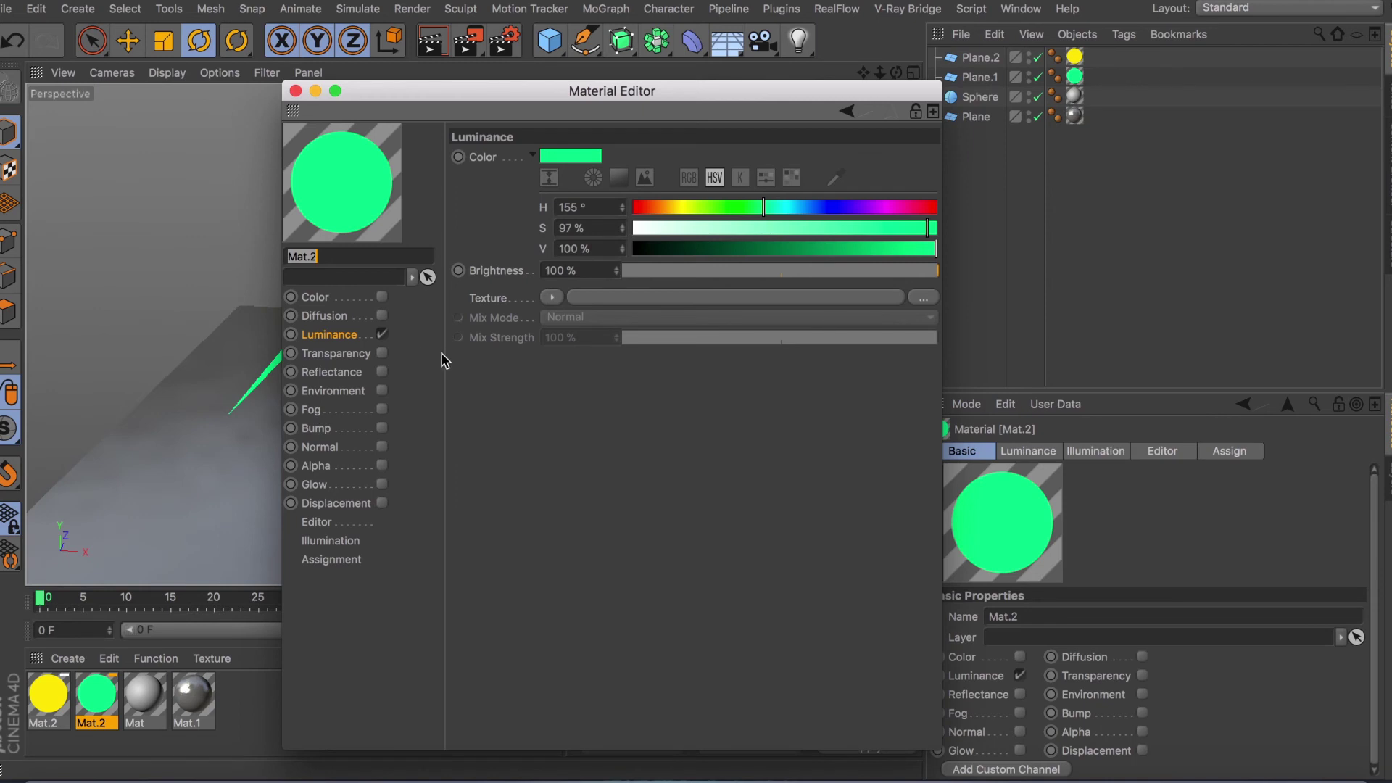
{"action": "left_click", "coordinate": [551, 299]}
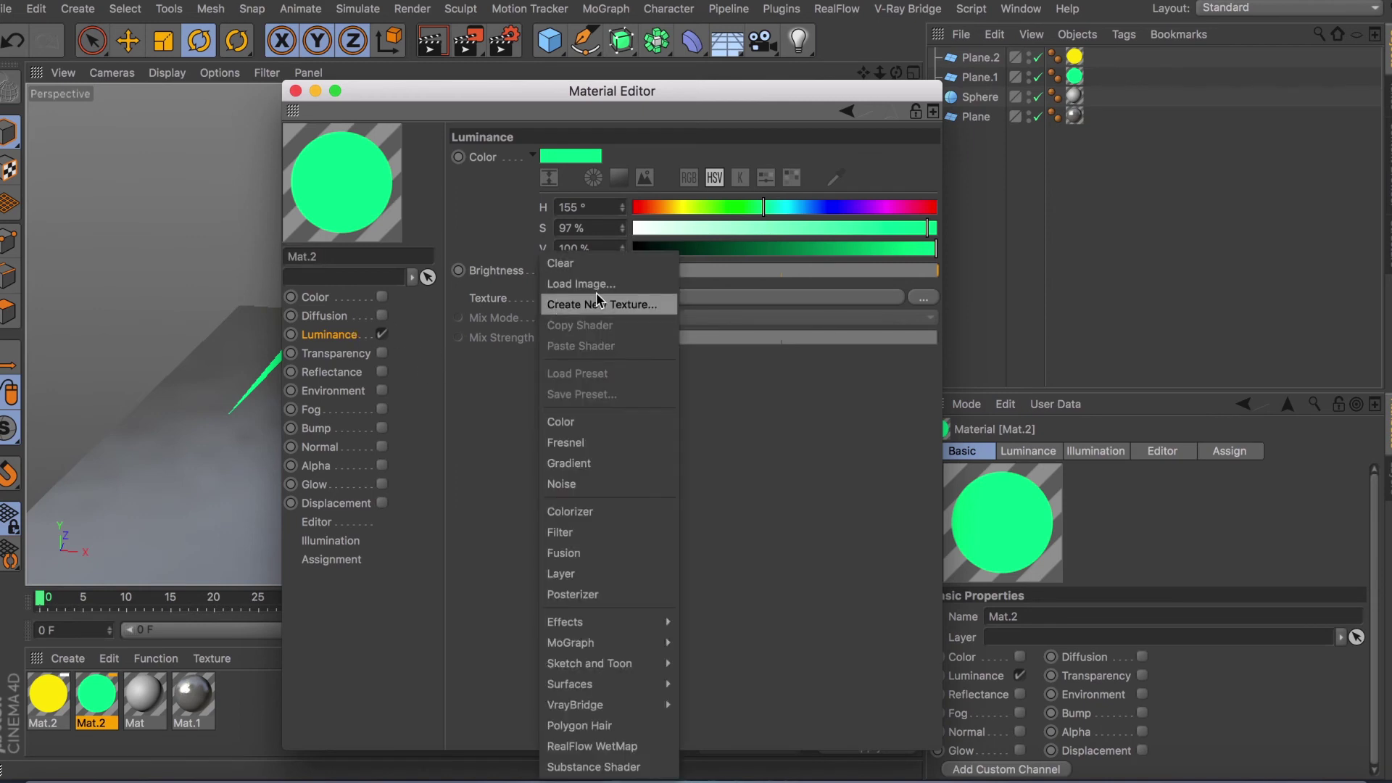
{"action": "left_click", "coordinate": [776, 387]}
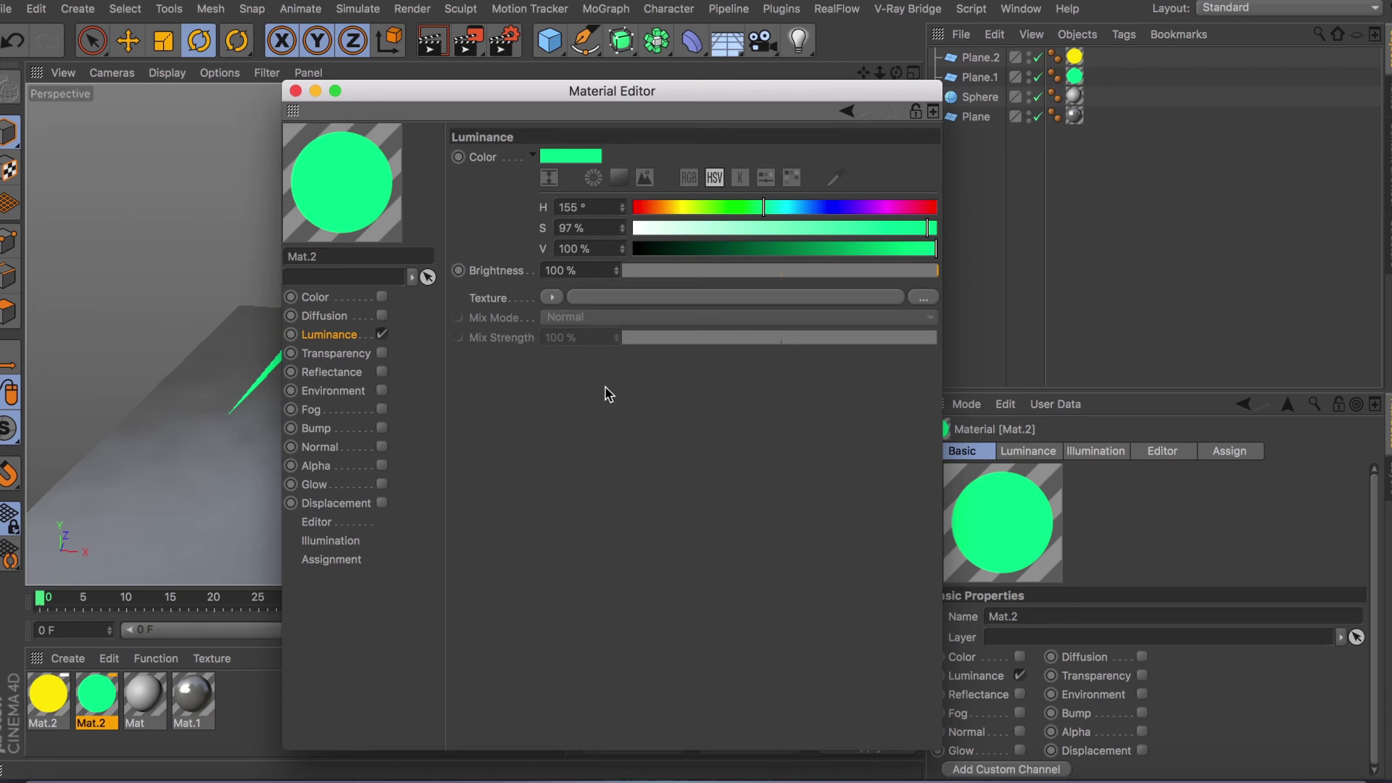
{"action": "left_click", "coordinate": [333, 467]}
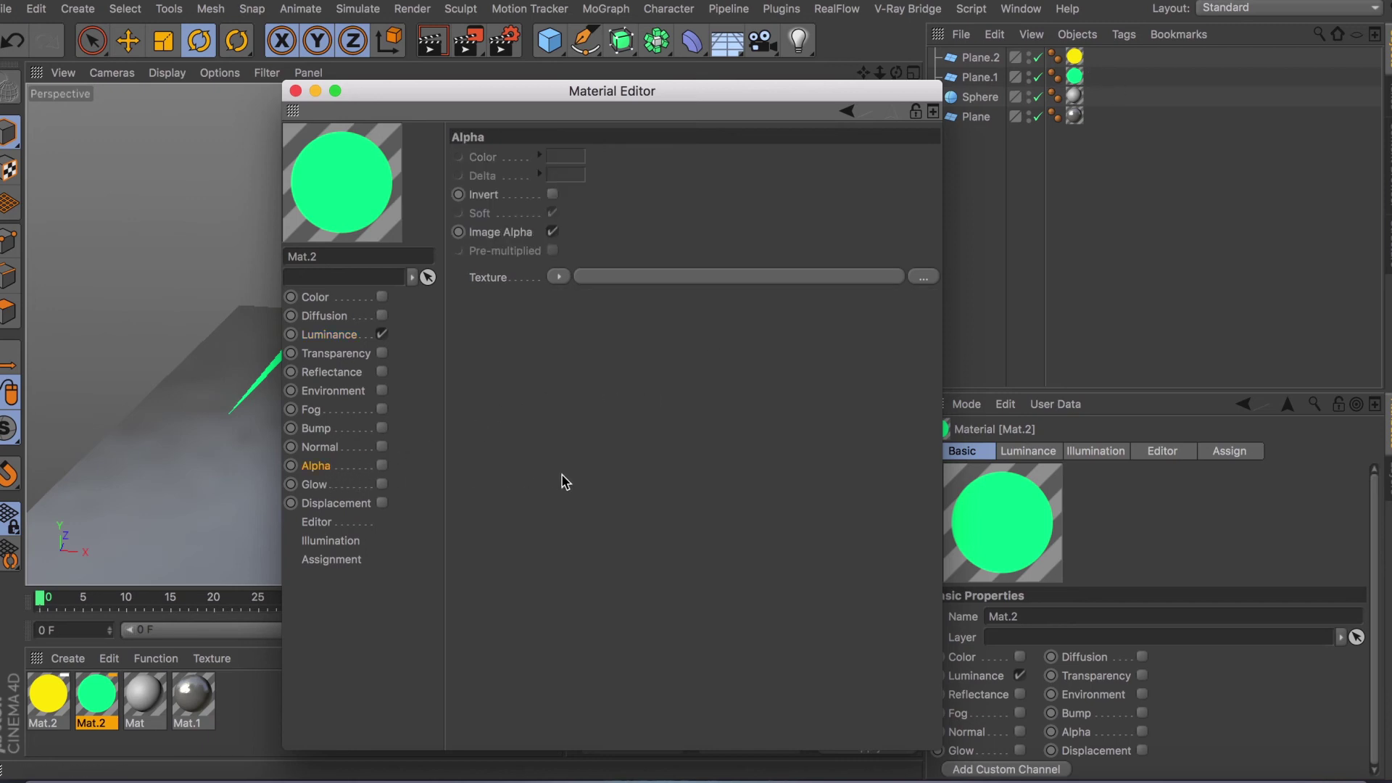
{"action": "left_click", "coordinate": [359, 337]}
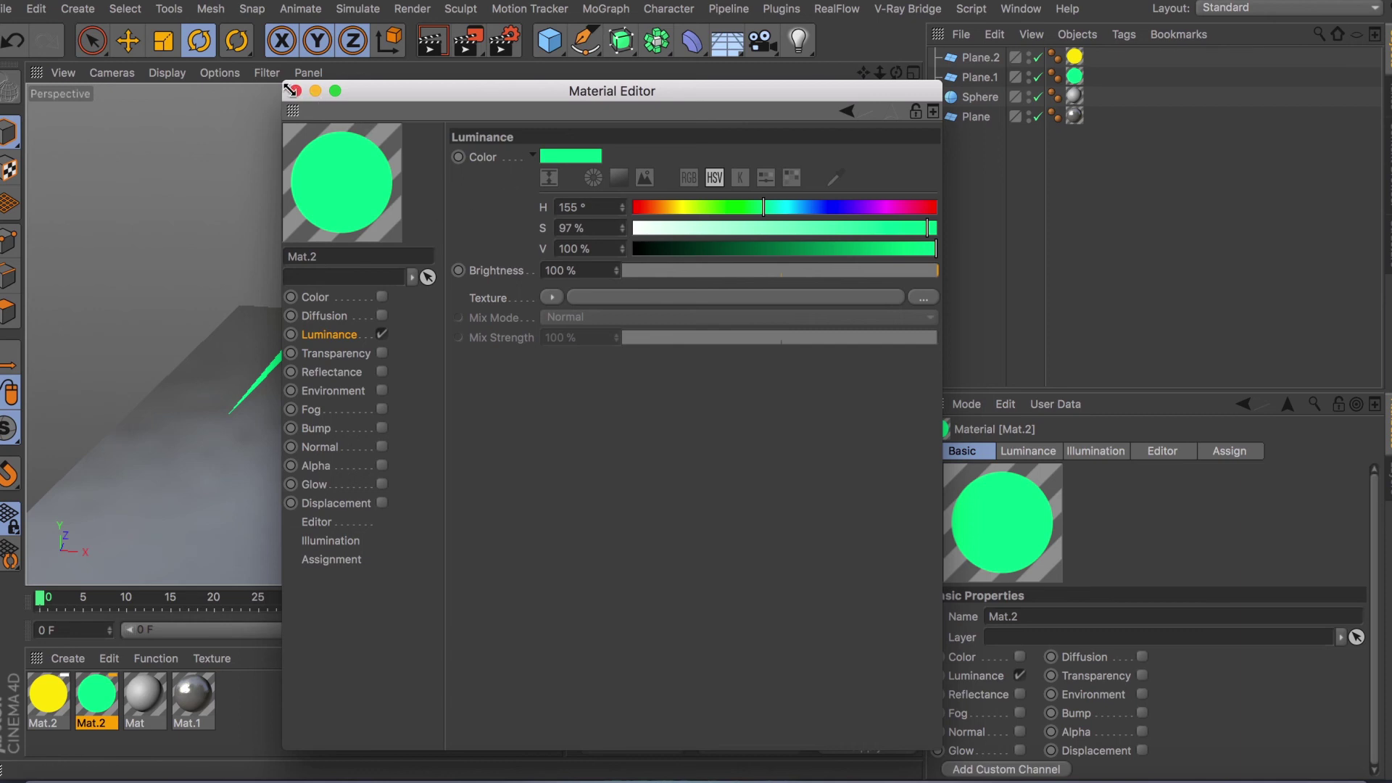
{"action": "left_click", "coordinate": [334, 316]}
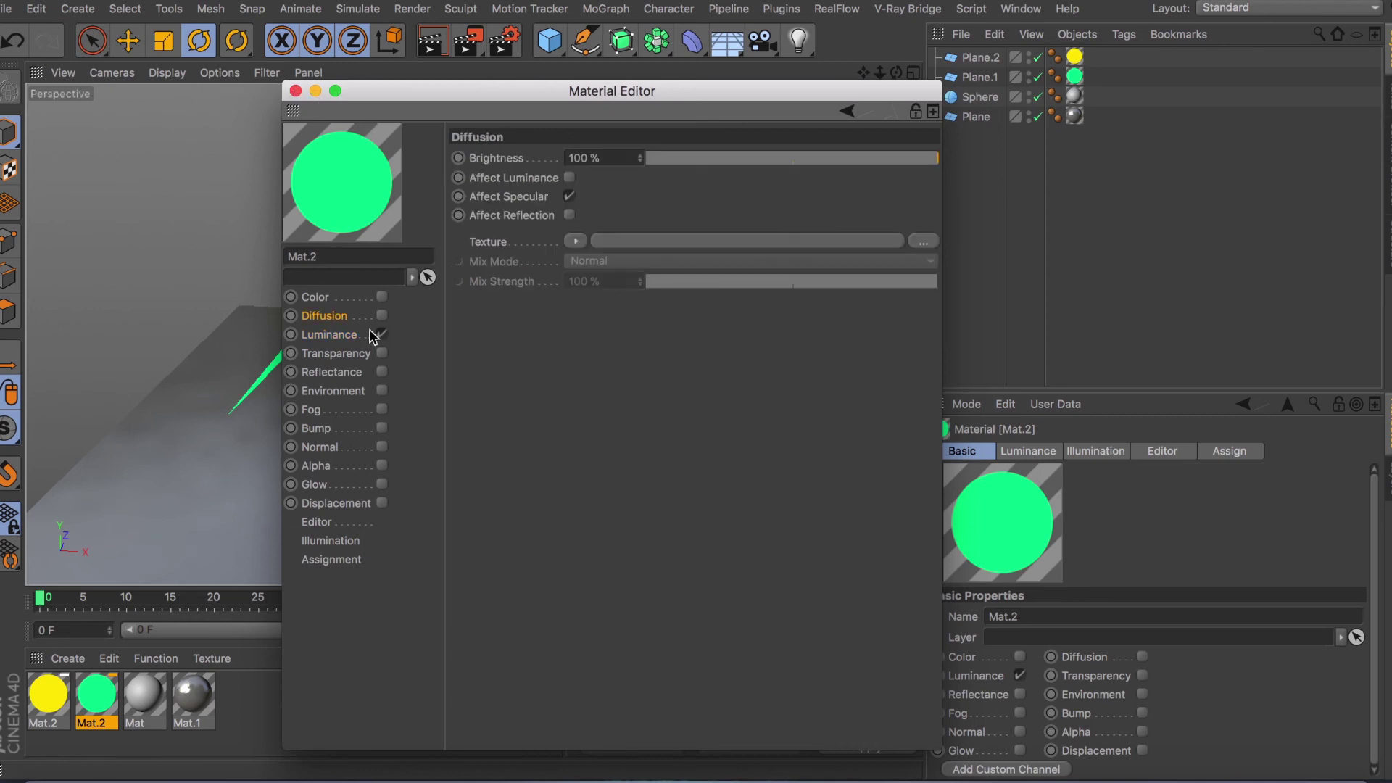
{"action": "left_click", "coordinate": [319, 298]}
{"action": "left_click", "coordinate": [333, 319]}
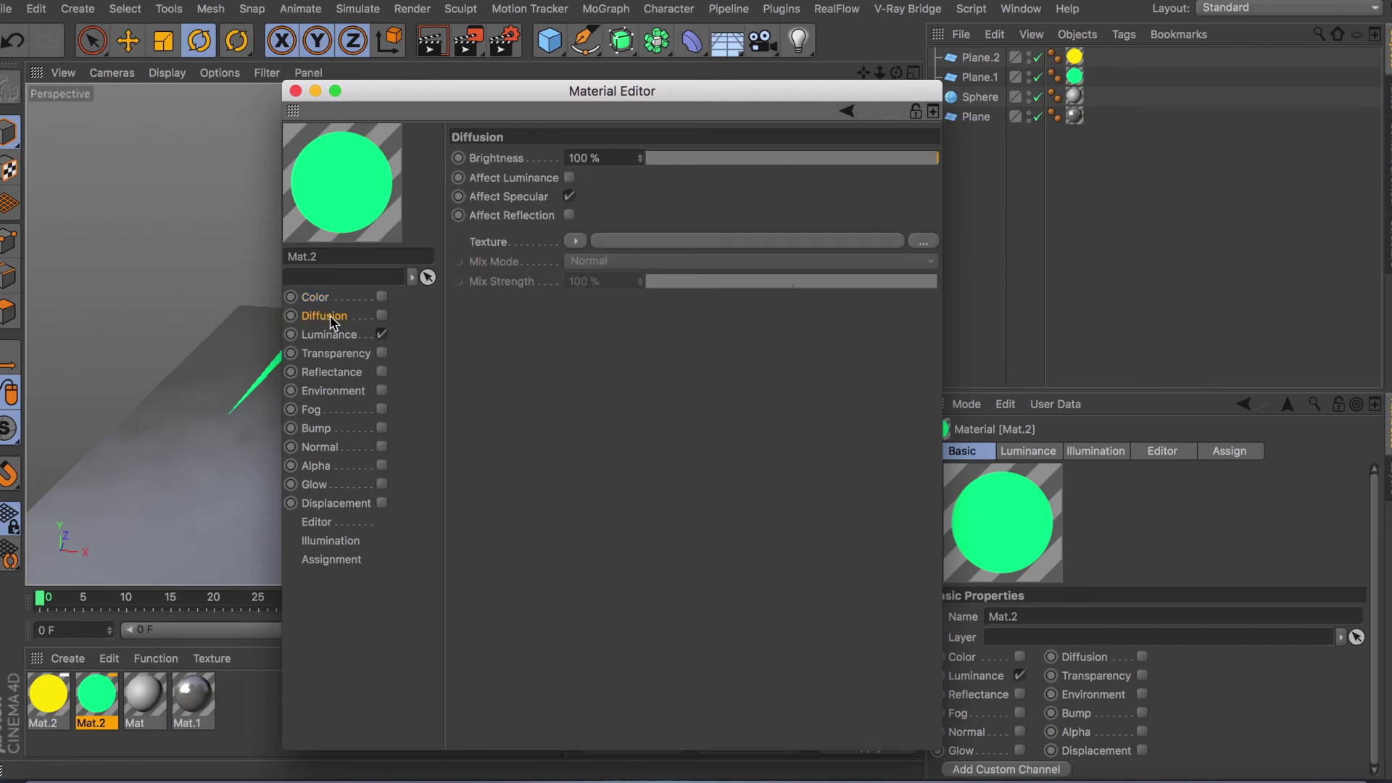